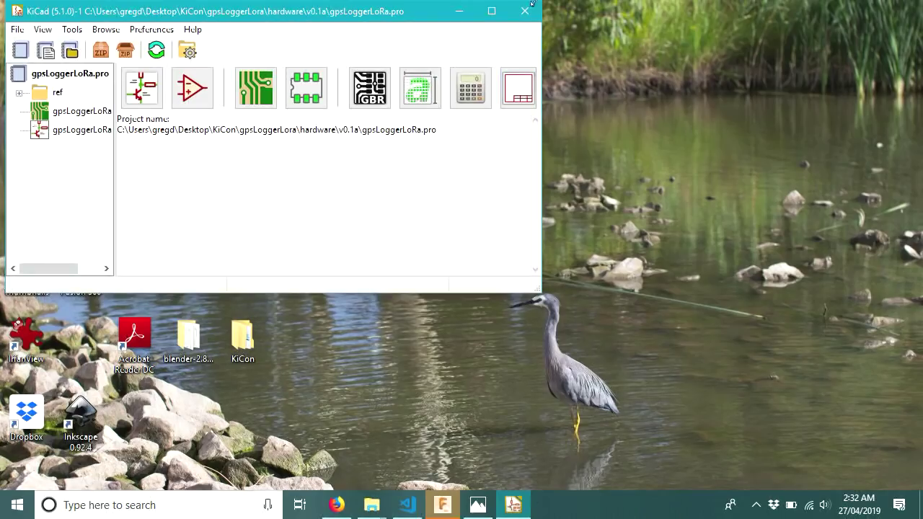
- Maximize the KiCad project window, widen the file tree, and open gpsLoggerLoRa.kicad_pcb in Pcbnew
click(491, 10)
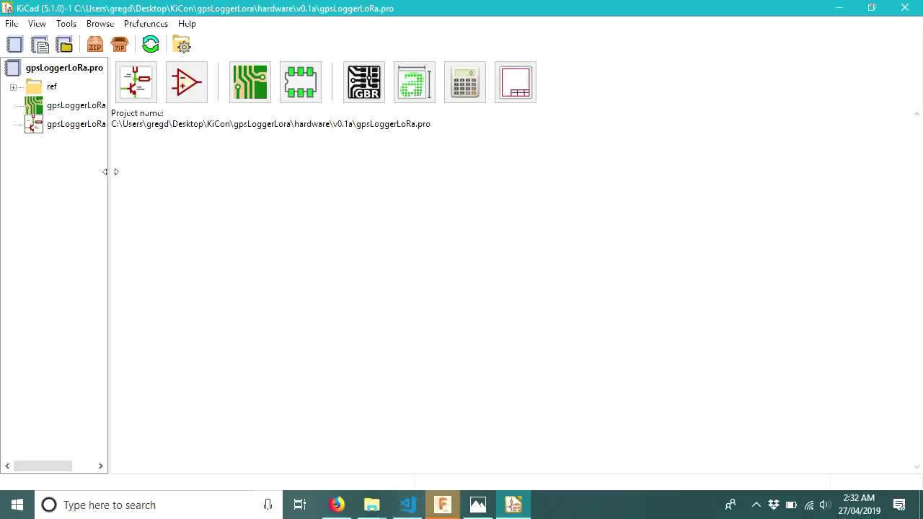
drag(263, 207, 261, 209)
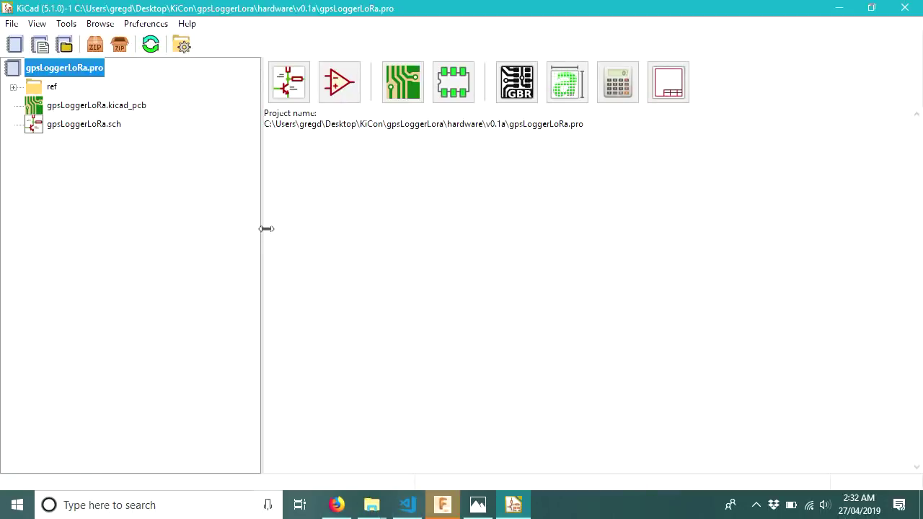
click(110, 108)
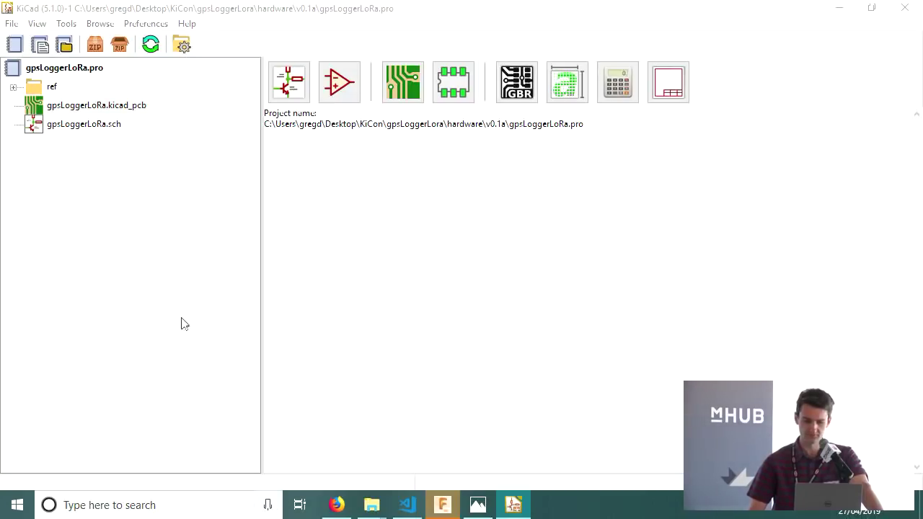
double_click(124, 107)
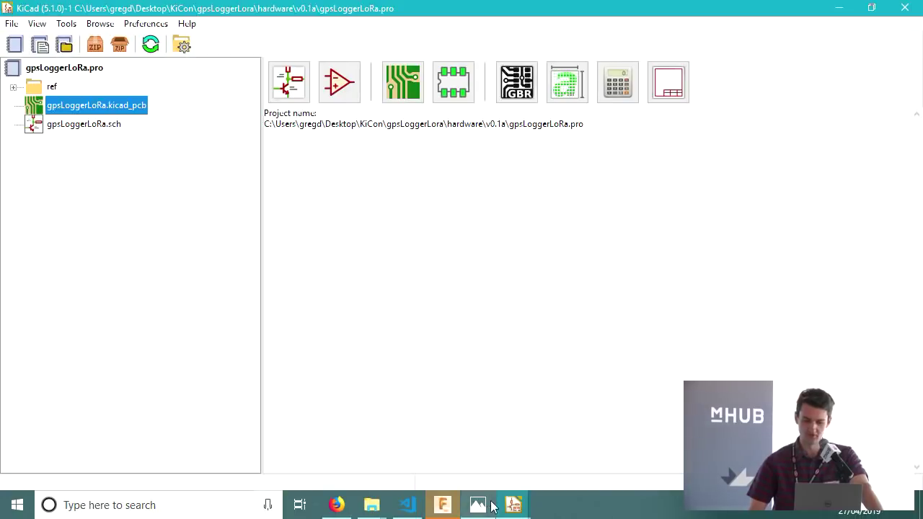
- Bring Pcbnew to the front full-screen and zoom in and out over the board
mouse_move(514, 505)
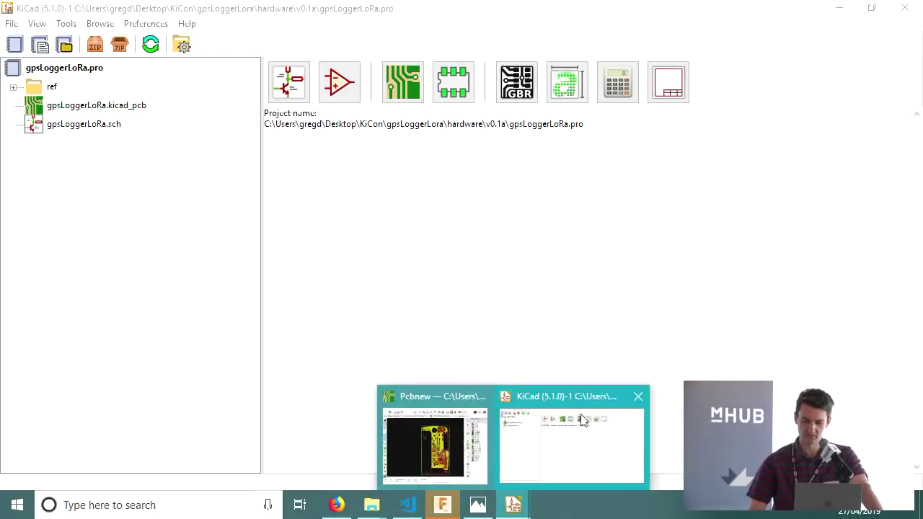
click(395, 427)
click(640, 11)
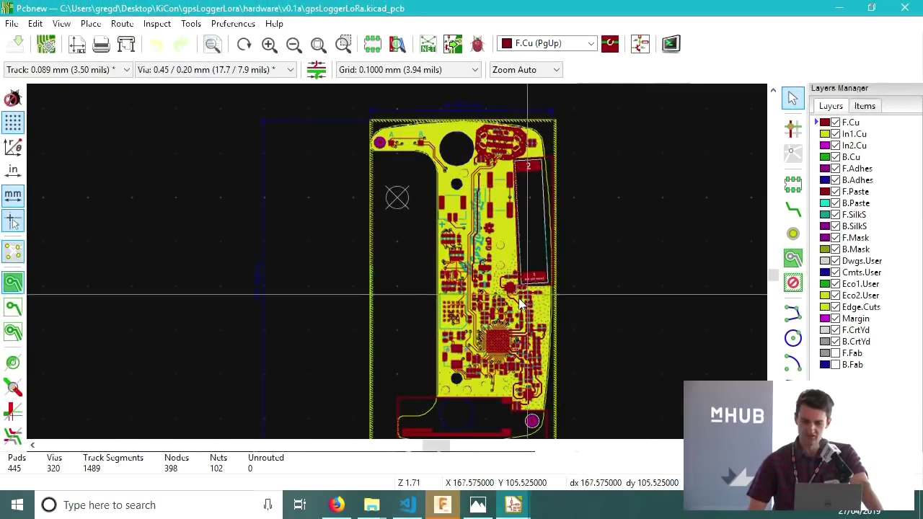
scroll(401, 267, up, 2)
scroll(400, 267, down, 4)
scroll(397, 266, up, 6)
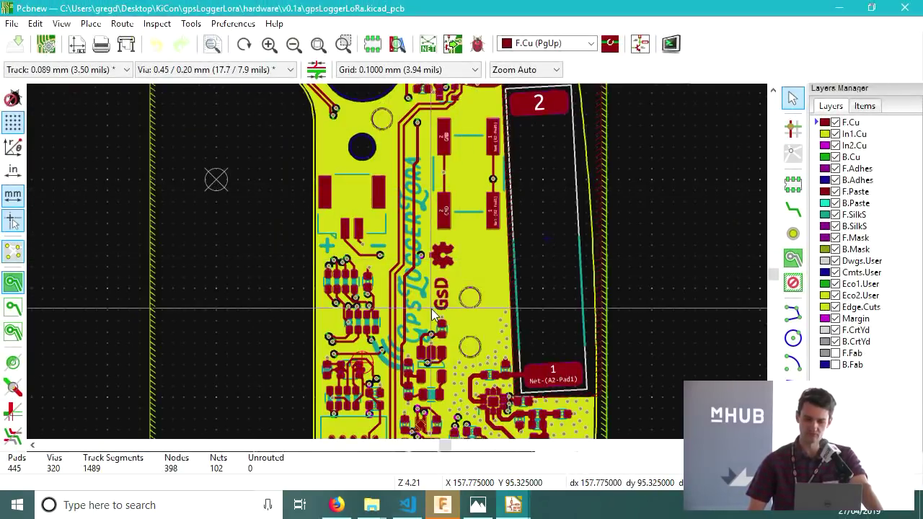
scroll(398, 267, down, 3)
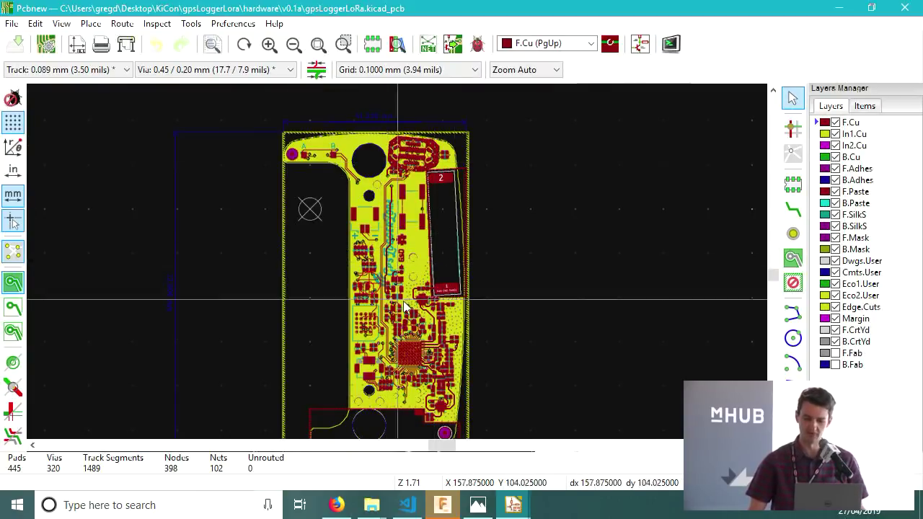
- Pan to the main chip, zoom in close to inspect it, then open the 3D Viewer
middle_drag(457, 280, 542, 245)
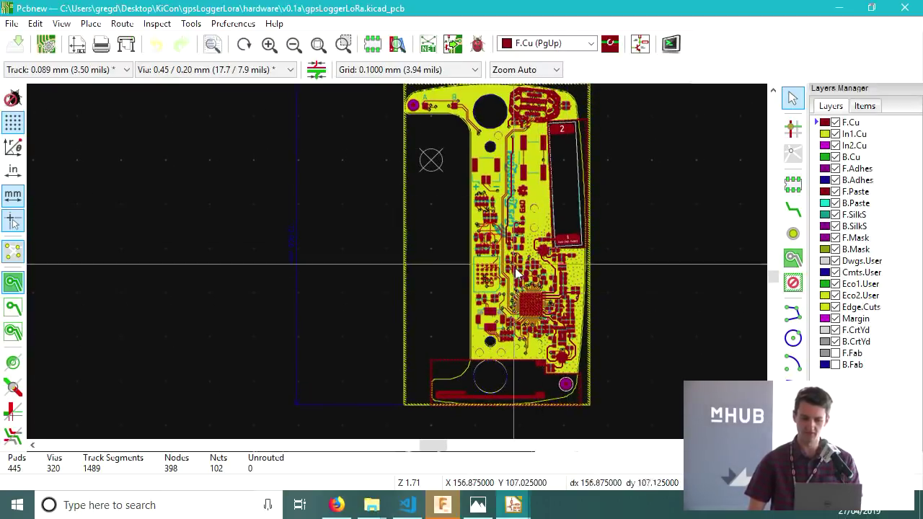
scroll(543, 315, up, 1)
scroll(401, 266, up, 4)
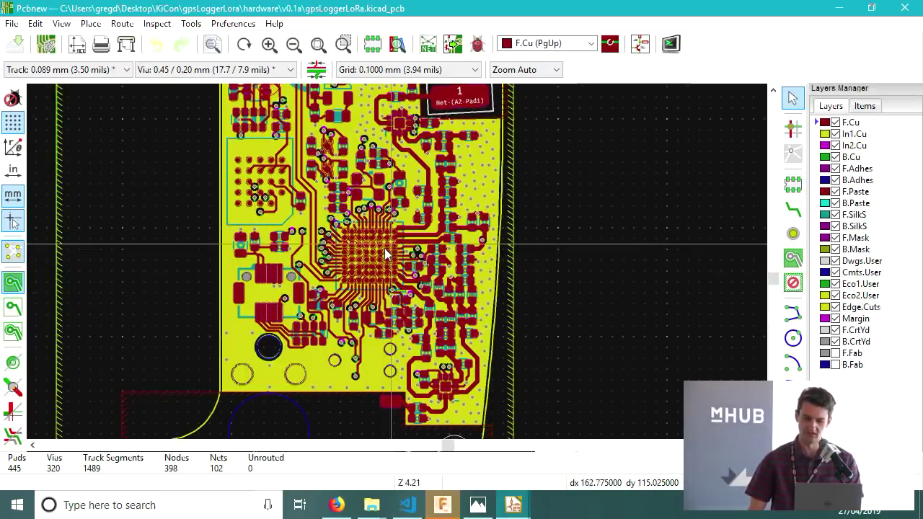
scroll(397, 261, up, 2)
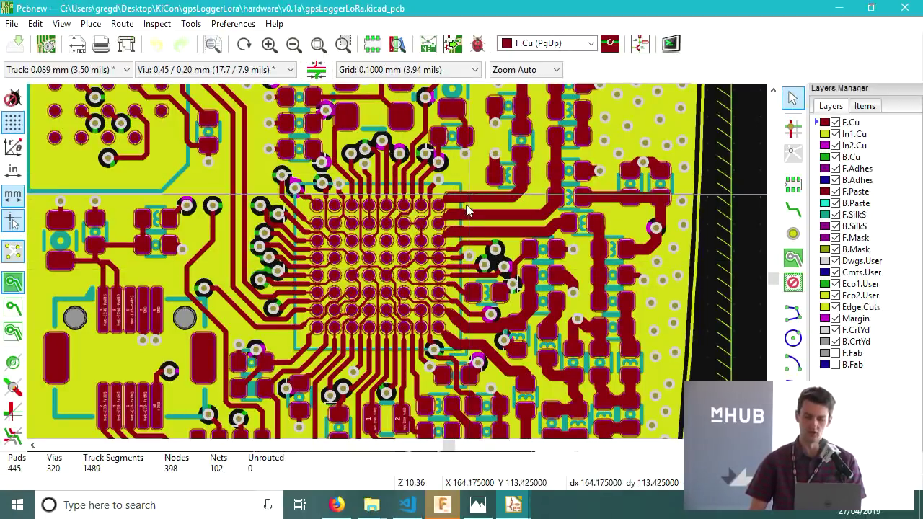
scroll(397, 267, down, 1)
scroll(398, 267, down, 3)
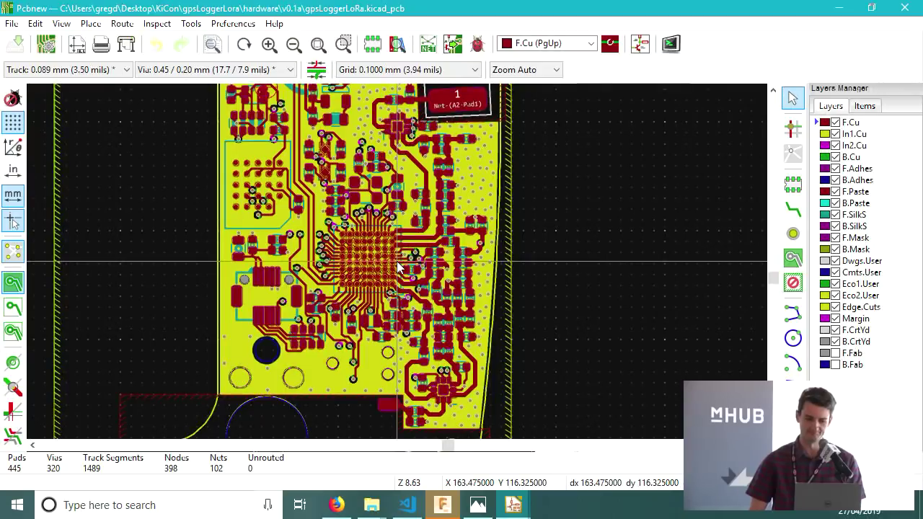
scroll(398, 267, down, 9)
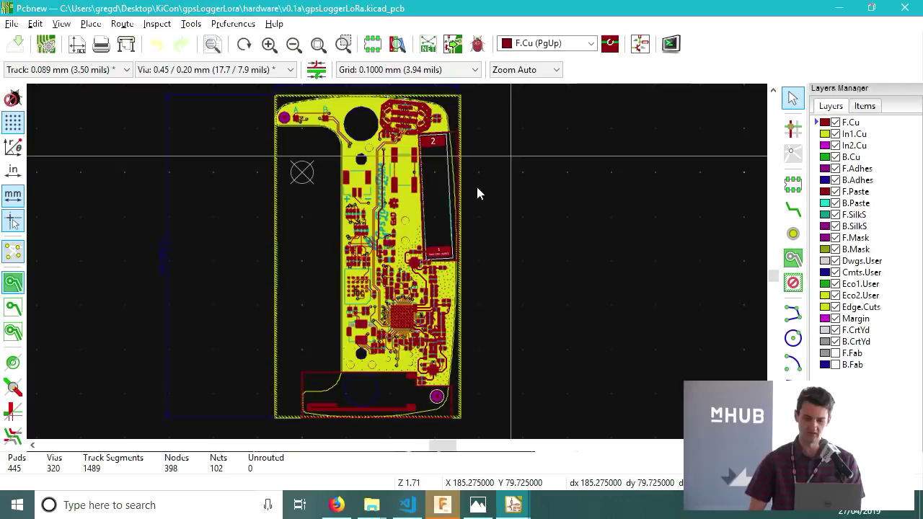
key(alt+3)
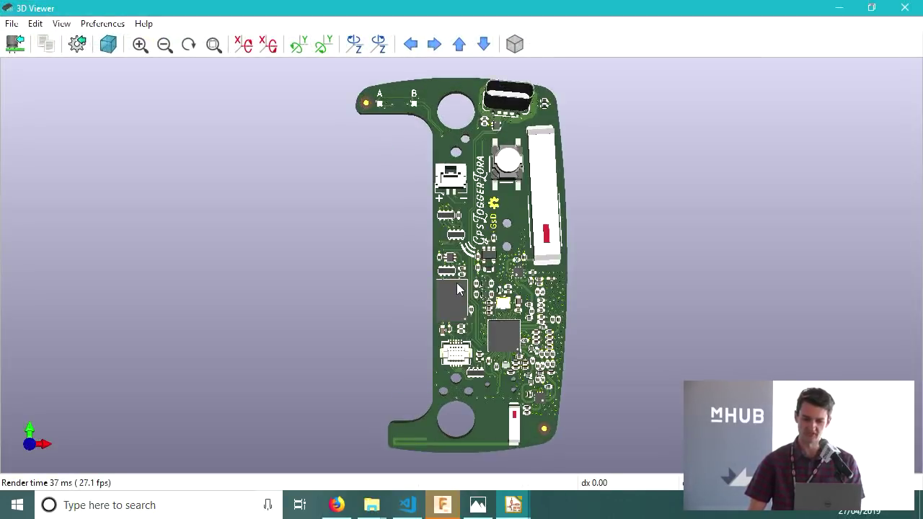
- Orbit, zoom and pan the 3D board to a tilted angle with the whole board visible
drag(457, 283, 434, 277)
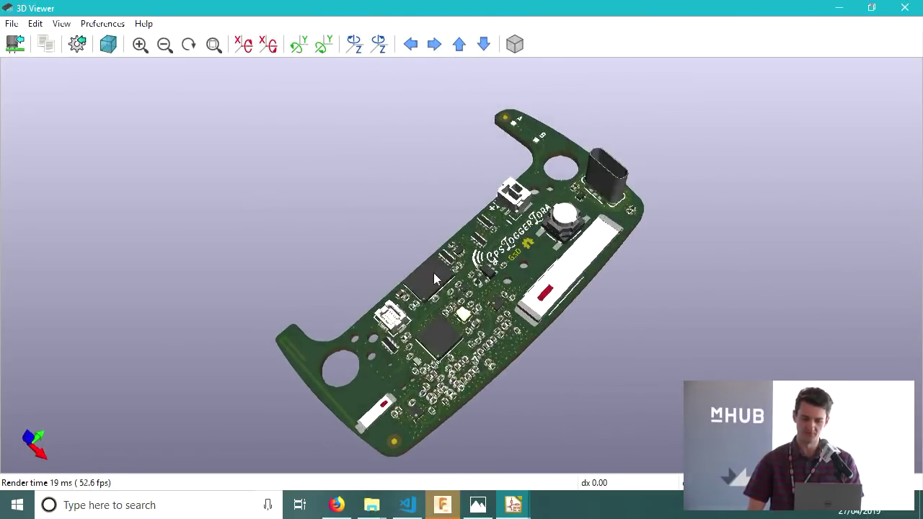
scroll(501, 266, up, 3)
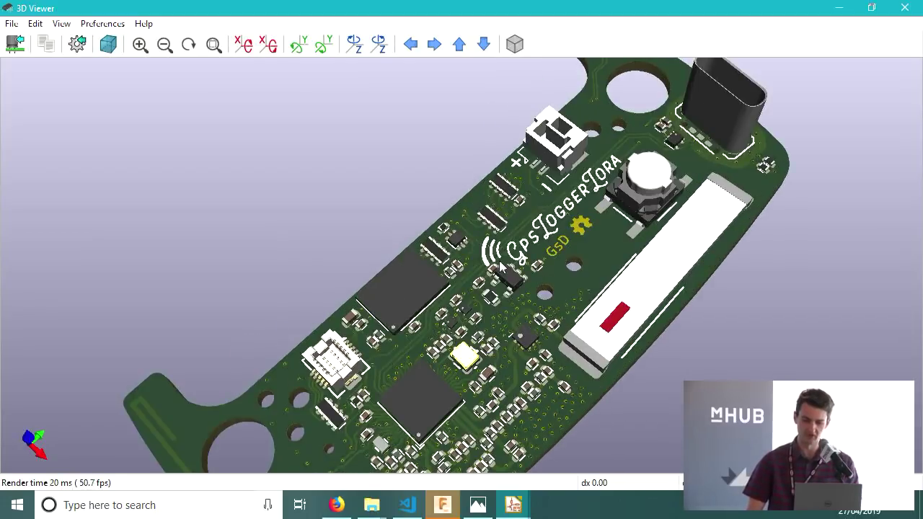
mouse_move(501, 267)
mouse_down()
mouse_move(445, 373)
mouse_move(509, 272)
mouse_up()
scroll(509, 272, down, 2)
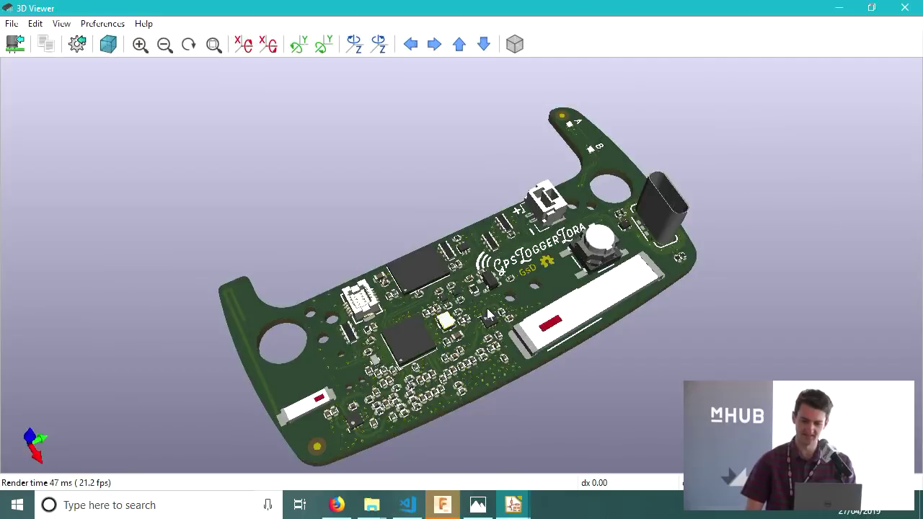
middle_drag(486, 308, 480, 286)
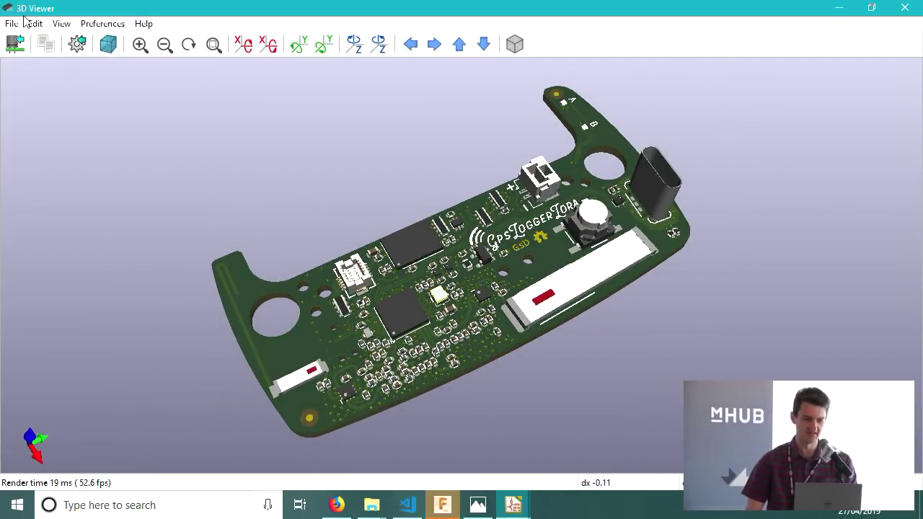
- Browse the View and Preferences menus, then choose File > Export Current View as JPEG
click(61, 25)
click(60, 27)
click(53, 26)
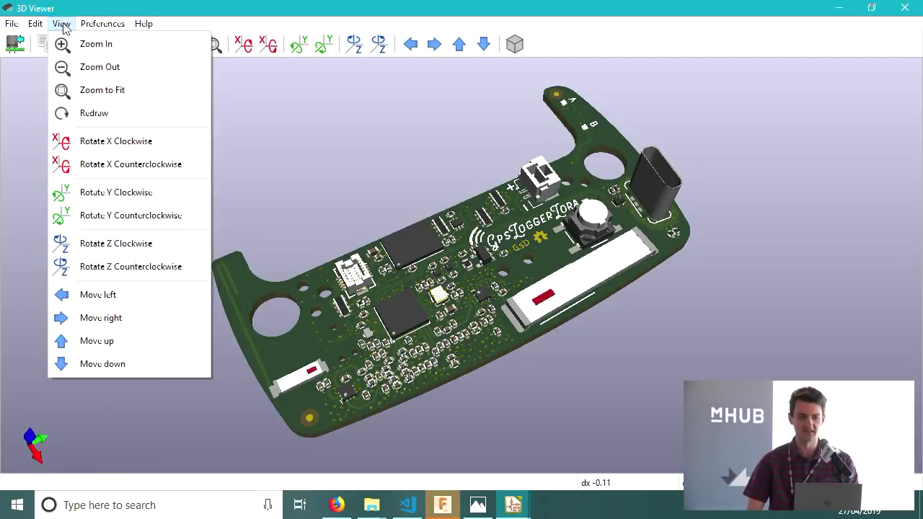
click(104, 25)
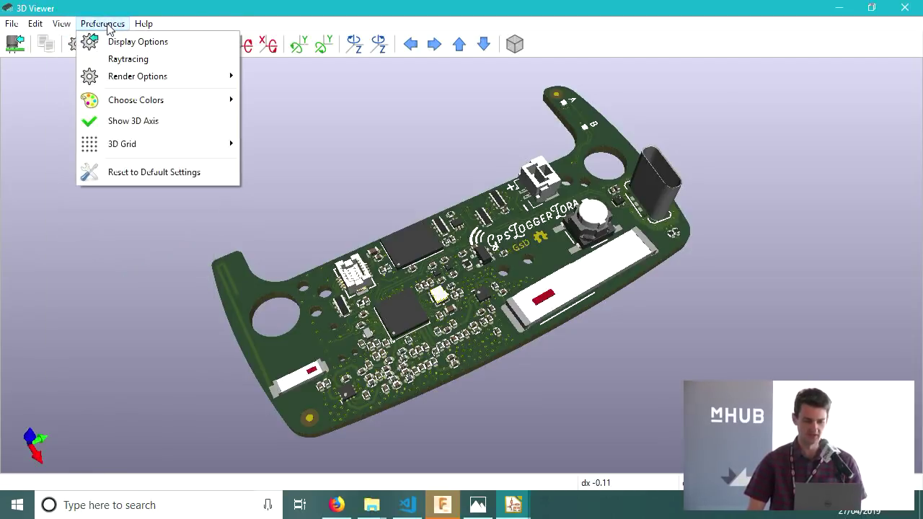
click(85, 21)
click(13, 24)
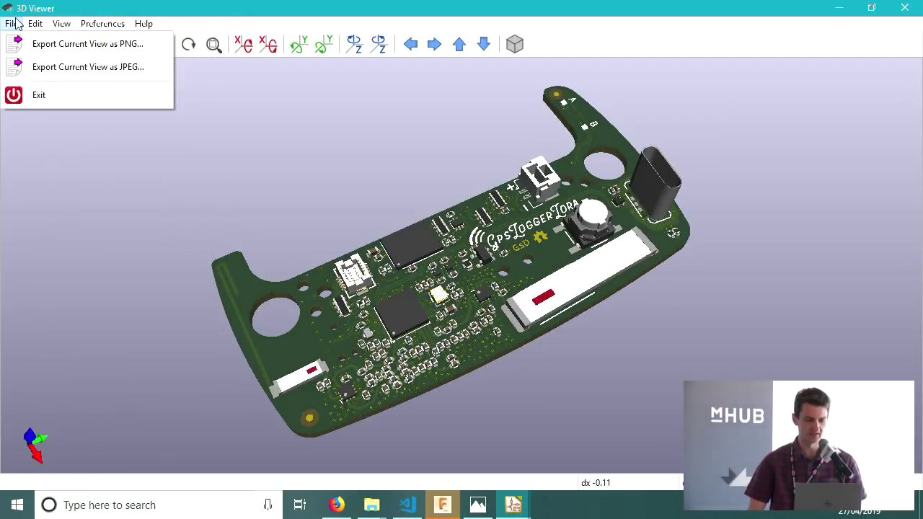
click(55, 64)
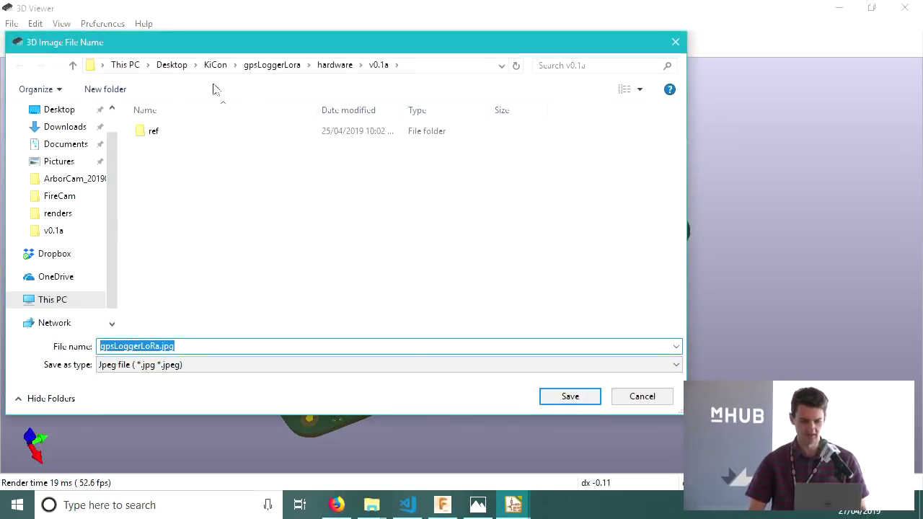
- Create a 'render' folder and save the view there as gpsLoggerLoRa-kicad.jpg
click(120, 96)
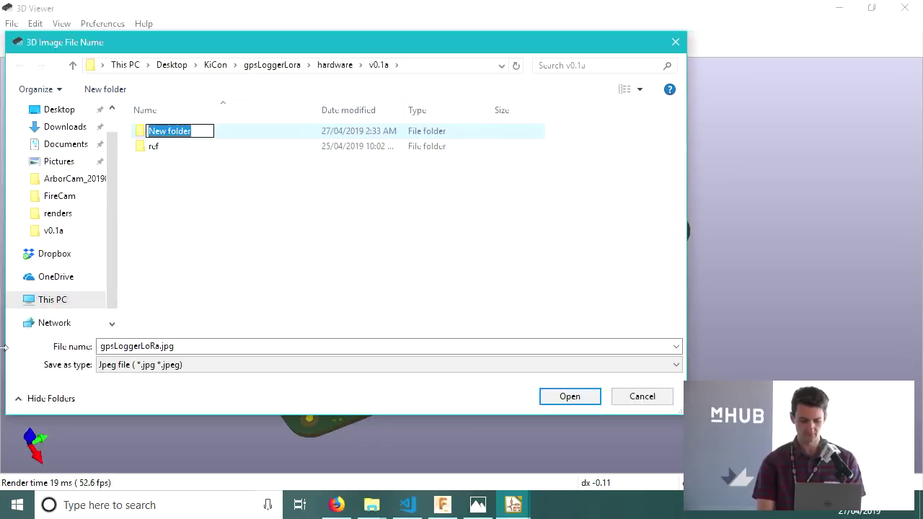
key(BackSpace)
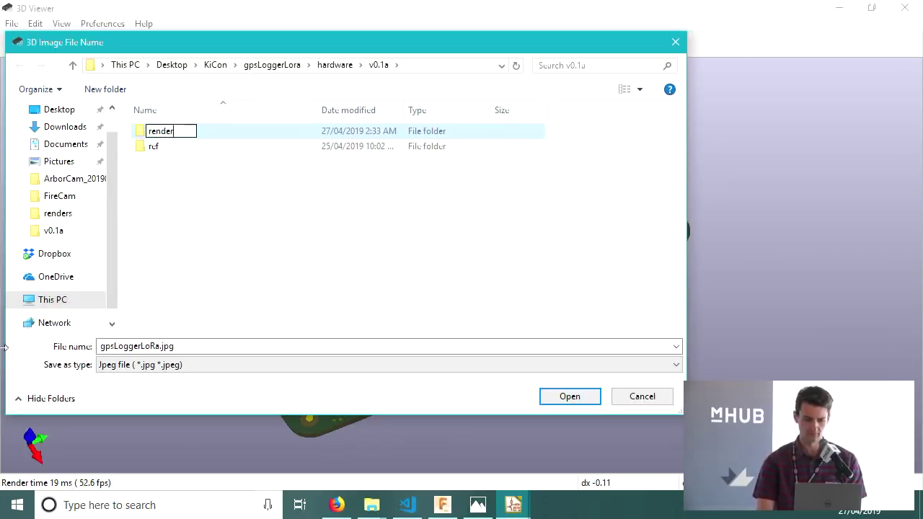
key(Return)
key(Return)
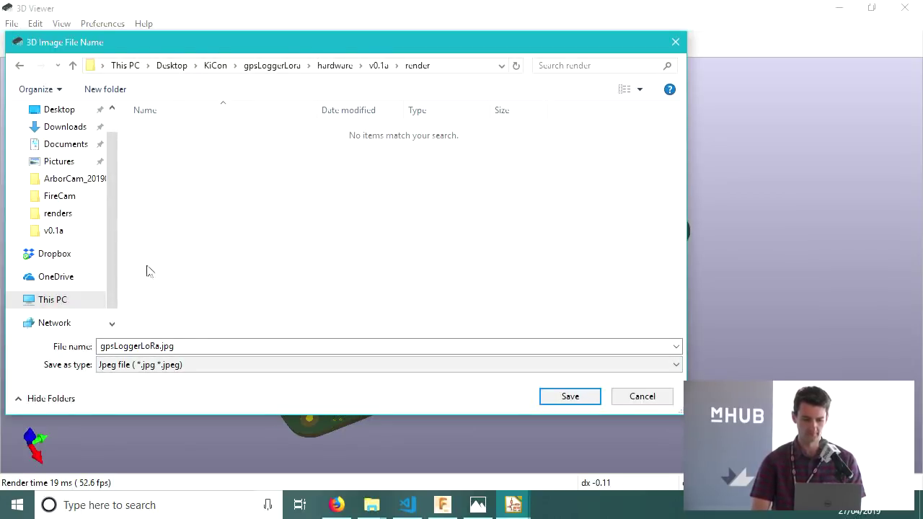
click(163, 346)
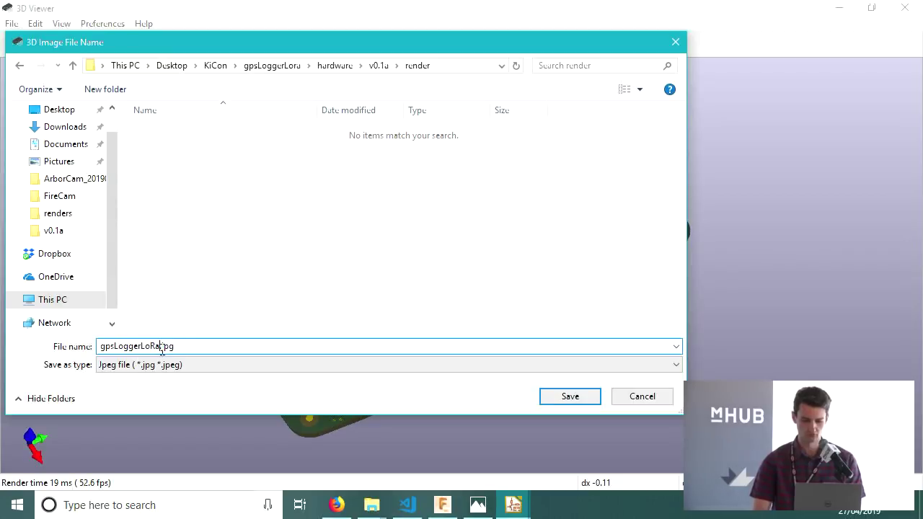
text(-kicad)
key(Return)
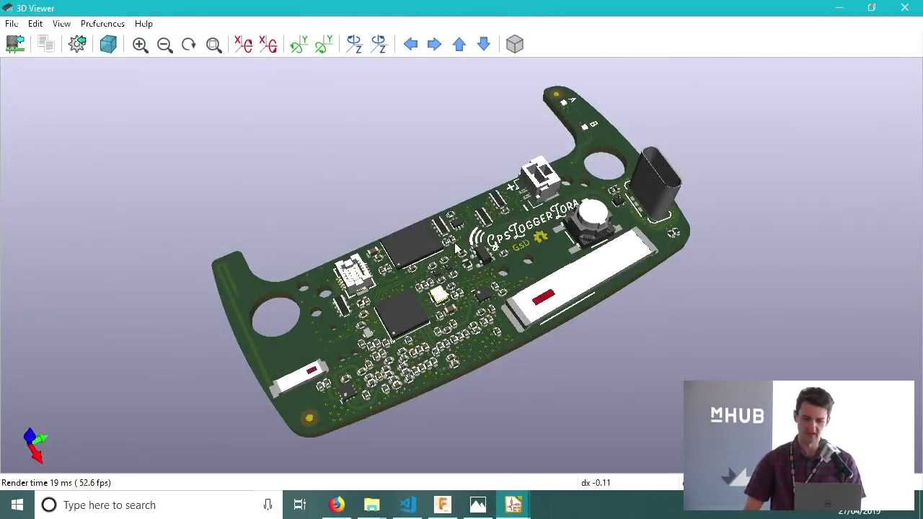
- Render the board with raytracing and export that view as JPEG gpsLoggerLoRa-raytrac.jpg
click(114, 47)
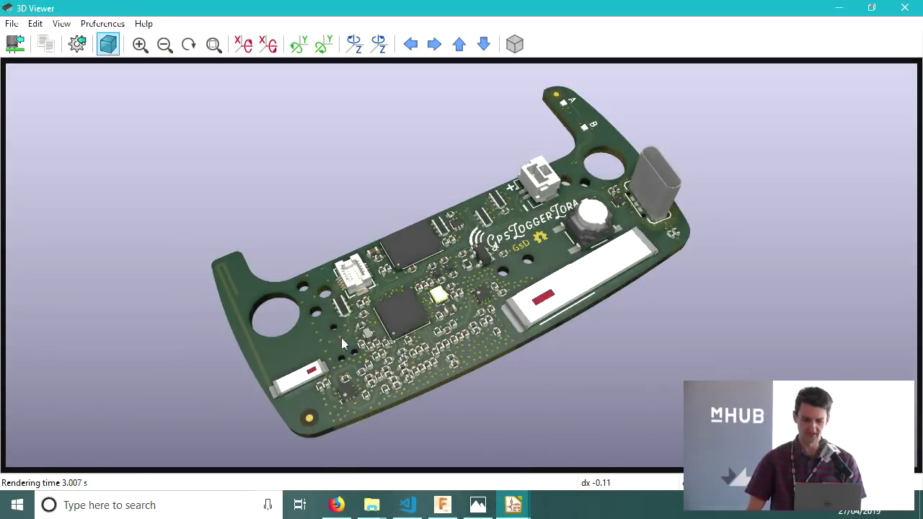
click(63, 23)
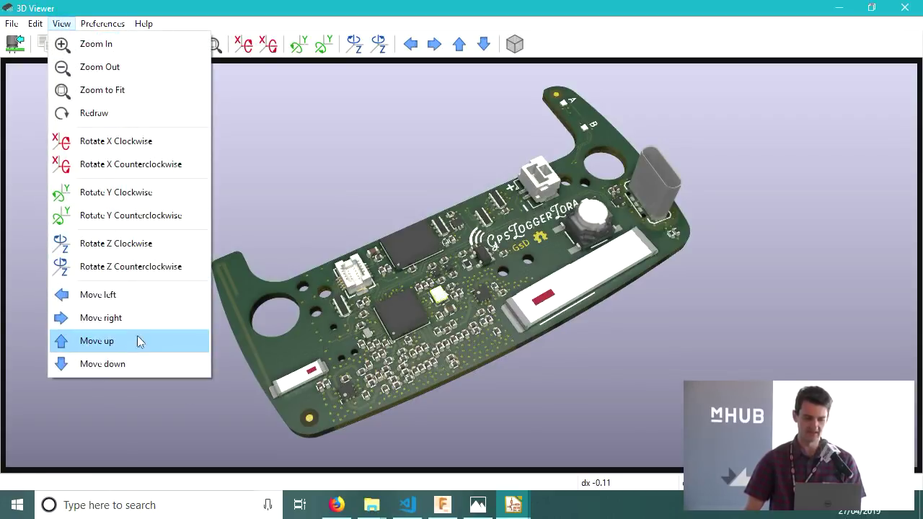
mouse_move(15, 25)
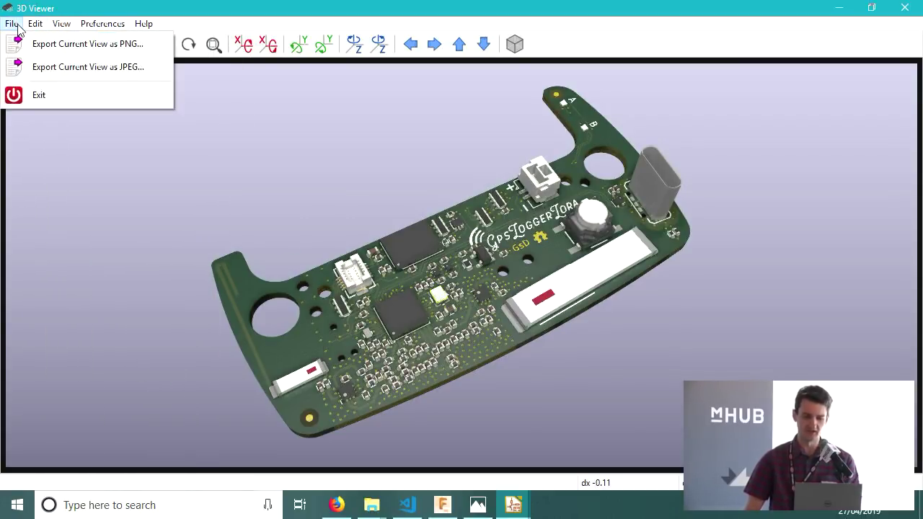
mouse_move(32, 27)
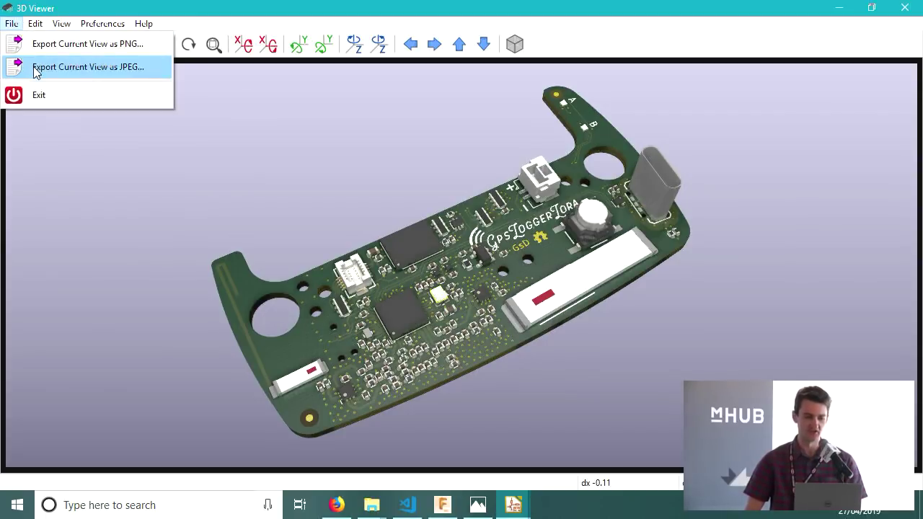
click(36, 66)
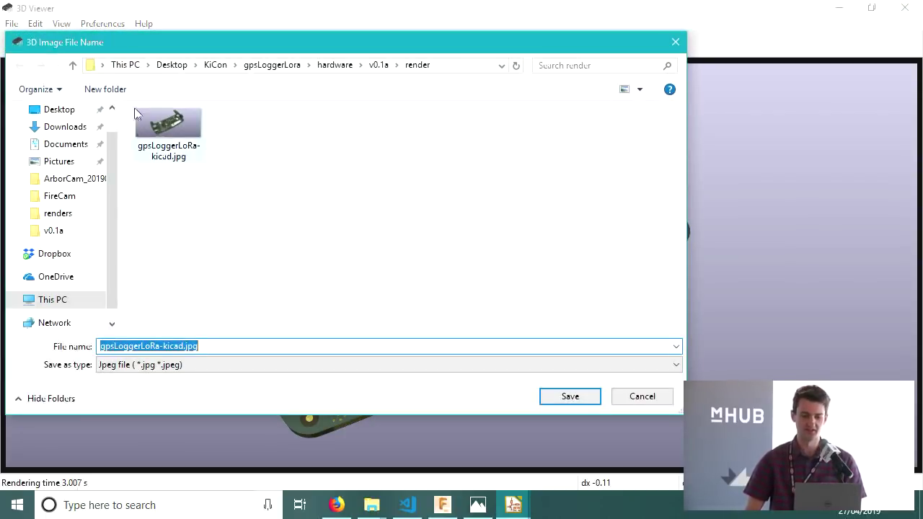
key(Right)
key(Left)
key(Left)
key(Left)
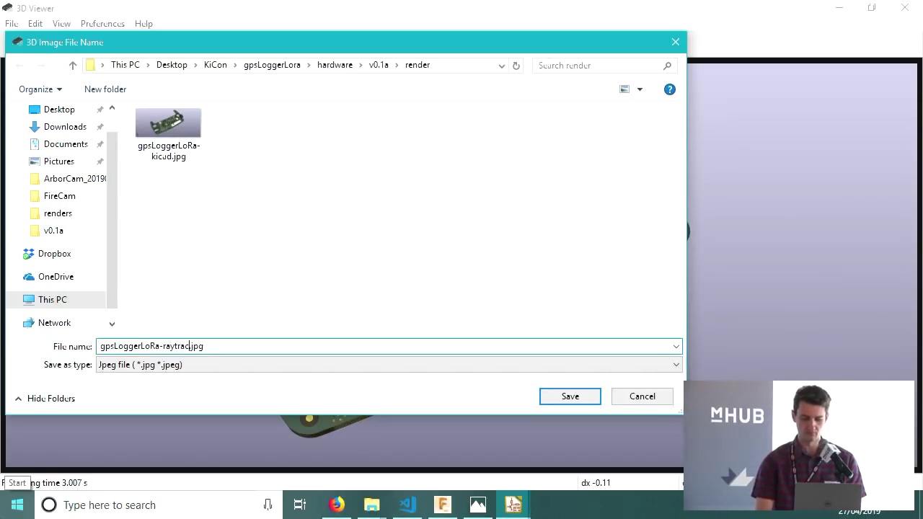
key(Return)
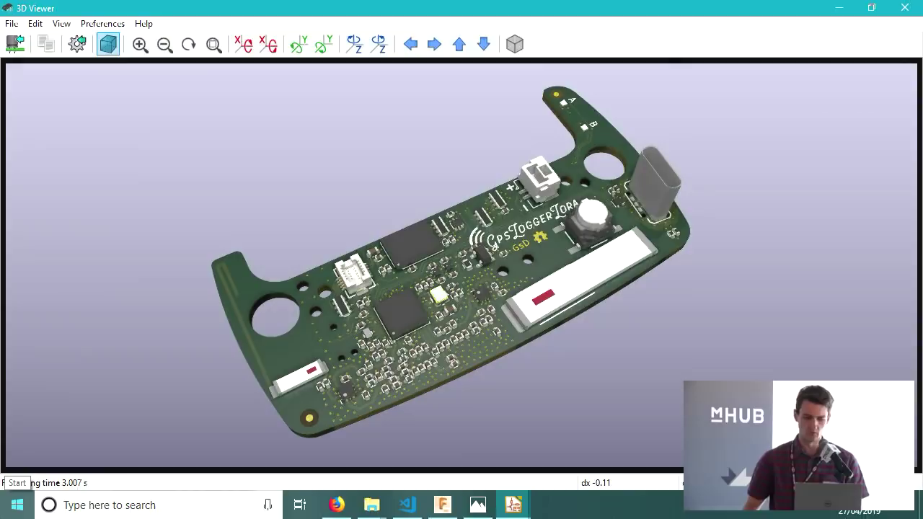
- Export the board from Pcbnew as gpsLoggerLoRa.step into the hardware/v0.1a folder
click(838, 7)
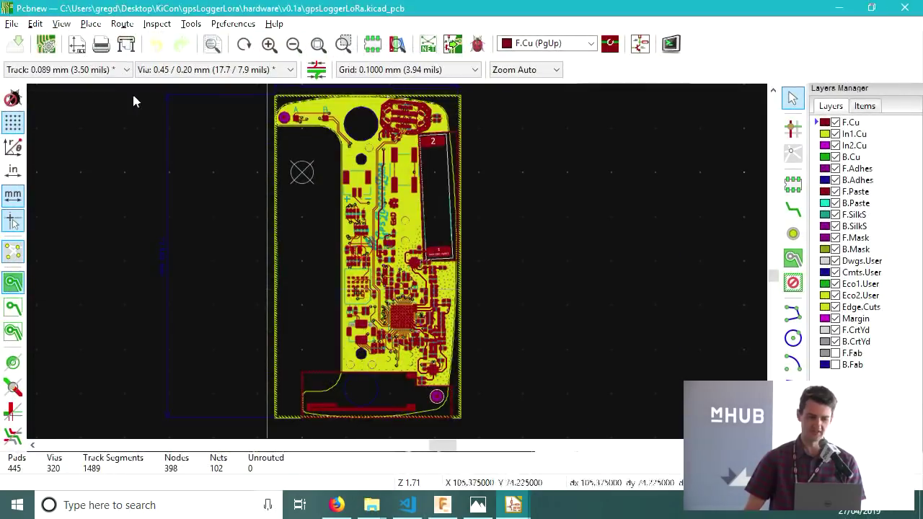
click(11, 24)
mouse_move(168, 168)
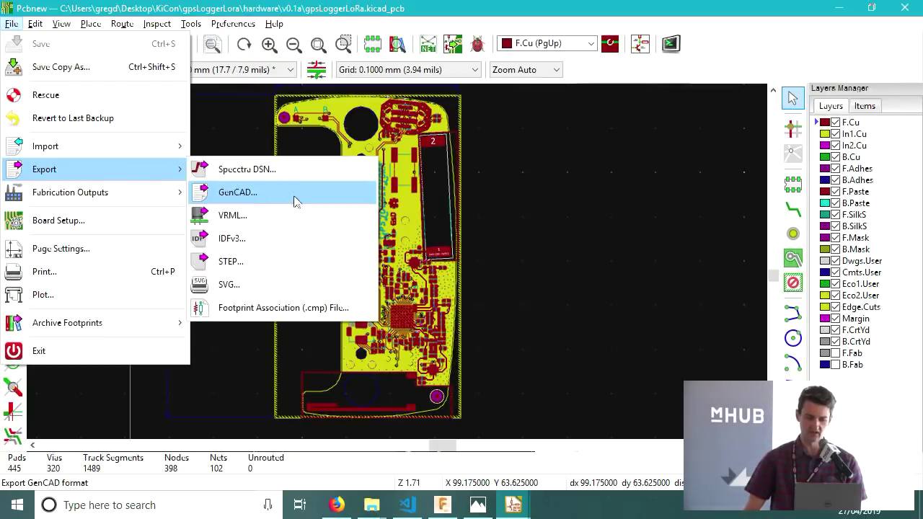
click(292, 267)
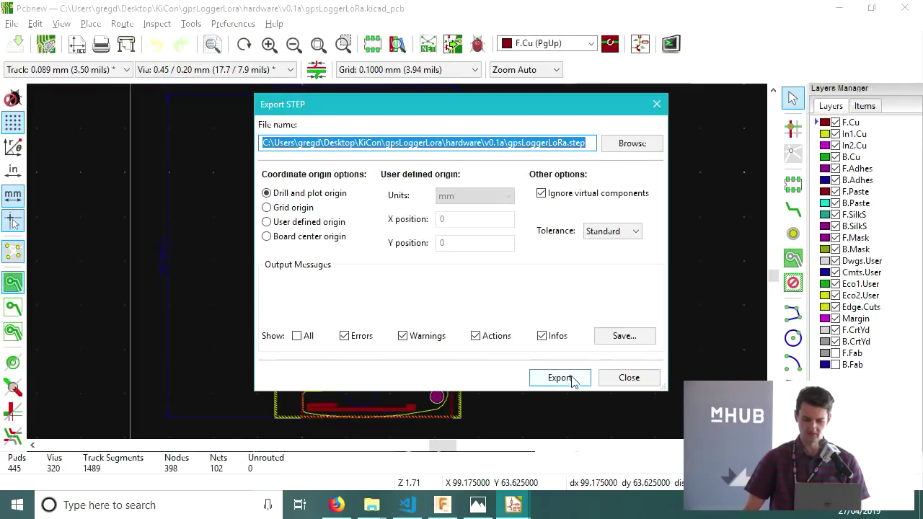
click(559, 378)
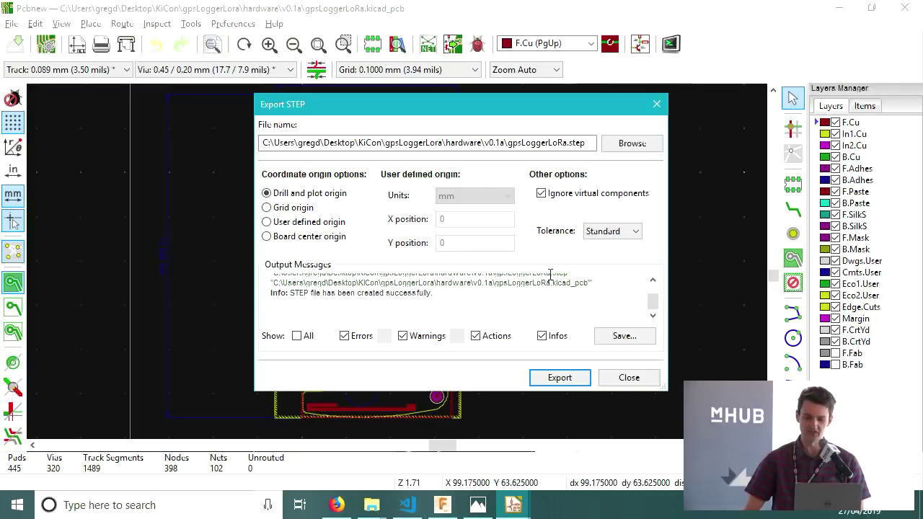
click(624, 379)
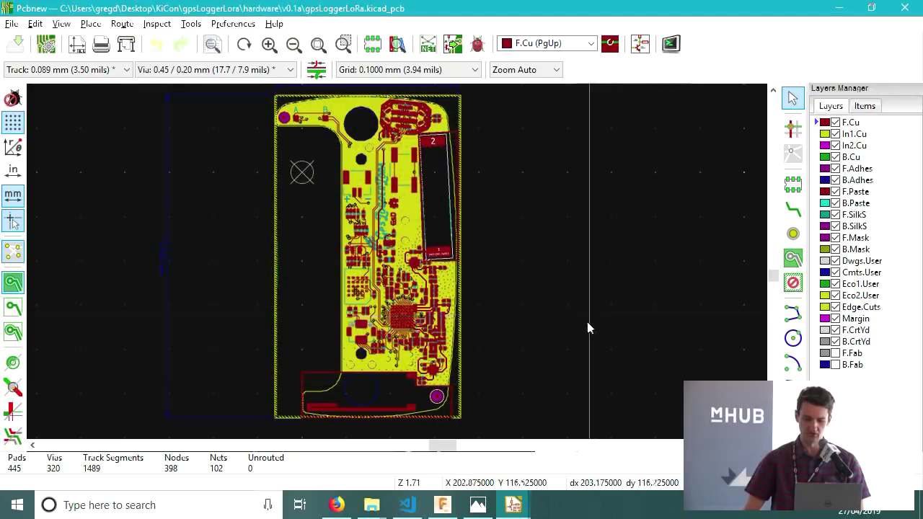
- In Fusion 360, choose File > Open and pick opening from the local computer
mouse_move(465, 499)
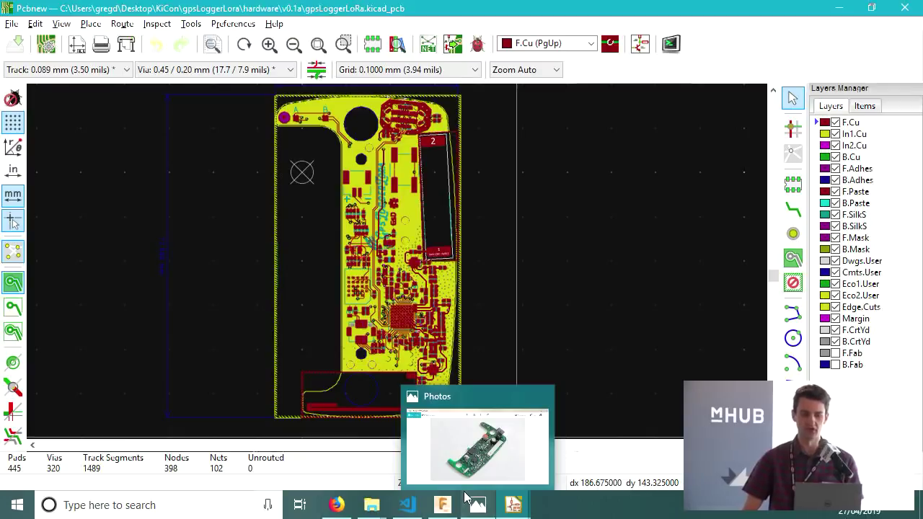
mouse_move(505, 472)
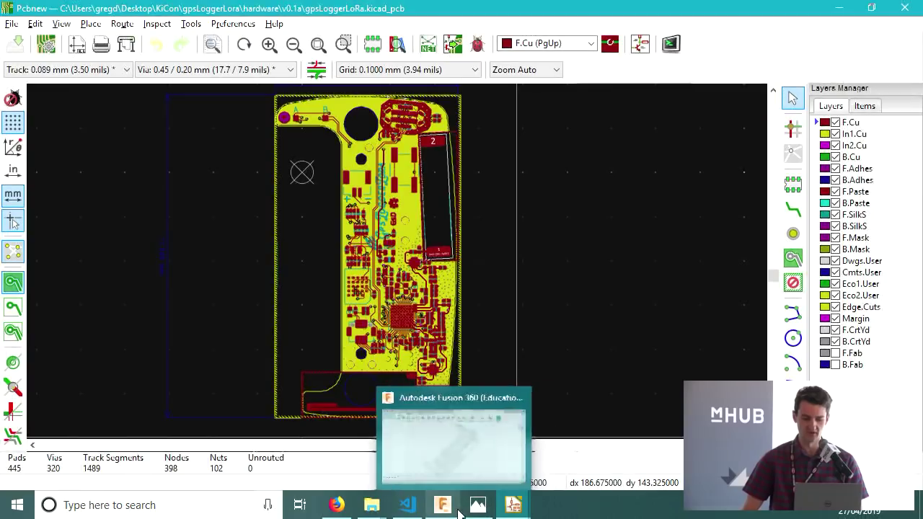
click(454, 512)
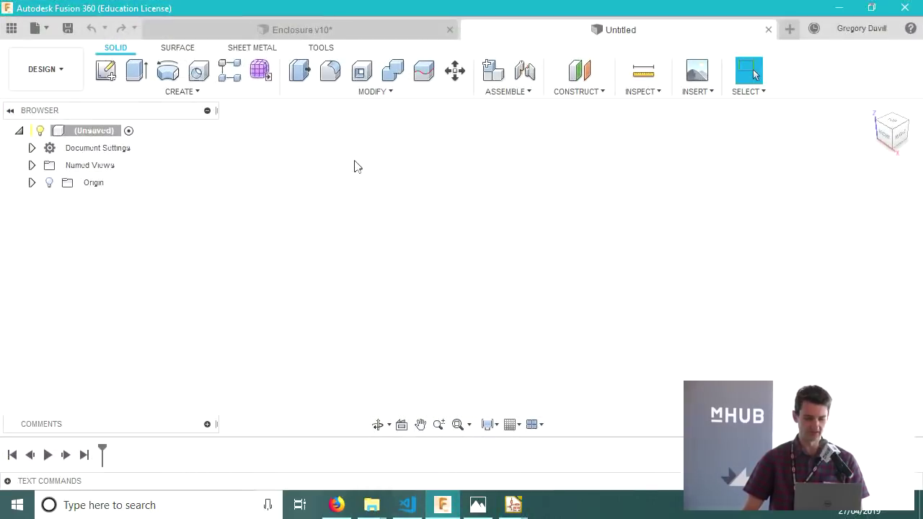
click(45, 30)
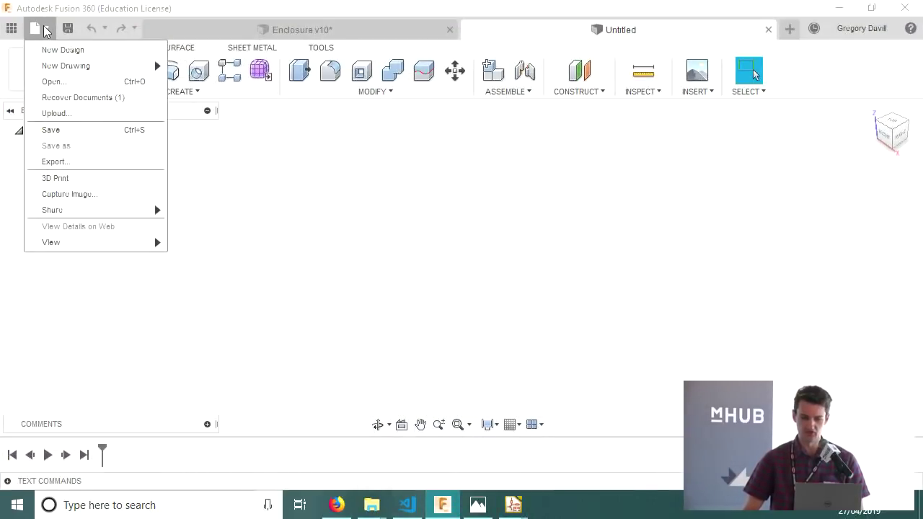
click(44, 31)
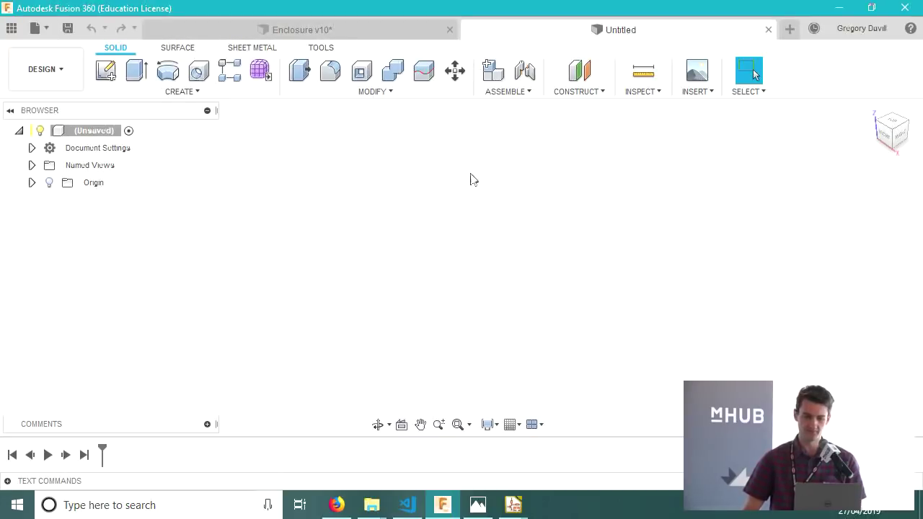
click(45, 29)
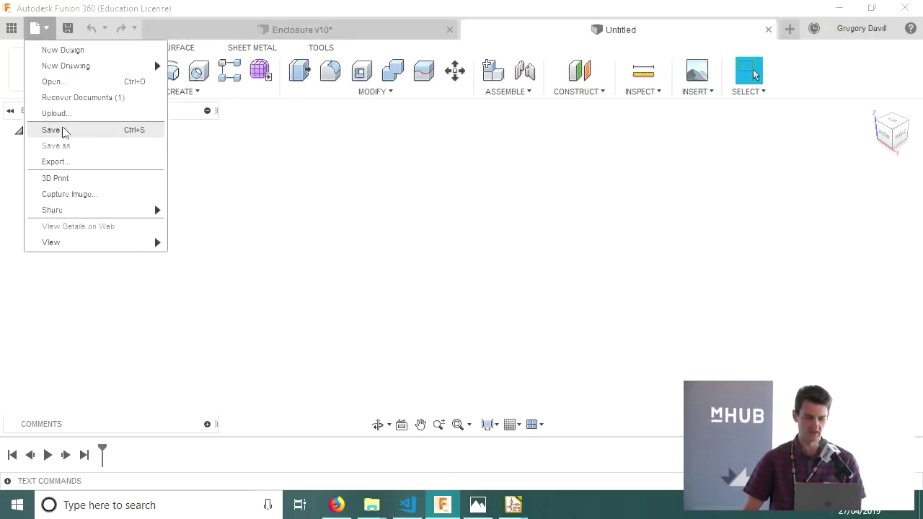
click(79, 85)
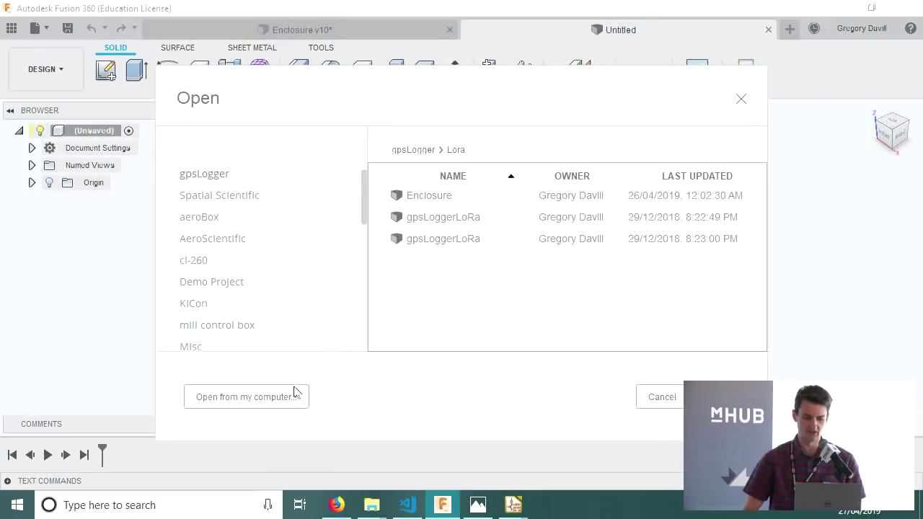
click(294, 396)
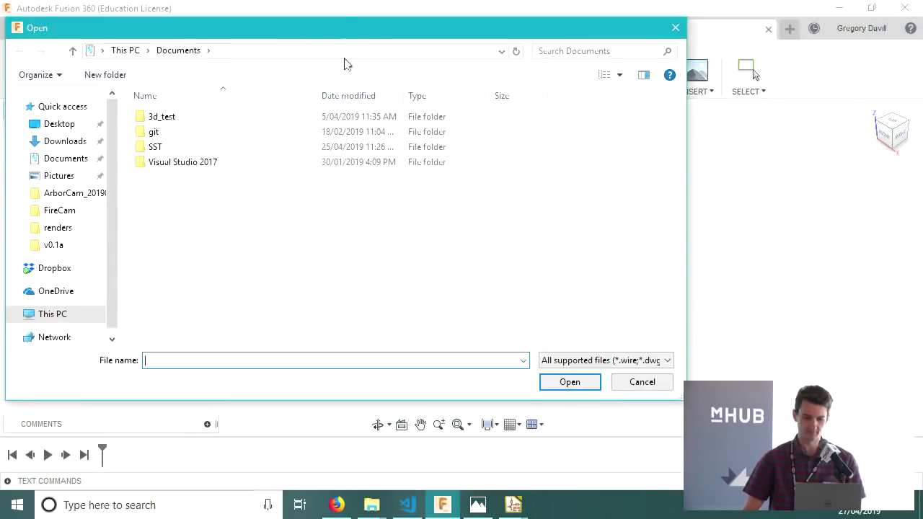
- Browse to Desktop > KiCon > gpsLoggerLora > hardware > v0.1a and open gpsLoggerLoRa.step
drag(340, 29, 519, 65)
click(237, 158)
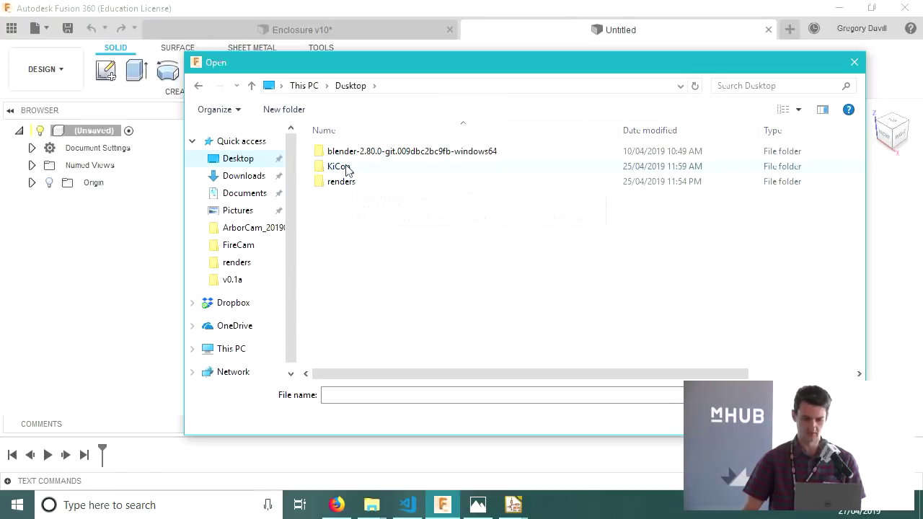
double_click(343, 166)
double_click(370, 170)
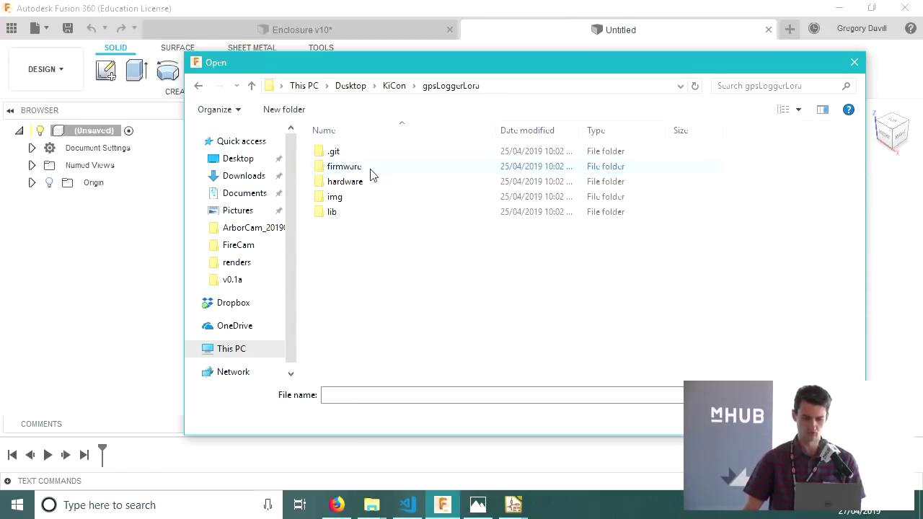
double_click(357, 183)
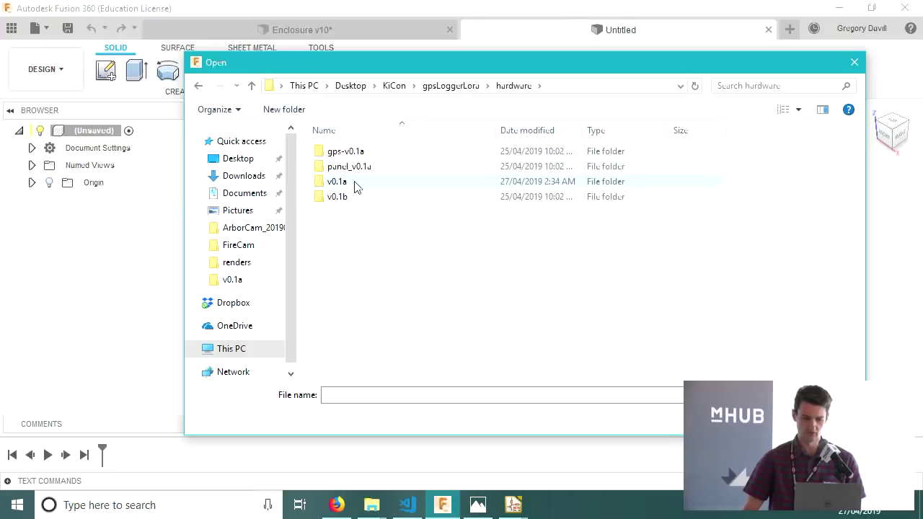
double_click(356, 182)
click(375, 187)
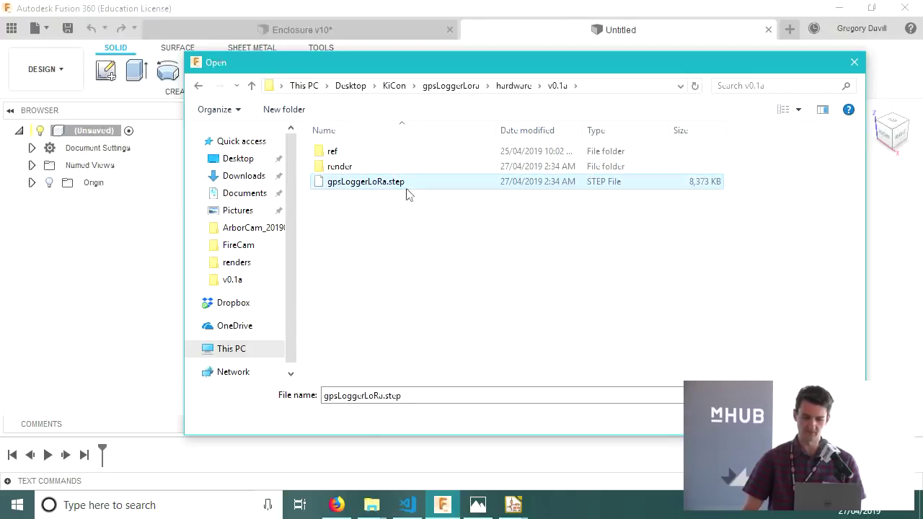
double_click(379, 184)
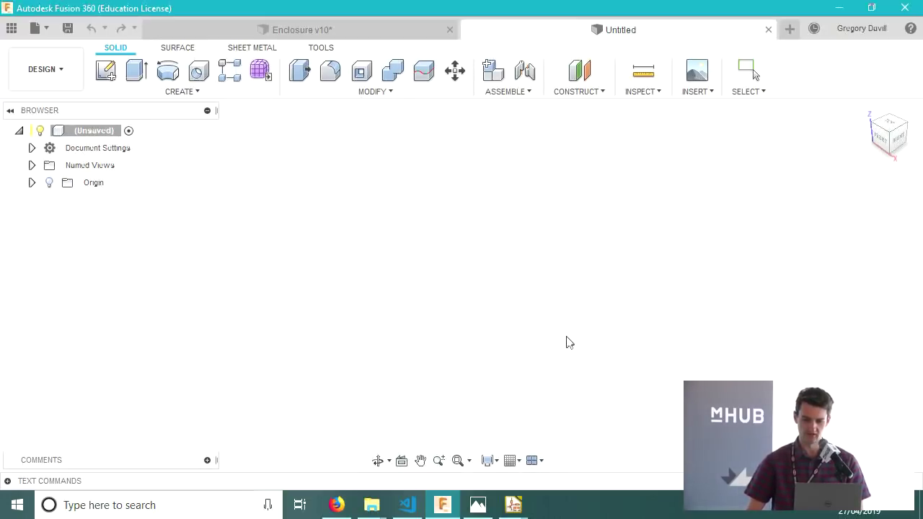
- Orbit, zoom and pan around the imported gpsLoggerLoRa board to check its components up close
shift+middle_drag(512, 328, 476, 355)
scroll(476, 356, up, 3)
scroll(474, 351, down, 5)
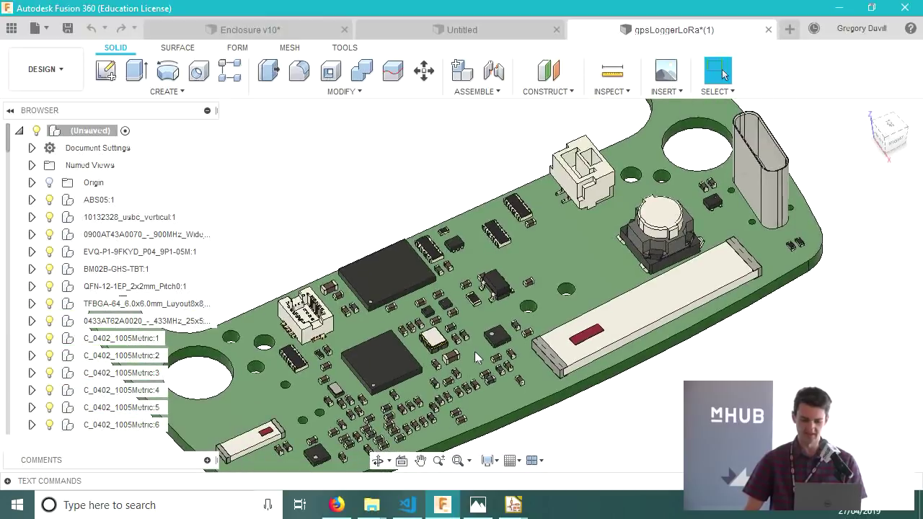
scroll(549, 305, up, 5)
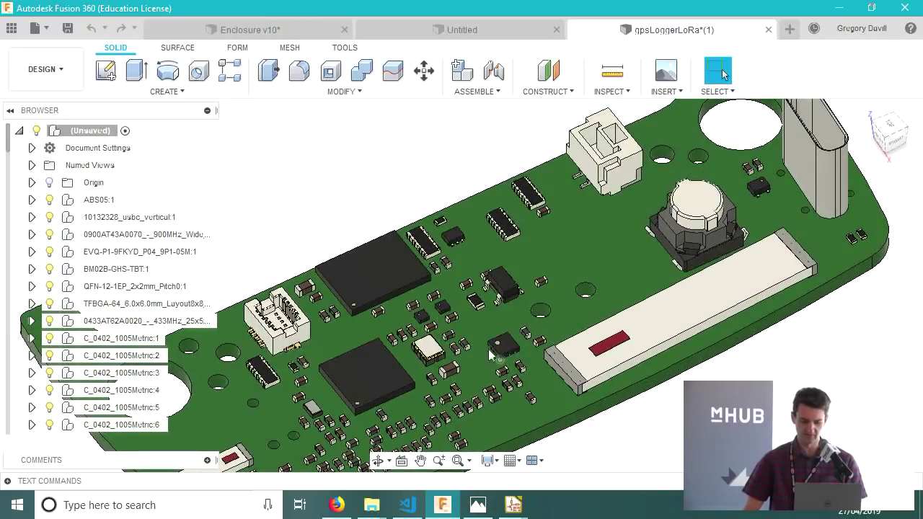
mouse_move(468, 356)
middle_down()
mouse_move(511, 303)
mouse_move(558, 325)
mouse_move(595, 154)
mouse_move(571, 295)
middle_up()
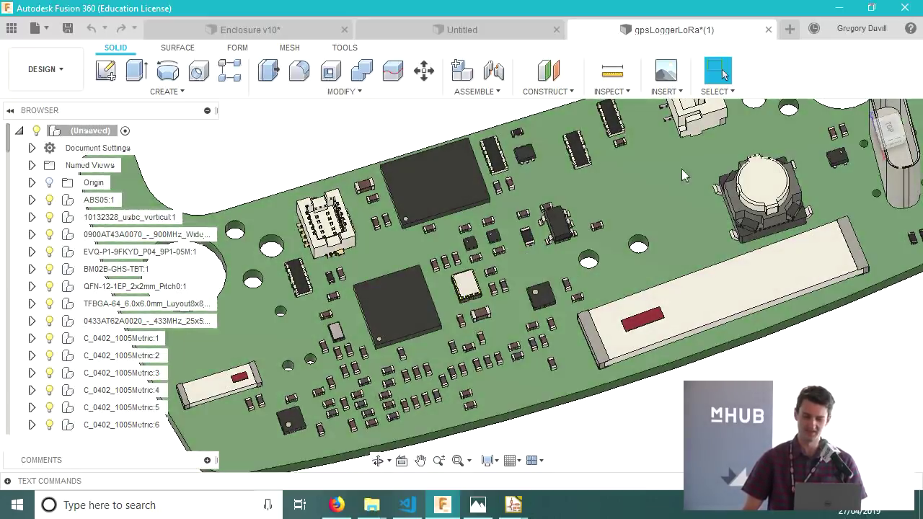
shift+middle_drag(638, 247, 643, 229)
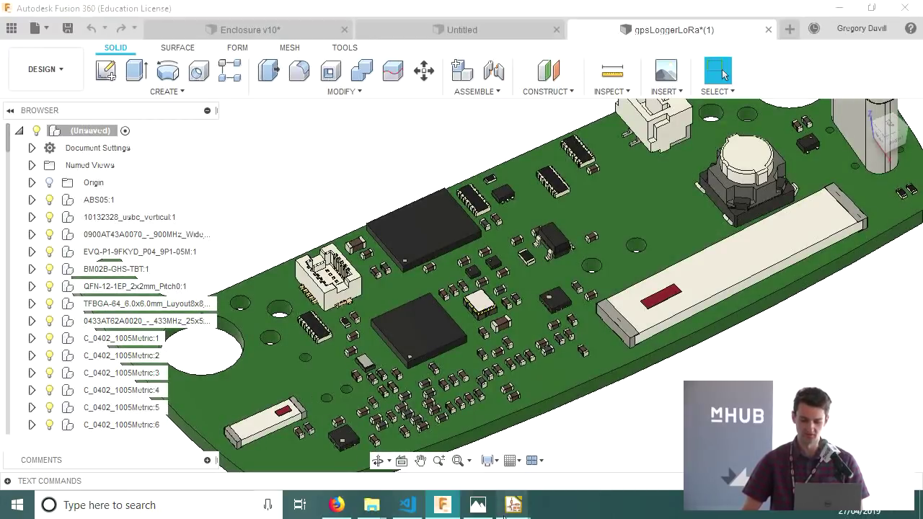
mouse_move(513, 504)
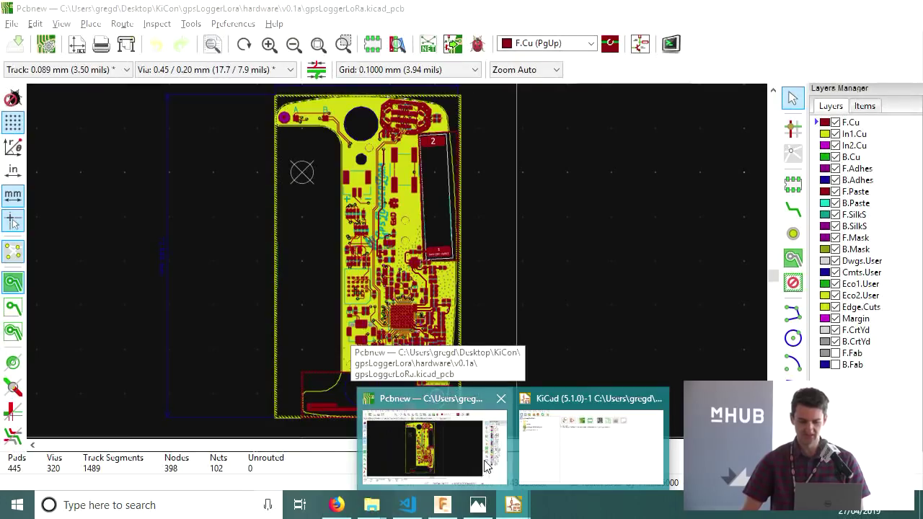
- In Pcbnew's Plot dialog, change the plot format from Gerber to SVG
click(461, 454)
click(11, 24)
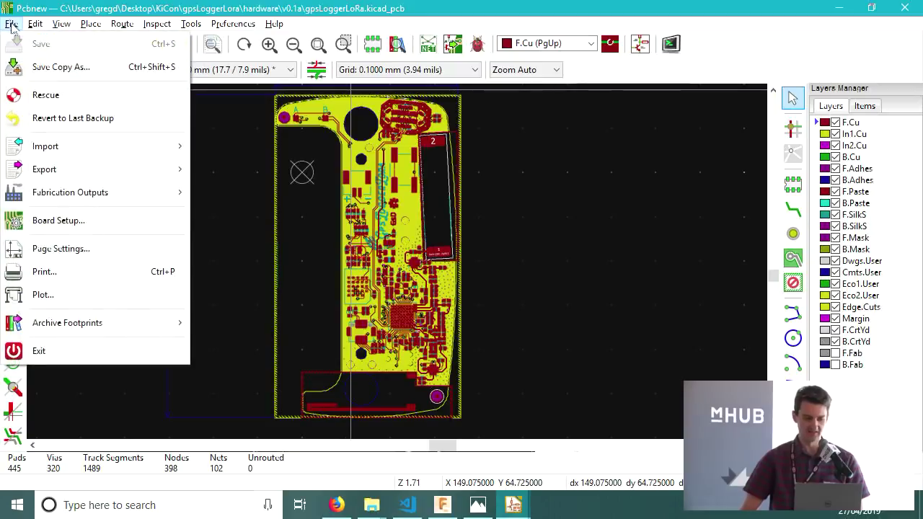
mouse_move(87, 168)
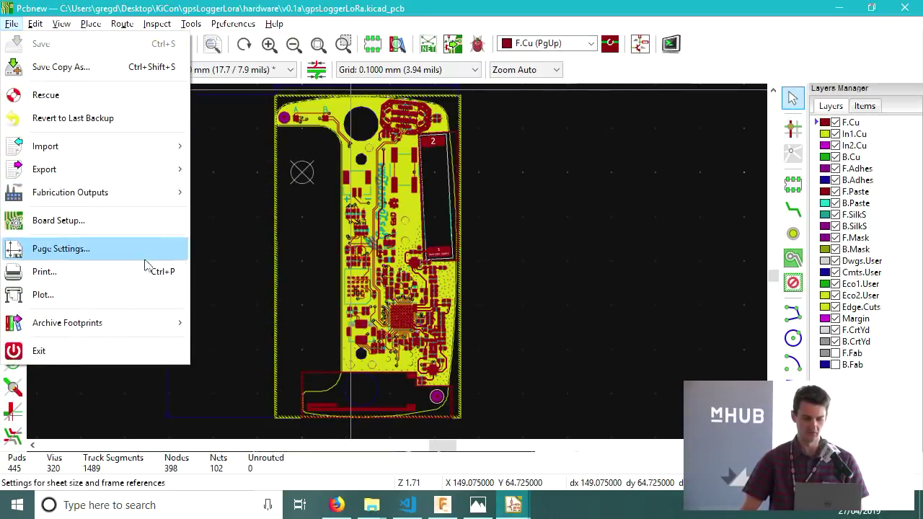
click(139, 296)
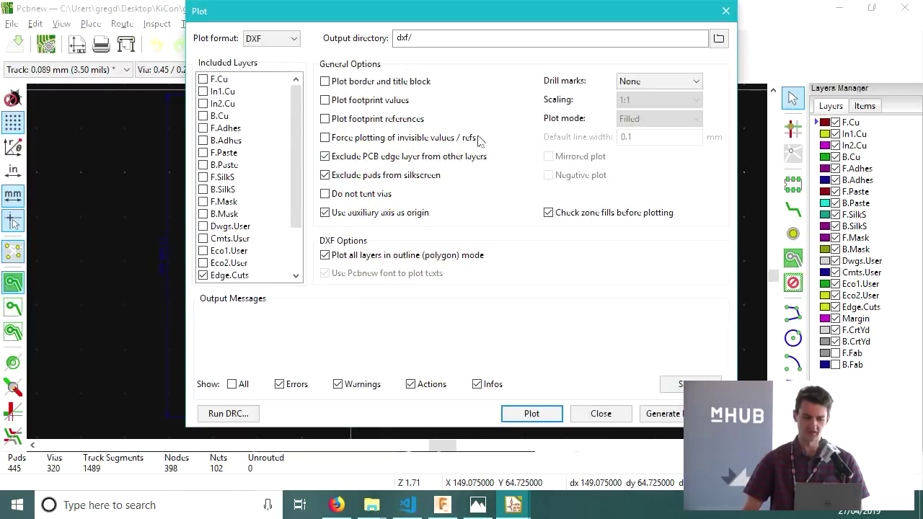
click(261, 38)
click(251, 50)
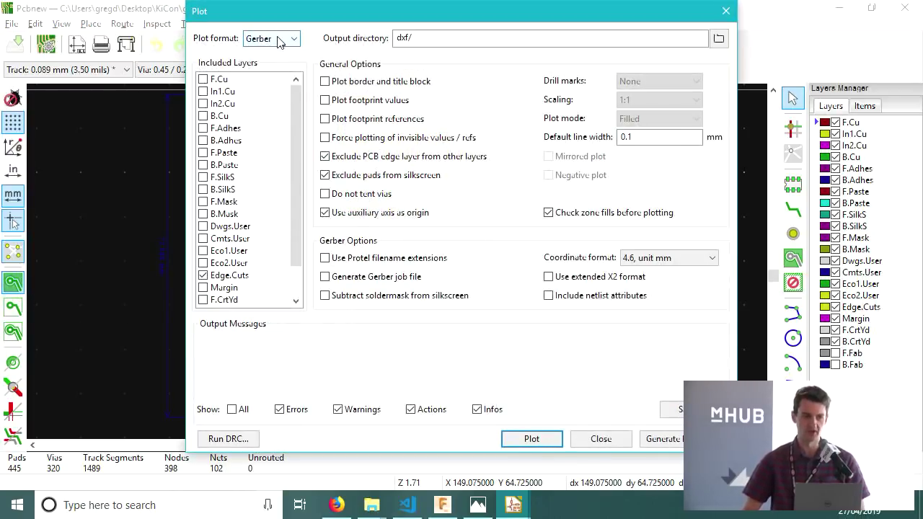
click(283, 40)
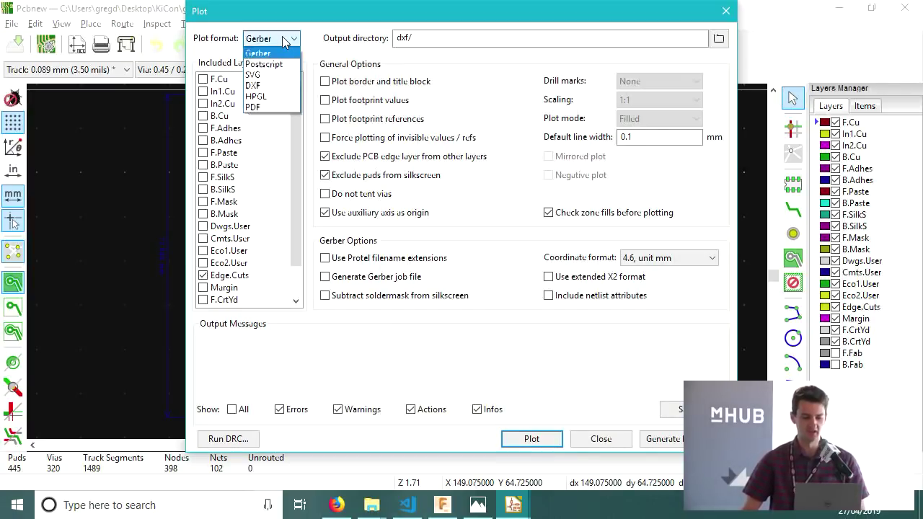
click(277, 76)
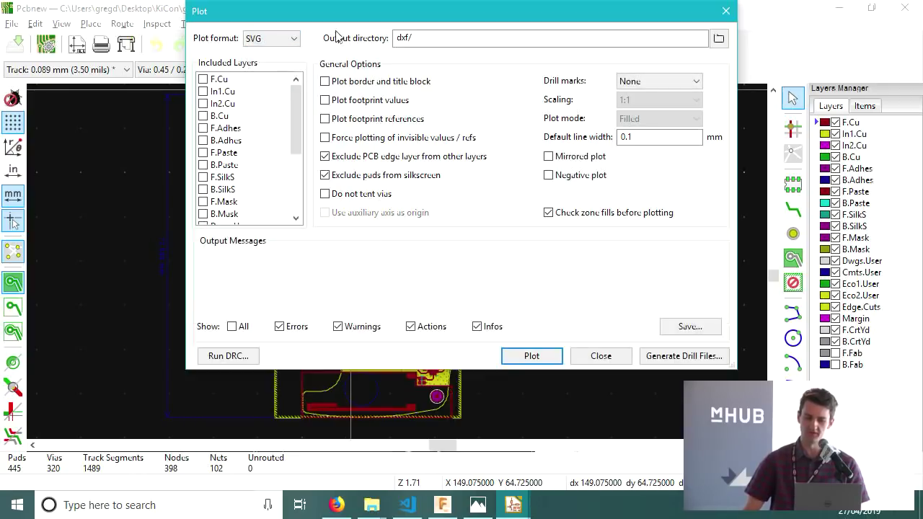
- Move the Plot dialog aside, close it, and bring Firefox to the front
drag(347, 18, 356, 63)
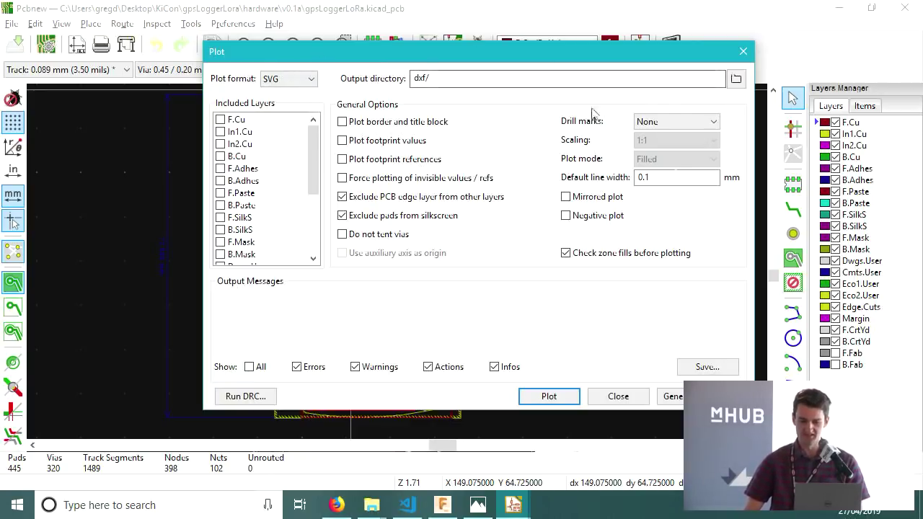
scroll(267, 202, down, 3)
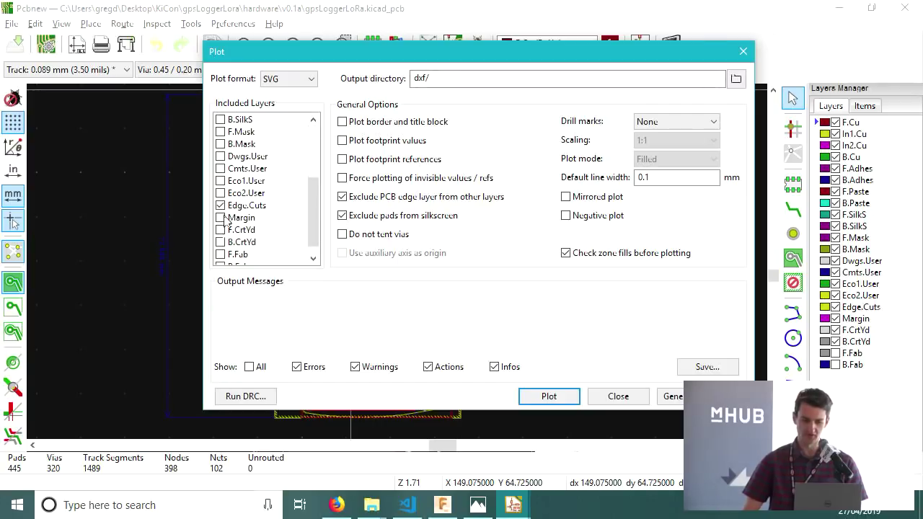
click(629, 398)
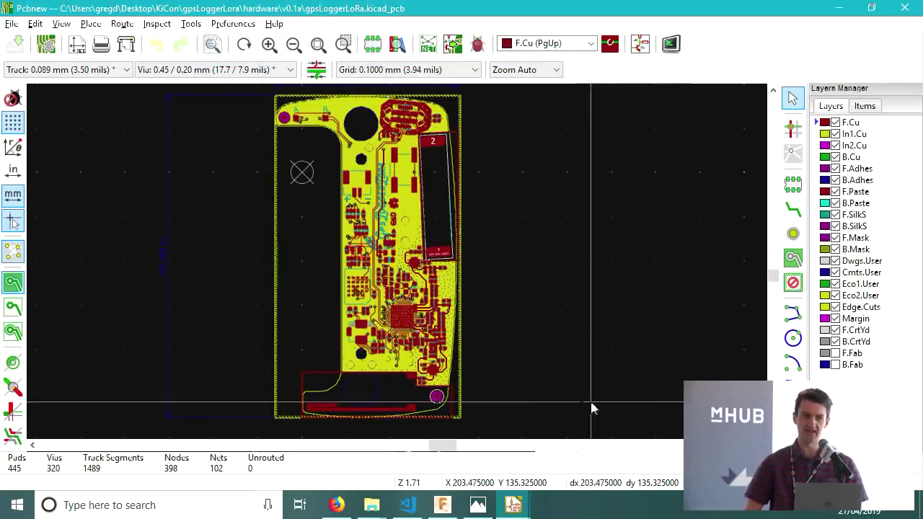
mouse_move(340, 507)
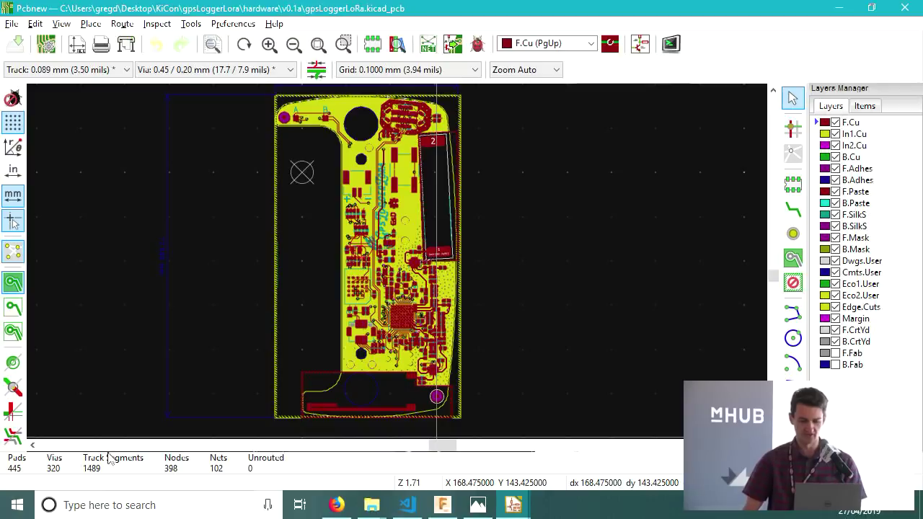
click(336, 505)
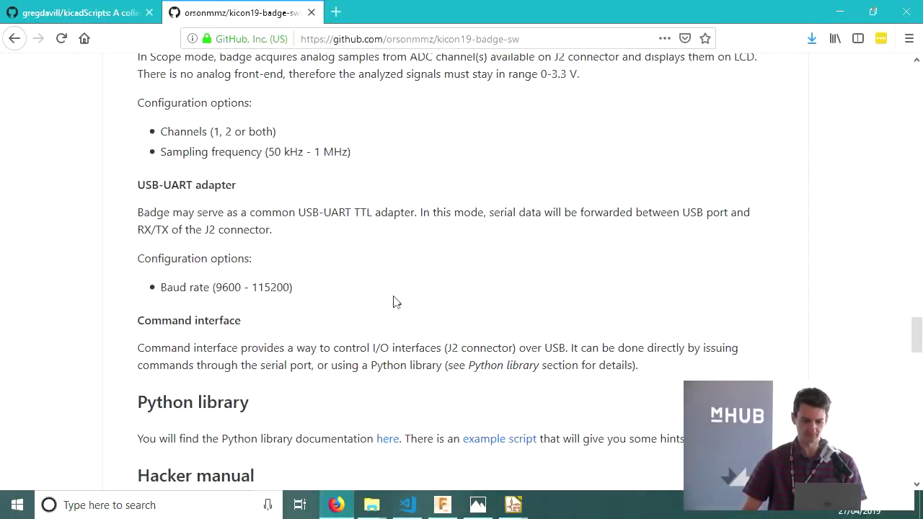
- Switch to the kicadScripts repository tab and open plot_board.py
scroll(393, 301, up, 5)
click(80, 12)
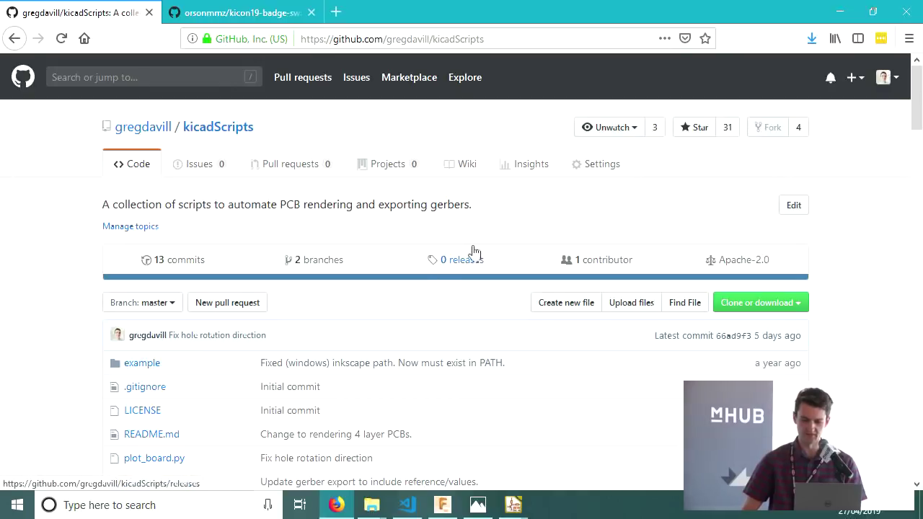
scroll(472, 252, down, 5)
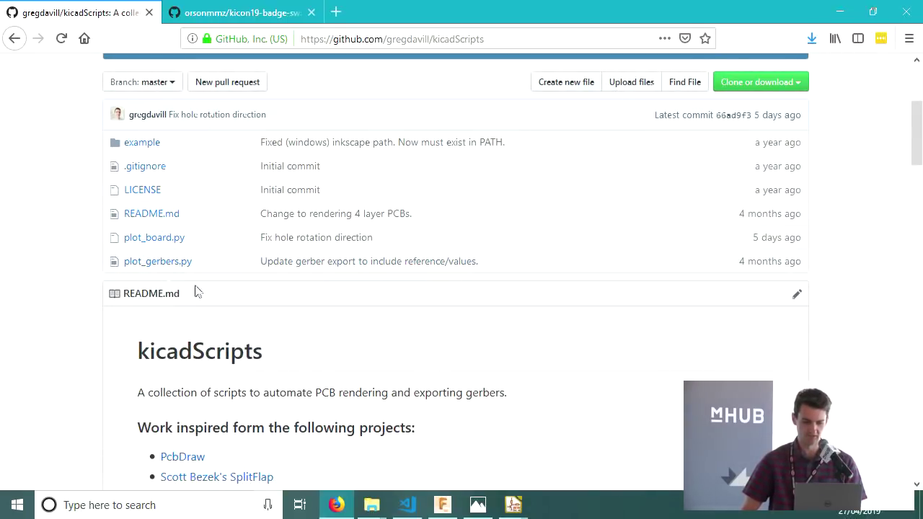
click(178, 244)
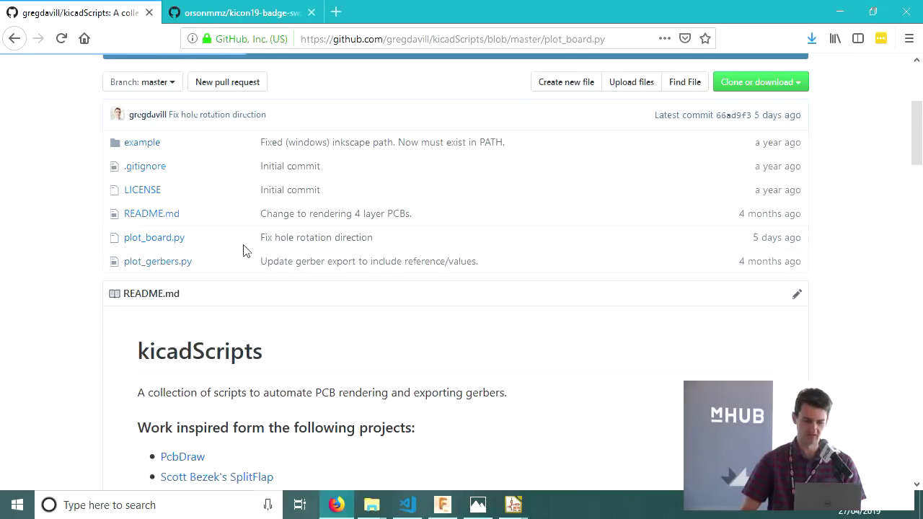
click(166, 238)
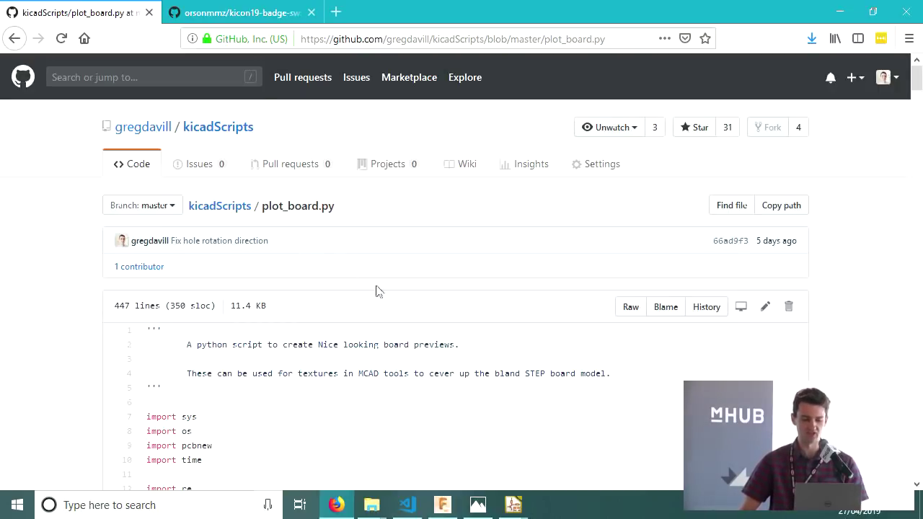
- Scroll down to the plot options and highlight lines 382–395
scroll(377, 290, down, 15)
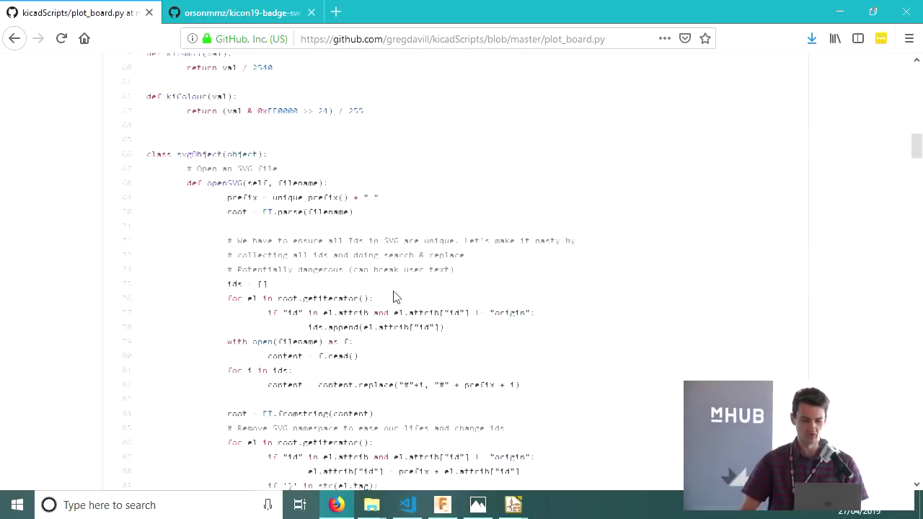
scroll(394, 297, down, 10)
scroll(409, 231, down, 20)
scroll(408, 231, down, 20)
scroll(404, 232, down, 11)
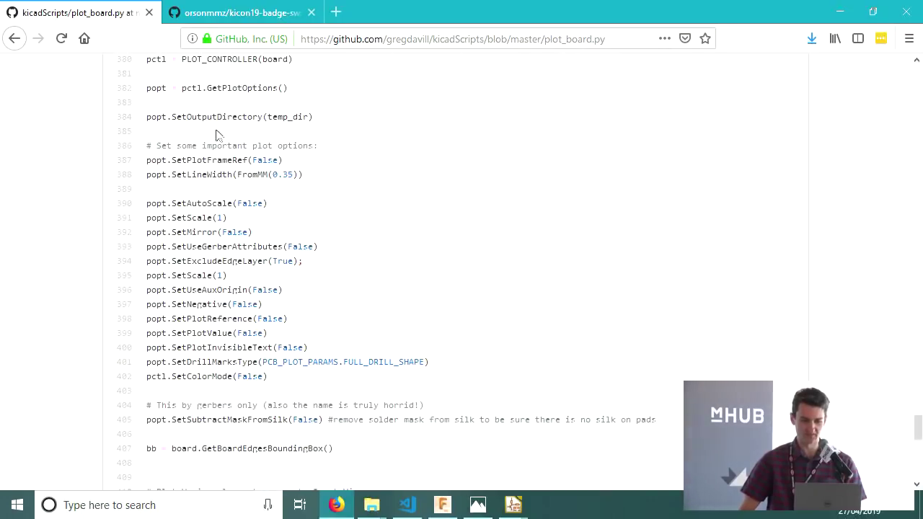
drag(173, 83, 342, 336)
click(423, 431)
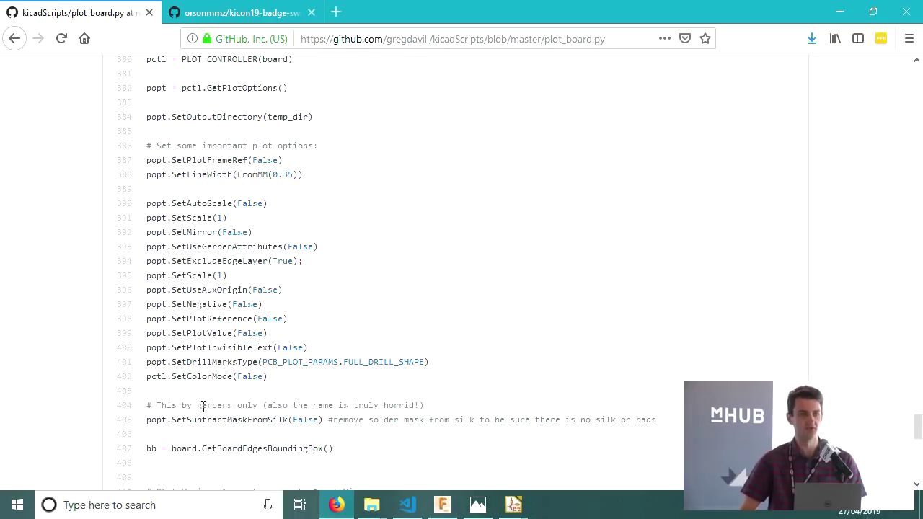
- Highlight the front-view layer list, the word CopperInner, and the F_Mask SolderMask line
scroll(317, 317, down, 7)
drag(193, 235, 338, 314)
click(259, 226)
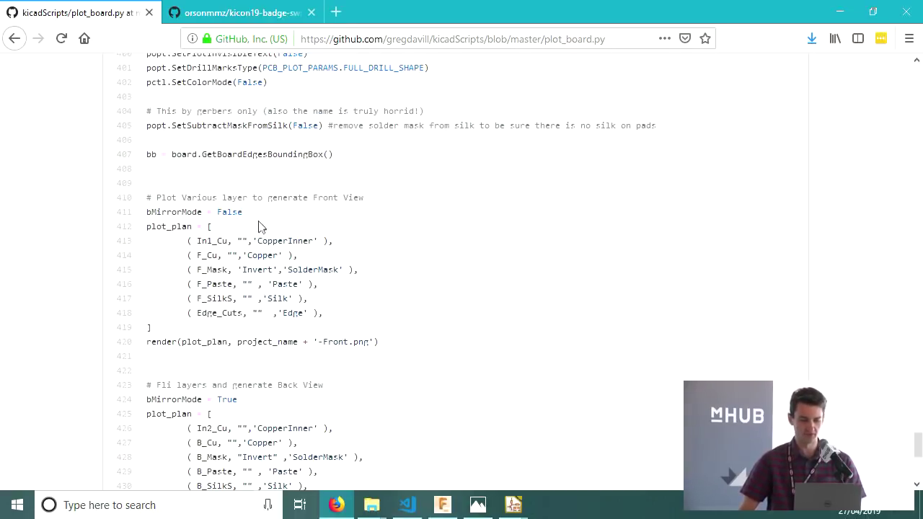
double_click(263, 240)
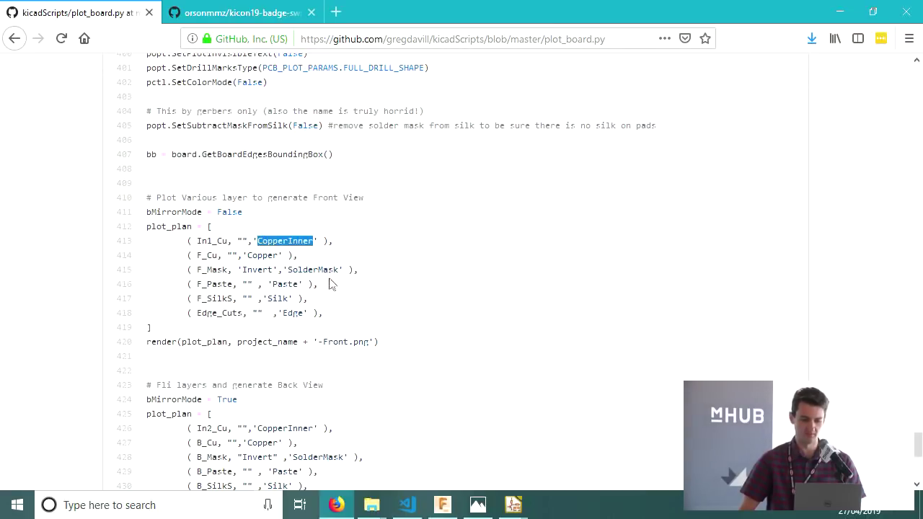
triple_click(306, 270)
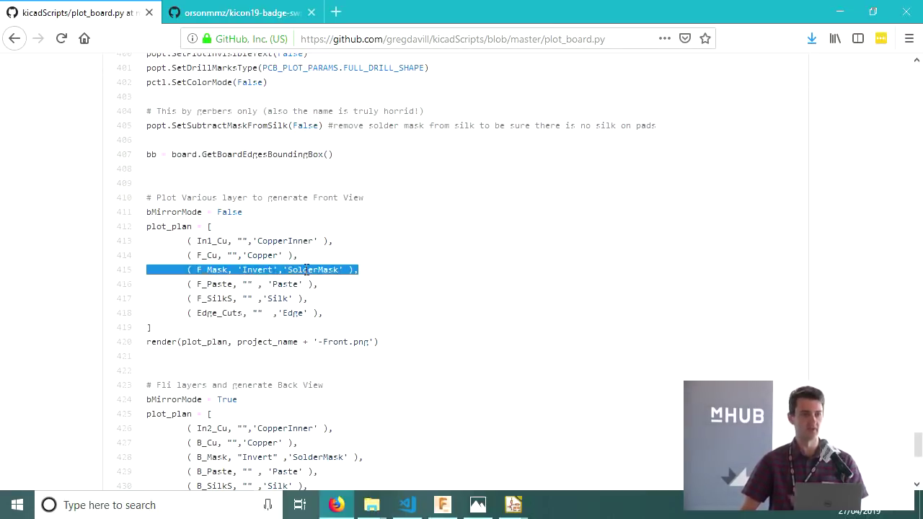
click(4, 514)
- Launch Command Prompt via cmd and change into Desktop\KiCon\kicadScripts
text(cmd)
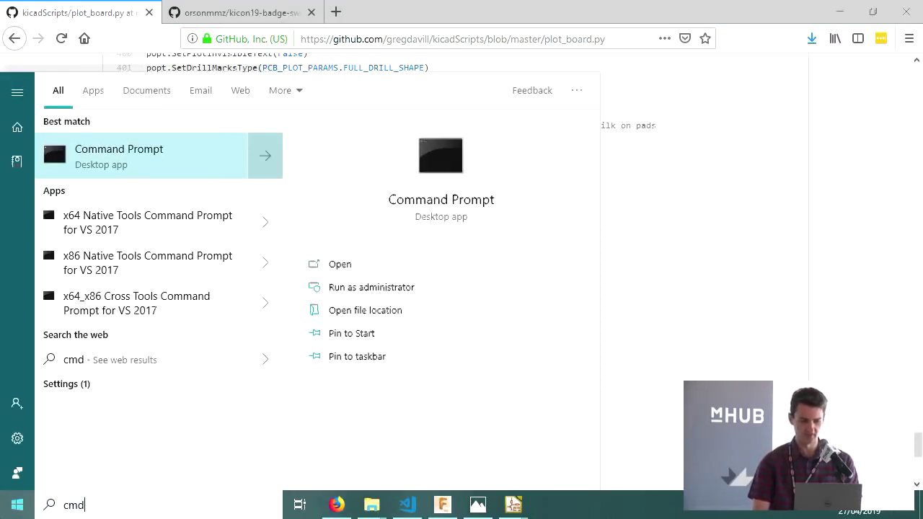
key(Return)
click(281, 280)
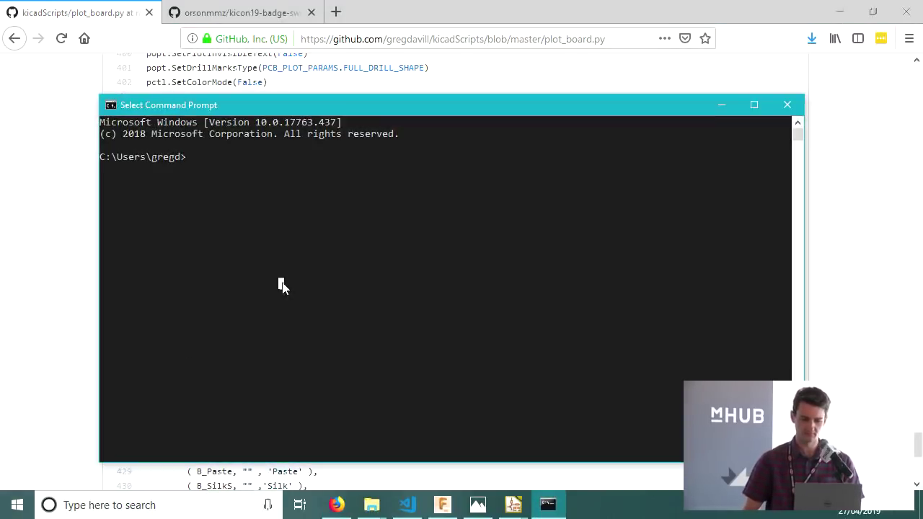
text(cd des)
key(Tab)
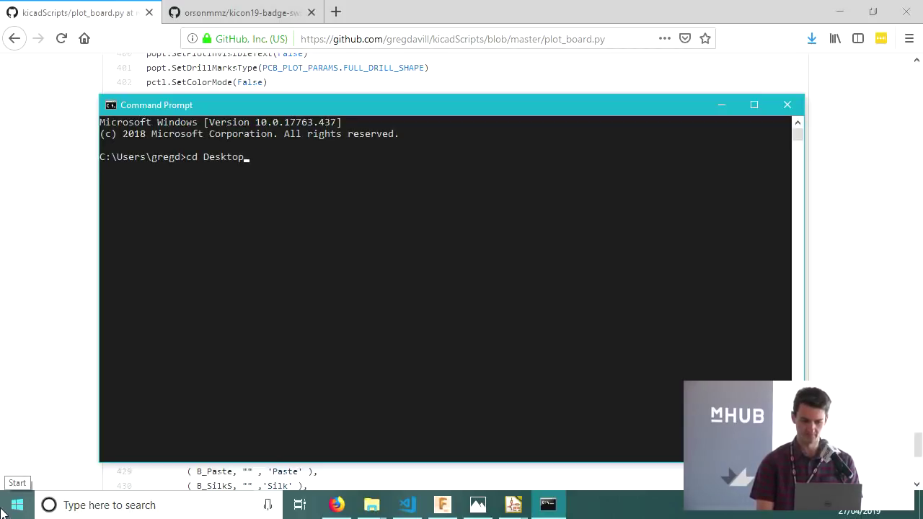
text(\kic)
key(Tab)
text(\)
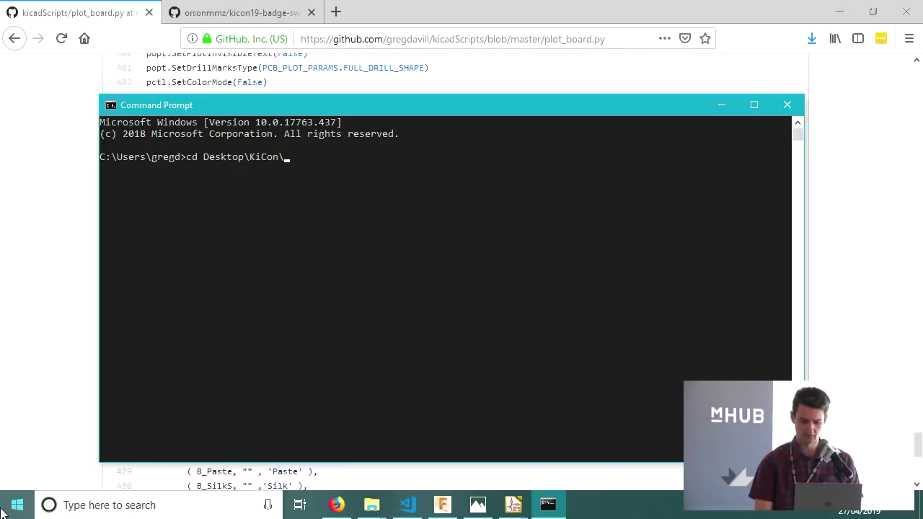
text(kic)
key(Tab)
key(Return)
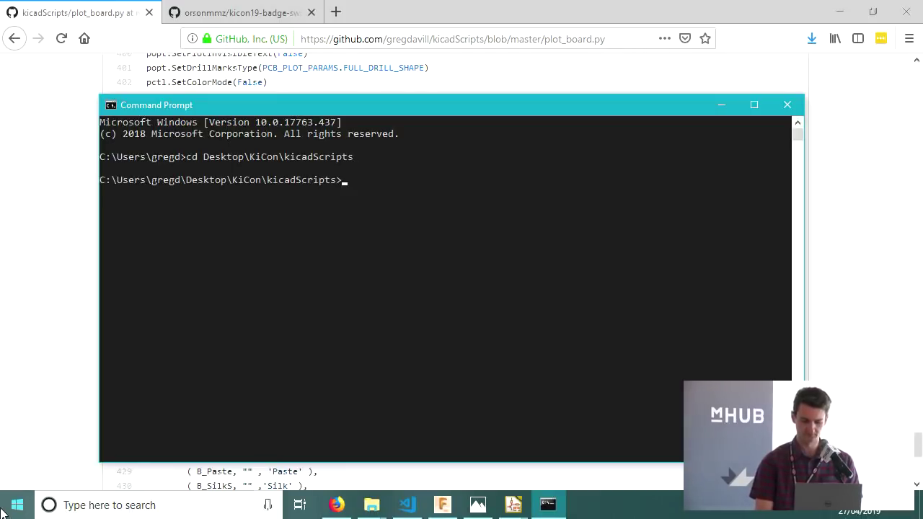
- Enter python plot_board.py at the prompt, ready to run
text(python plot_)
key(Tab)
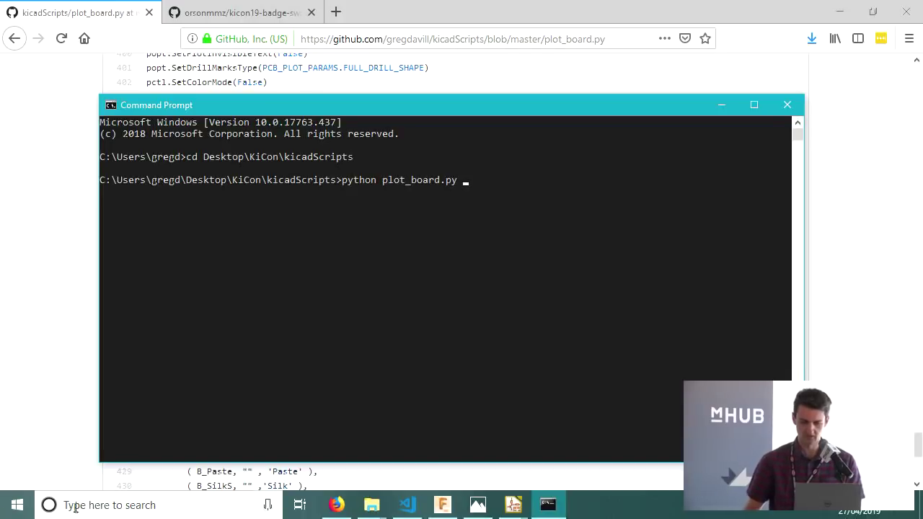
click(371, 505)
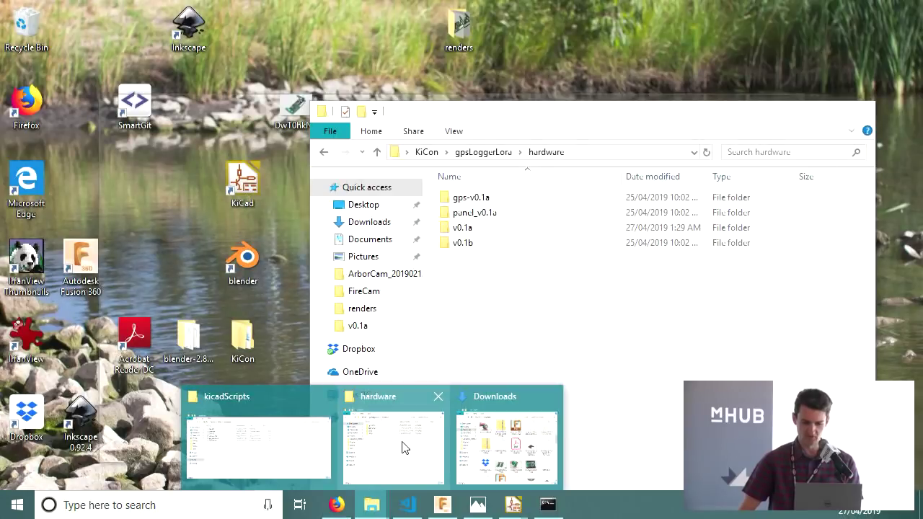
- Open the hardware v0.1a folder in File Explorer and move its window aside
click(403, 448)
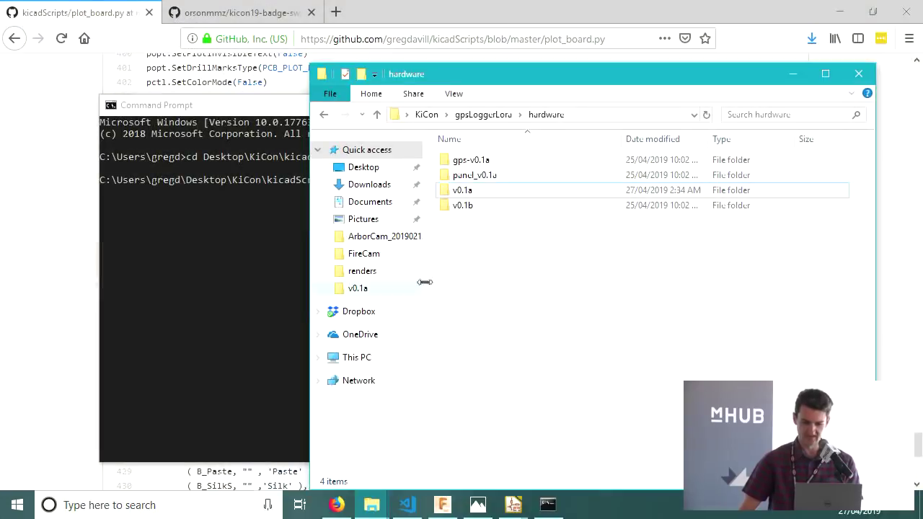
double_click(493, 191)
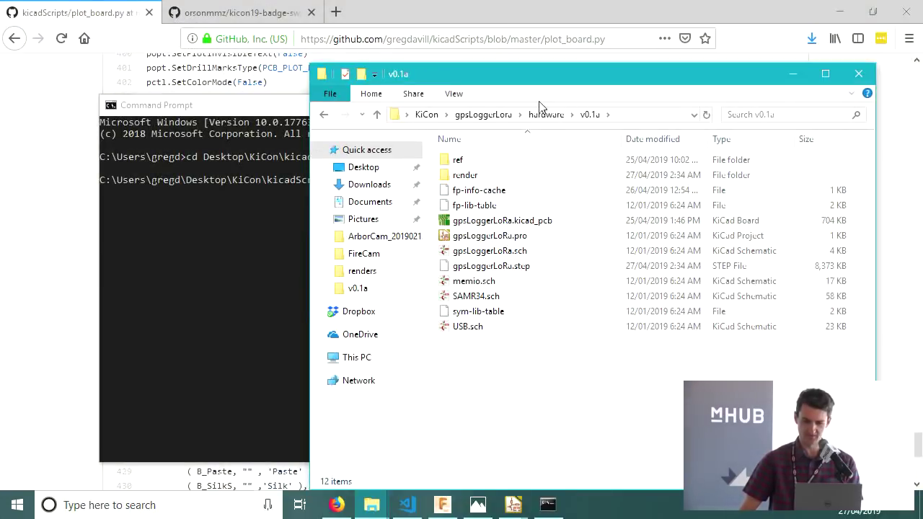
drag(524, 66, 612, 52)
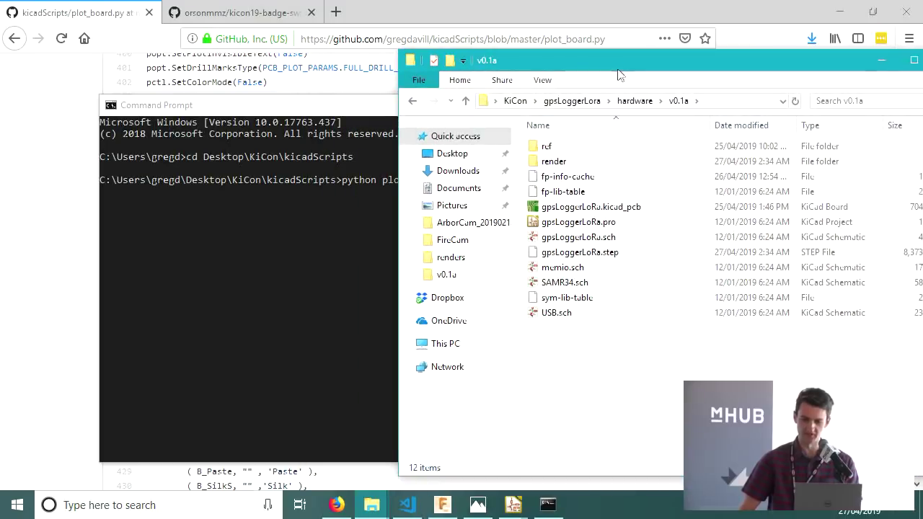
click(557, 162)
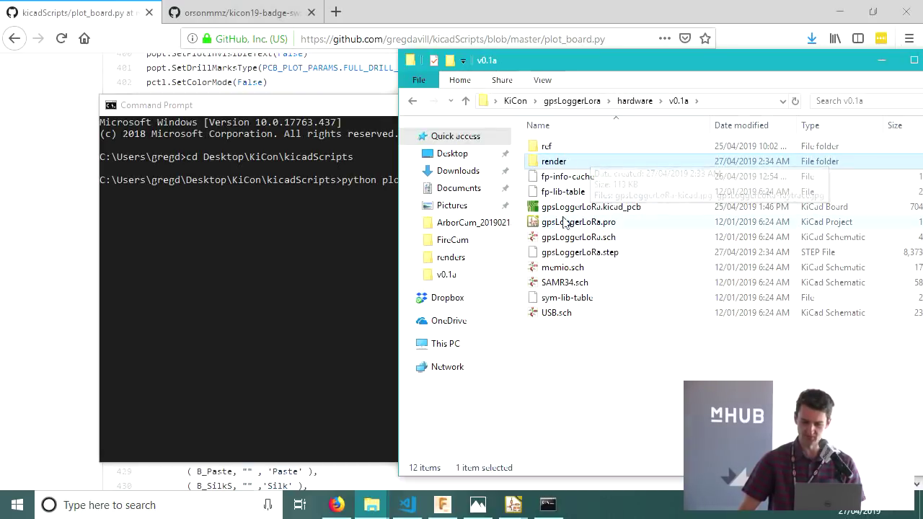
- Drop gpsLoggerLoRa.kicad_pcb's path into the command and run plot_board.py on it
click(321, 229)
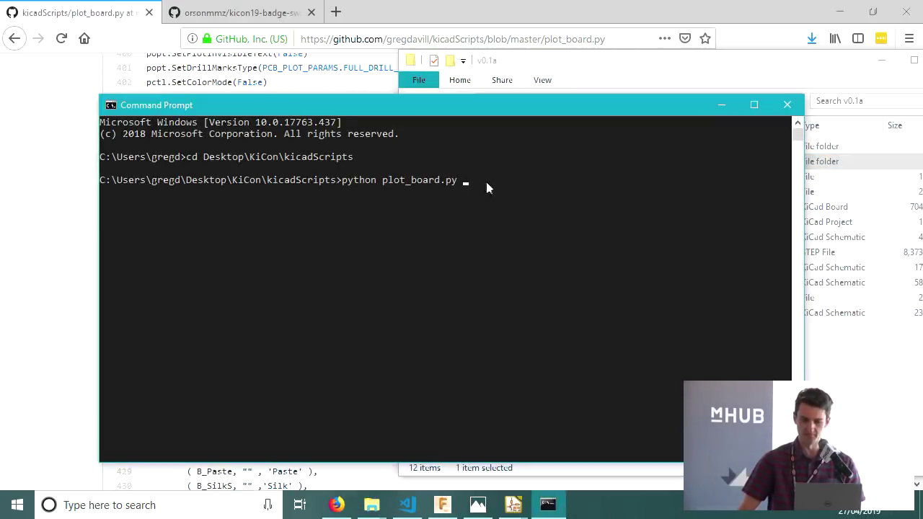
click(611, 70)
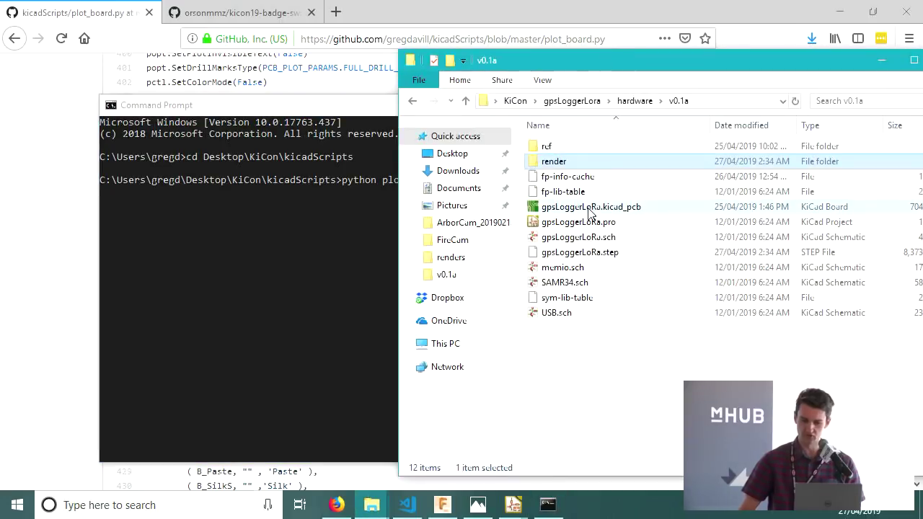
drag(590, 209, 339, 261)
click(339, 264)
key(Return)
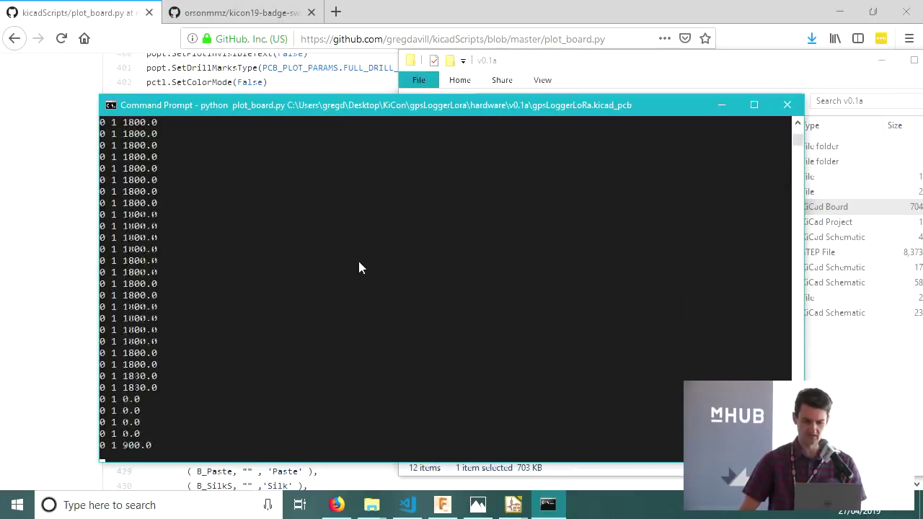
- Once plotting finishes, open the new plot folder and gpsLoggerLoRa-Front.png
click(625, 75)
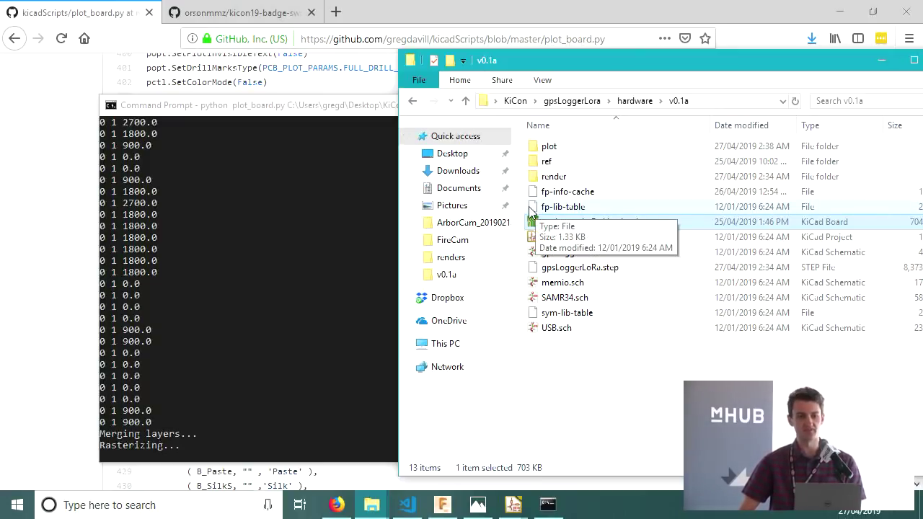
double_click(597, 150)
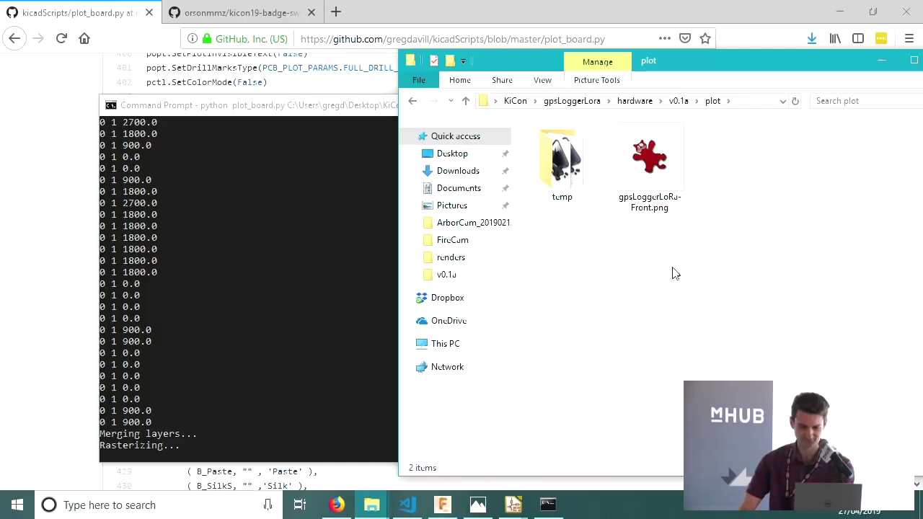
double_click(662, 155)
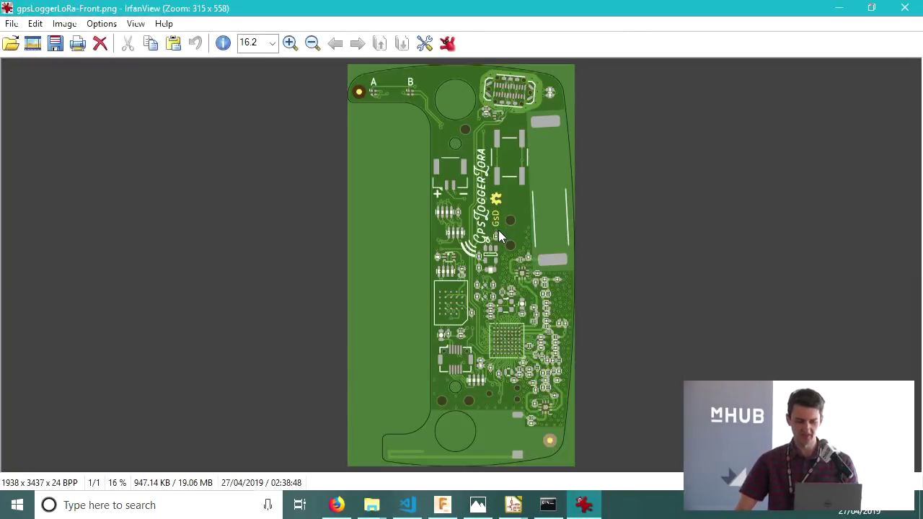
- Zoom and pan around gpsLoggerLoRa-Front.png to inspect the GpsLoggerLoRa logo and components
scroll(498, 230, up, 3)
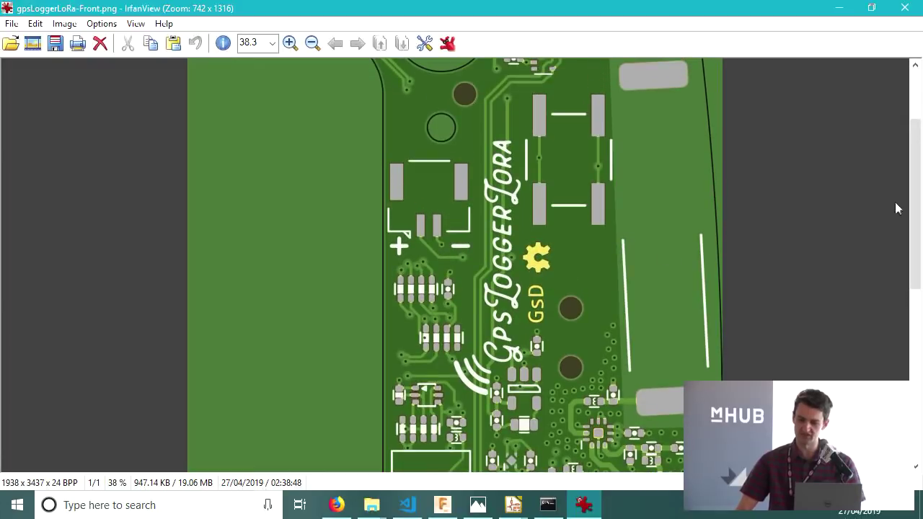
mouse_move(920, 194)
mouse_down()
mouse_move(920, 139)
mouse_move(920, 194)
mouse_up()
drag(914, 39, 644, 229)
scroll(617, 231, up, 2)
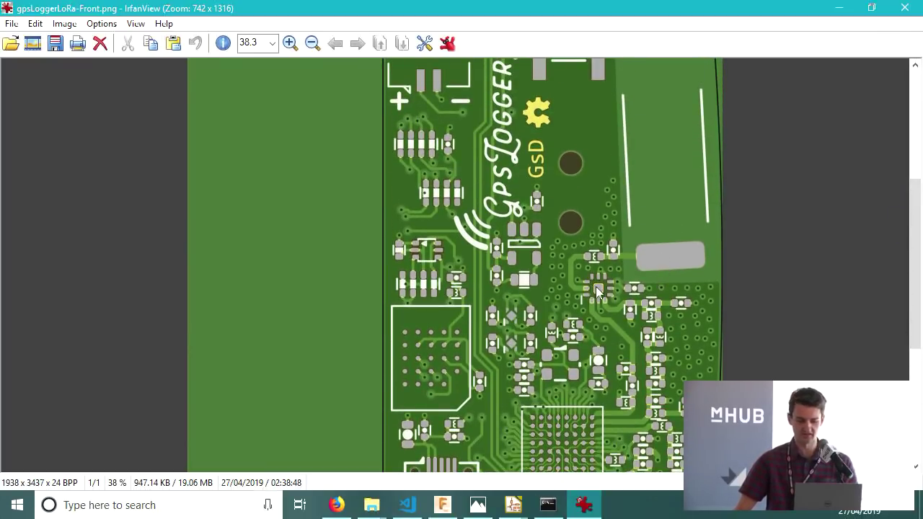
ctrl+scroll(615, 293, up, 3)
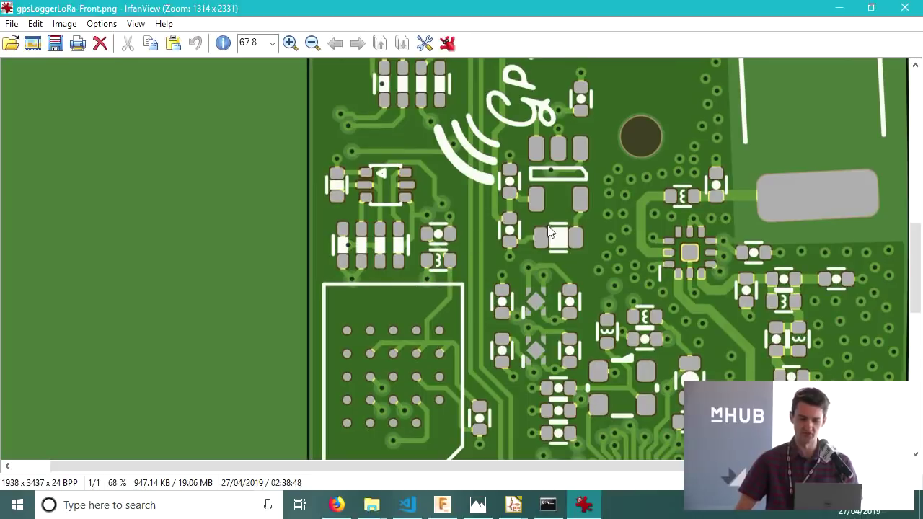
scroll(667, 249, up, 4)
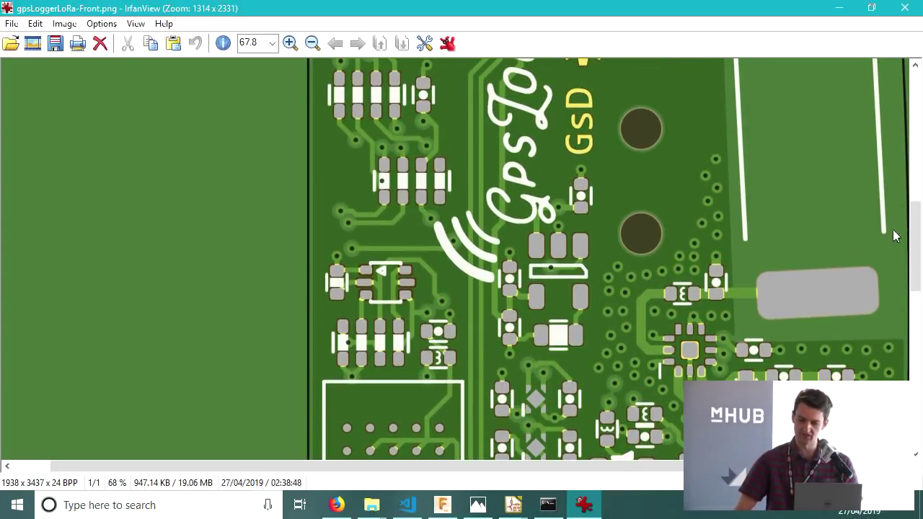
ctrl+scroll(628, 253, down, 2)
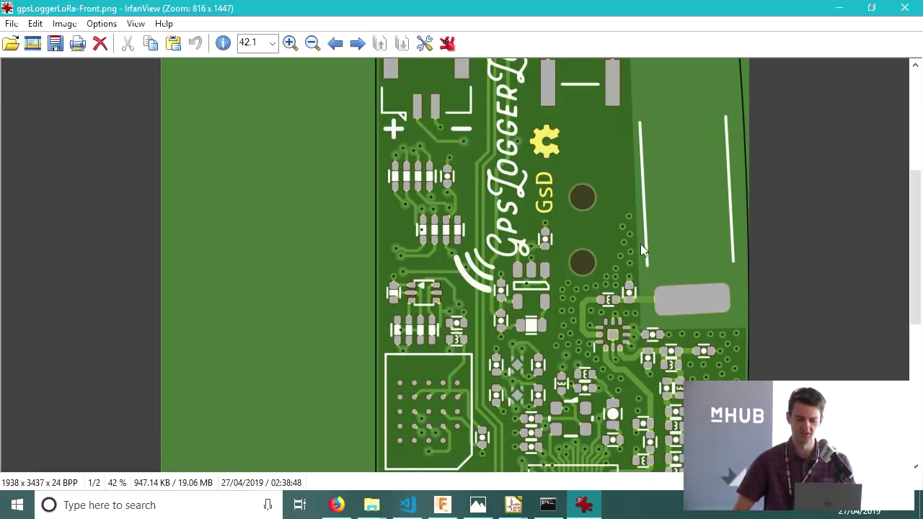
- Open gpsLoggerLoRa-Front-000.png, zoom to check the purple render, then close it
click(903, 6)
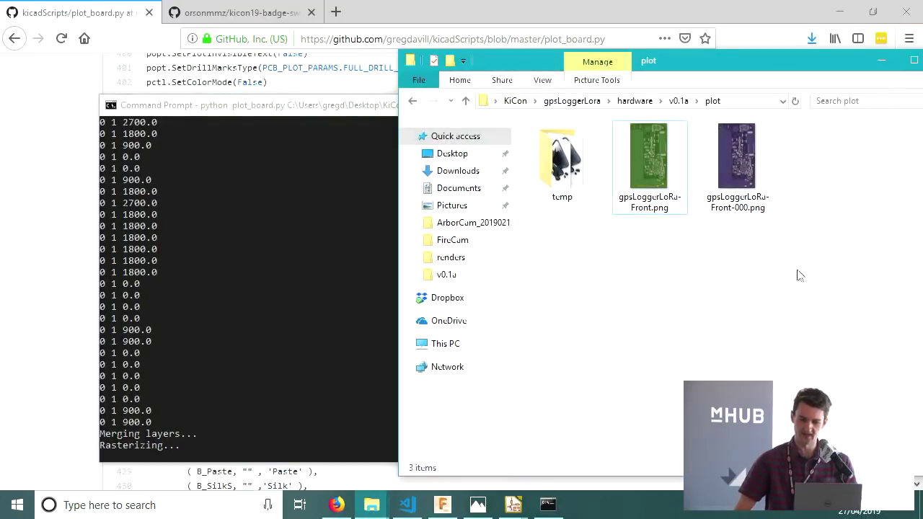
double_click(749, 175)
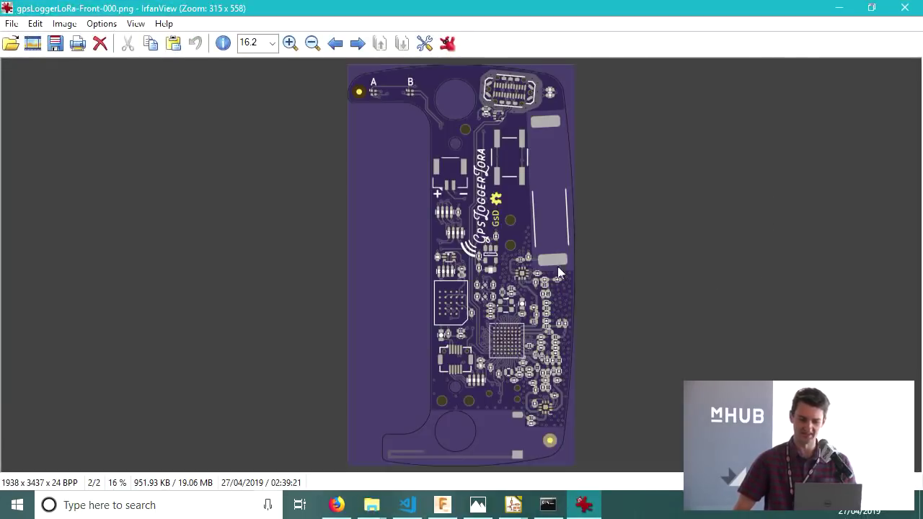
ctrl+scroll(536, 272, up, 5)
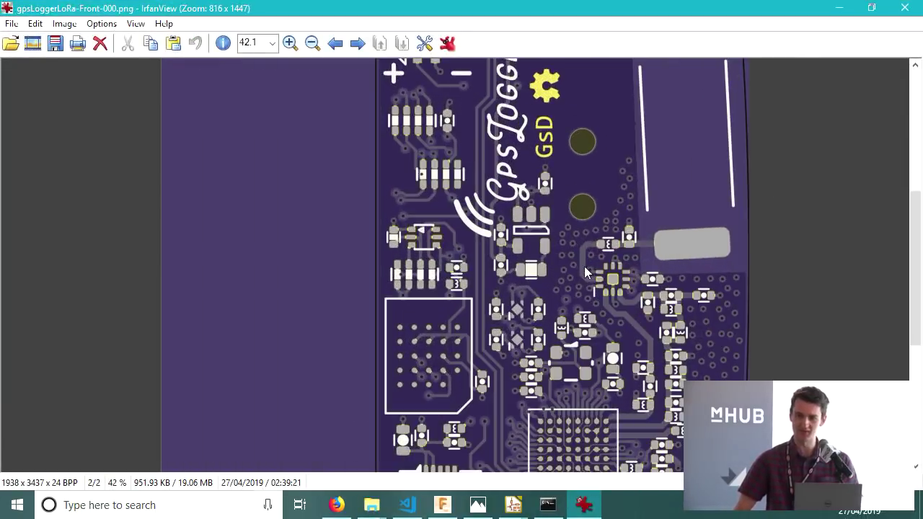
ctrl+scroll(587, 267, down, 3)
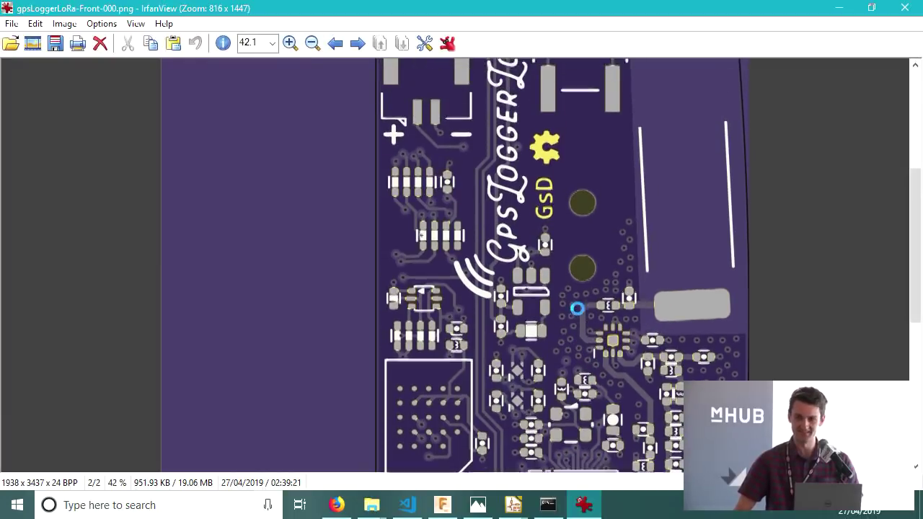
ctrl+scroll(561, 272, down, 2)
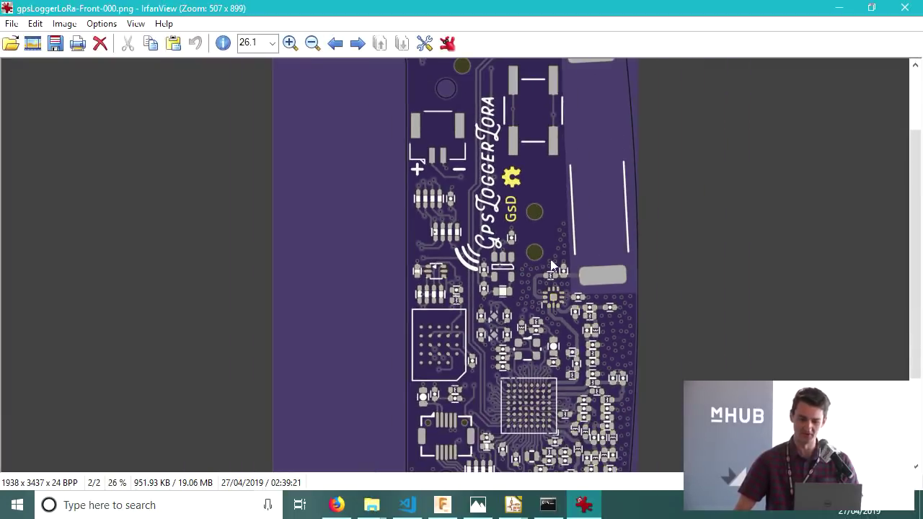
click(904, 7)
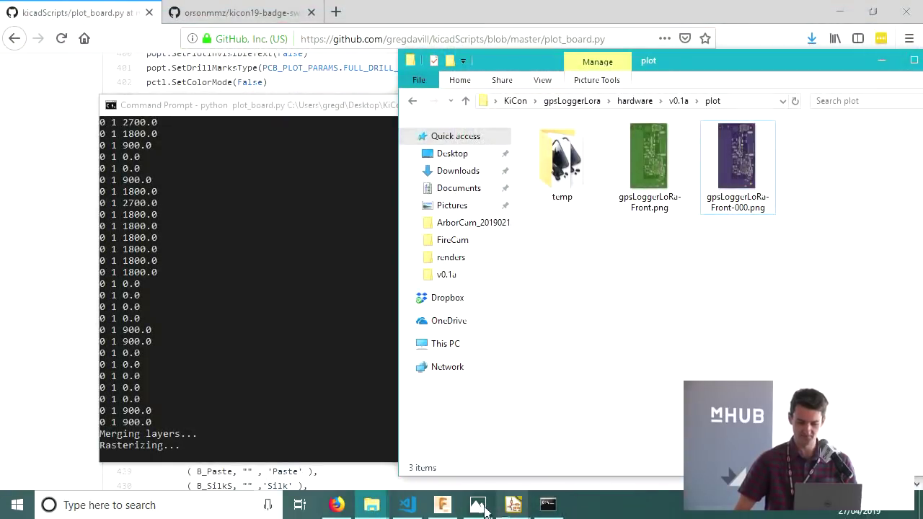
click(442, 504)
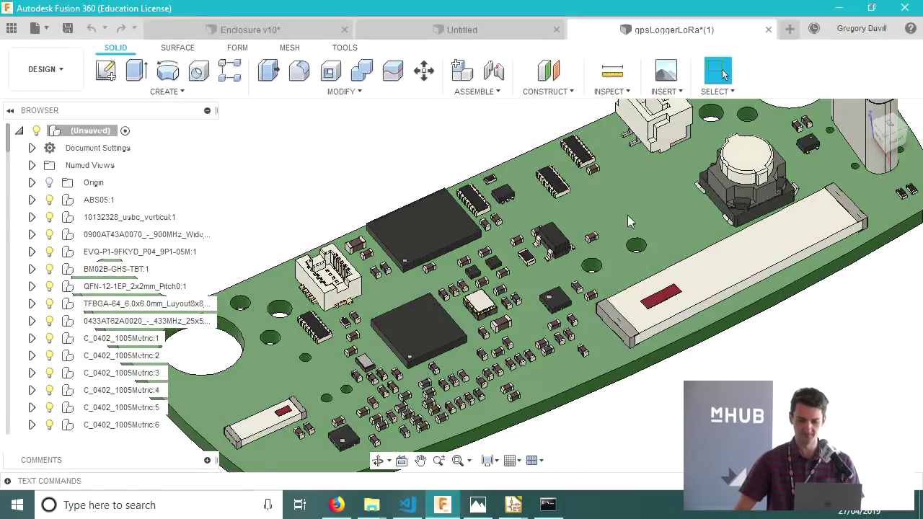
- Orbit and zoom the board, then bring up the Appearance panel from Modify (shortcut A)
mouse_move(618, 245)
shift+middle_down()
mouse_move(613, 250)
mouse_move(621, 244)
shift+middle_up()
scroll(621, 244, down, 6)
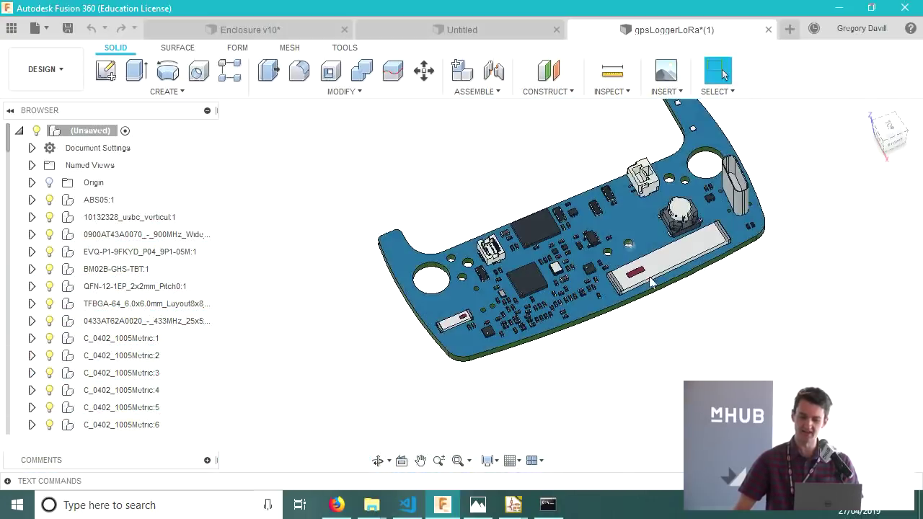
scroll(627, 228, up, 3)
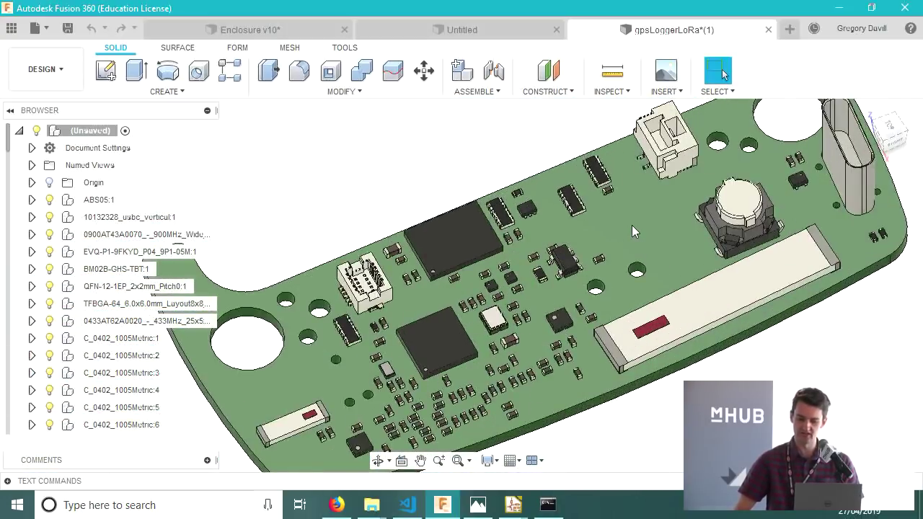
scroll(631, 225, up, 2)
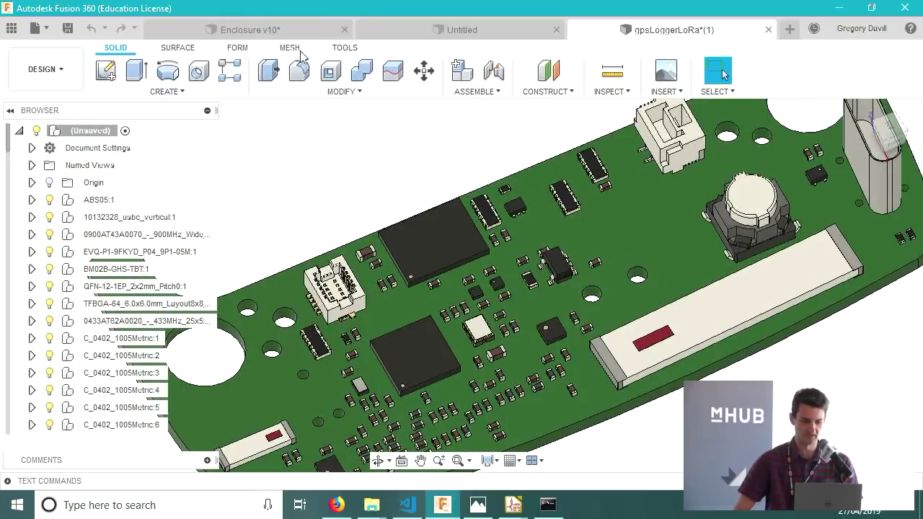
click(420, 87)
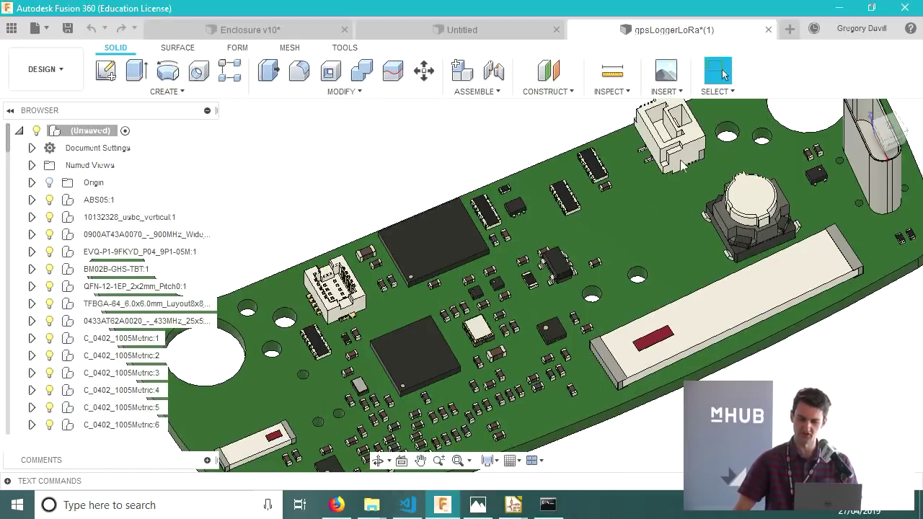
key(a)
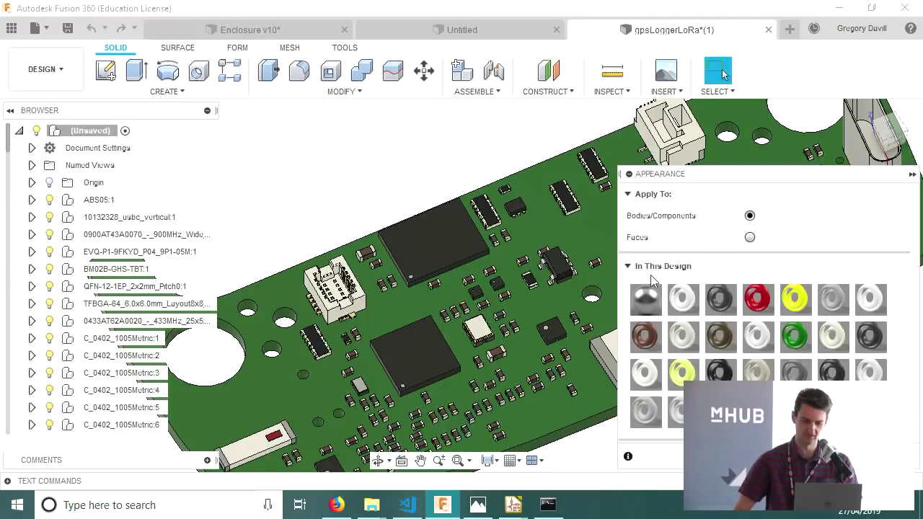
- Duplicate the green board material and edit it in the full Material Editor
right_click(793, 342)
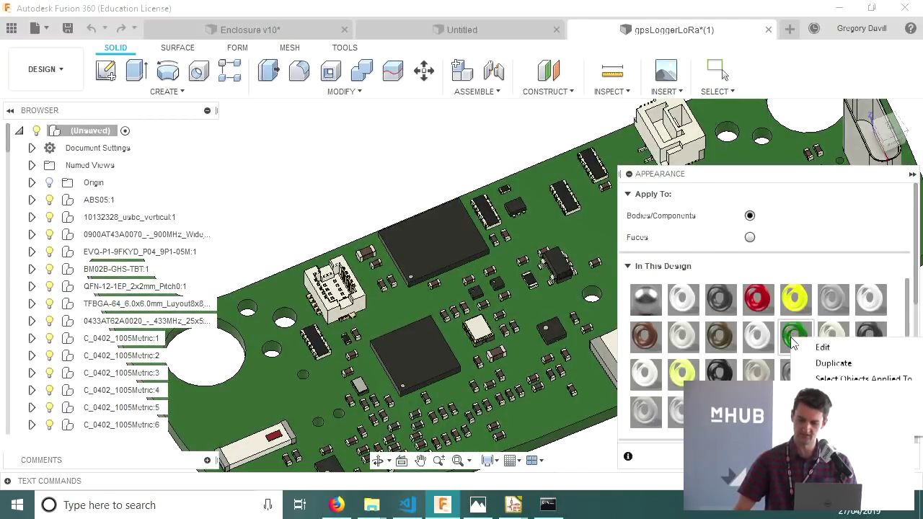
click(830, 363)
scroll(803, 323, down, 3)
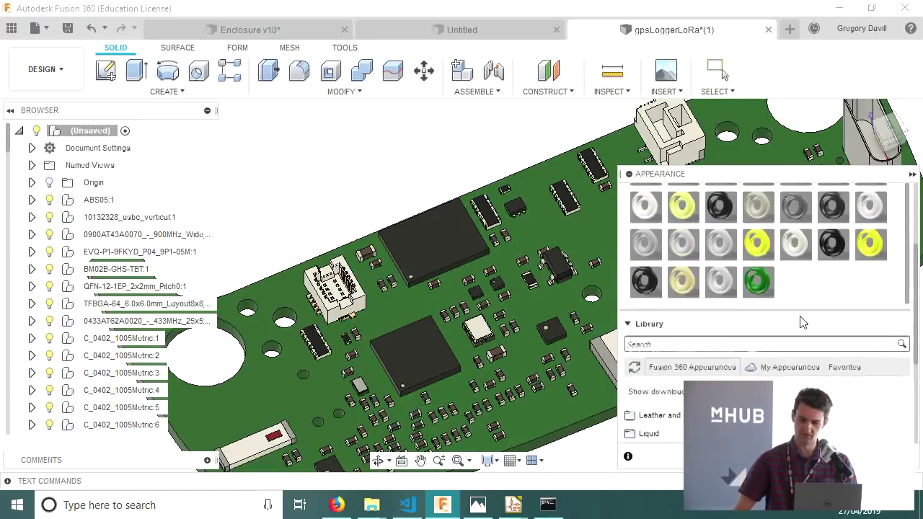
scroll(774, 259, up, 3)
scroll(757, 364, down, 5)
scroll(761, 287, up, 3)
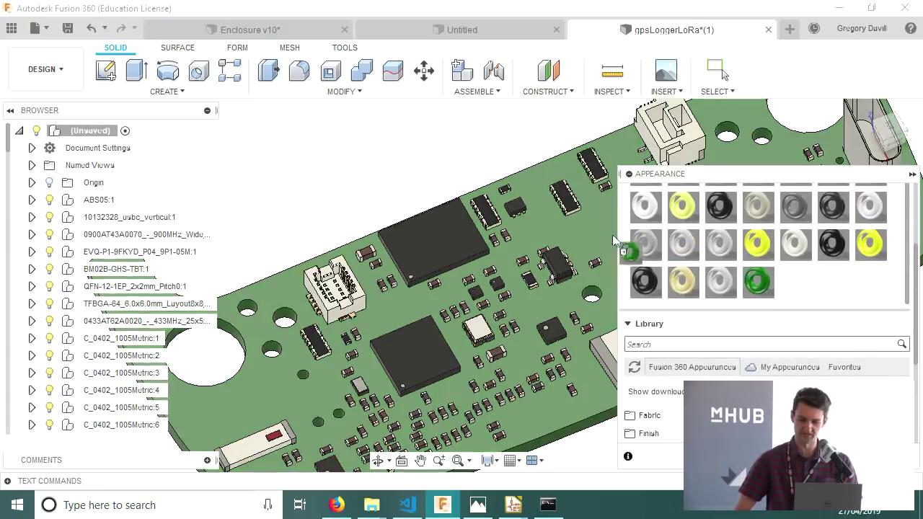
double_click(764, 287)
click(556, 413)
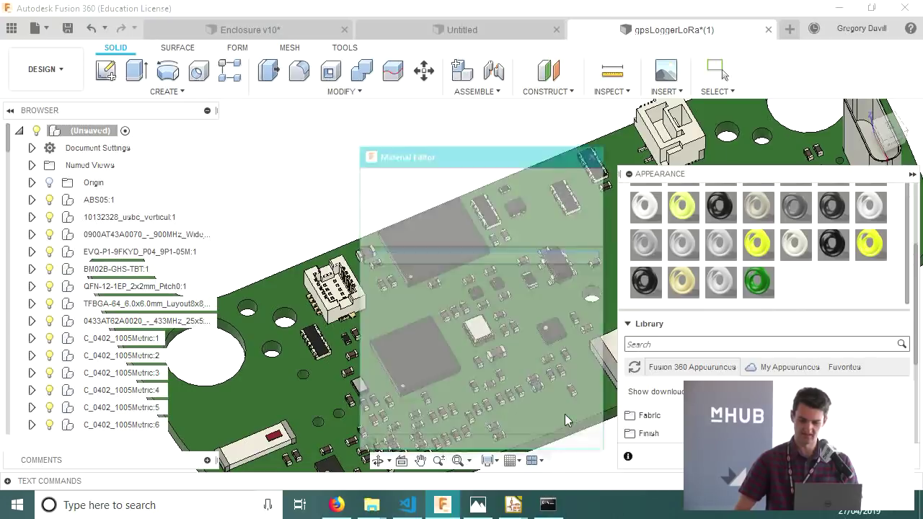
drag(524, 167, 762, 166)
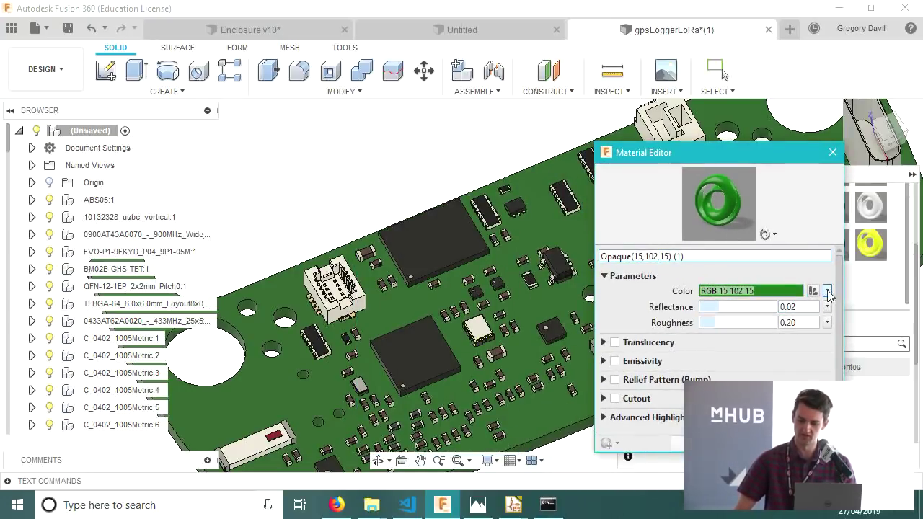
- Set the material colour to dark purple (RGB 31 10 102), then switch its source to Image
click(786, 288)
drag(790, 179, 753, 179)
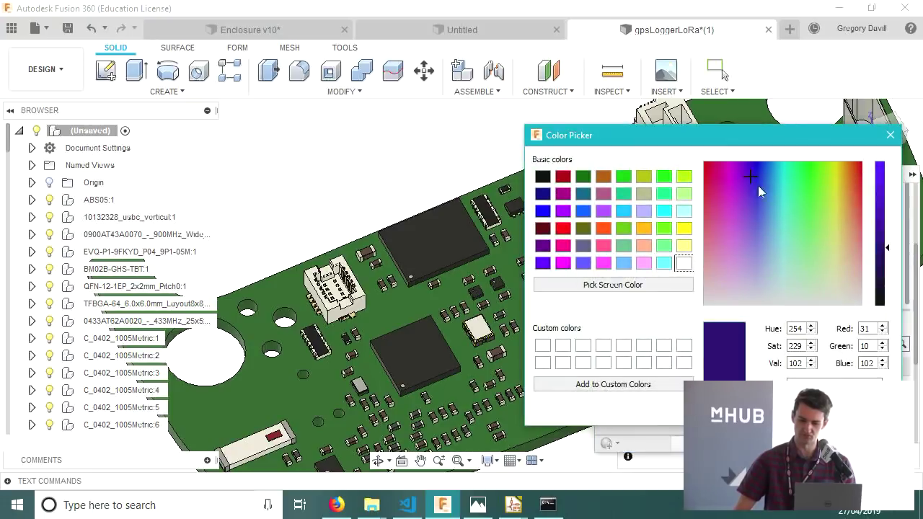
key(Return)
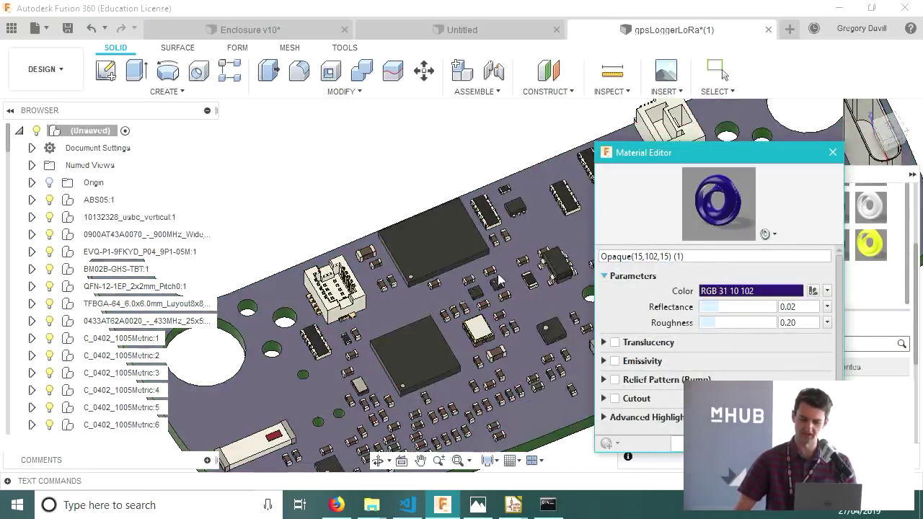
click(827, 290)
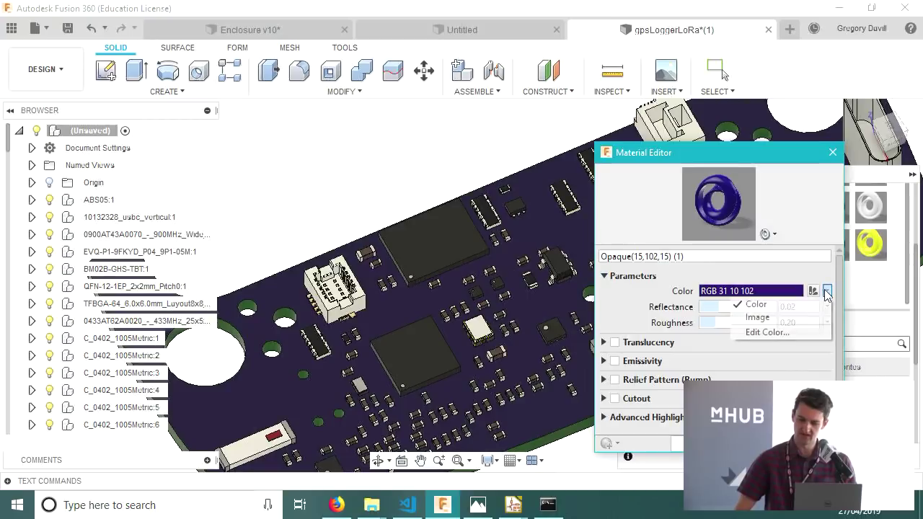
click(805, 319)
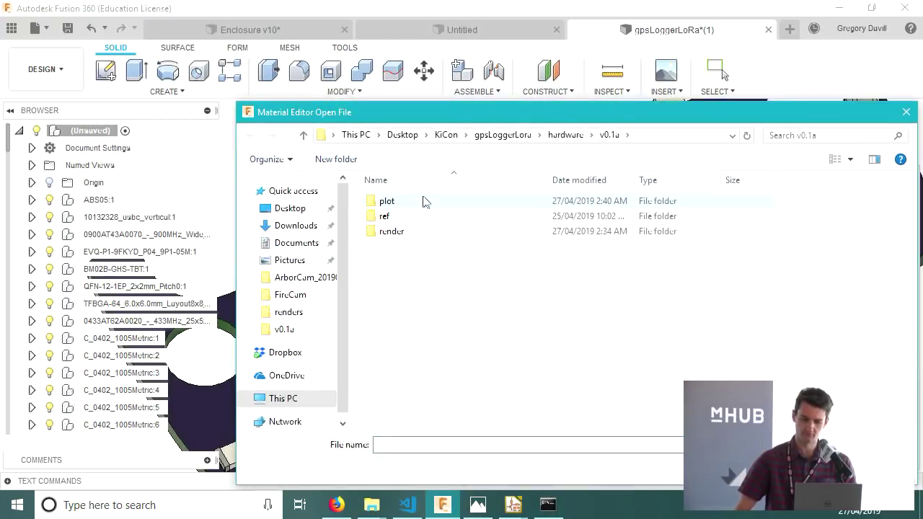
- Choose plot\gpsLoggerLoRa-Front.png as the texture image and bring its Texture Editor into view
double_click(422, 201)
double_click(472, 224)
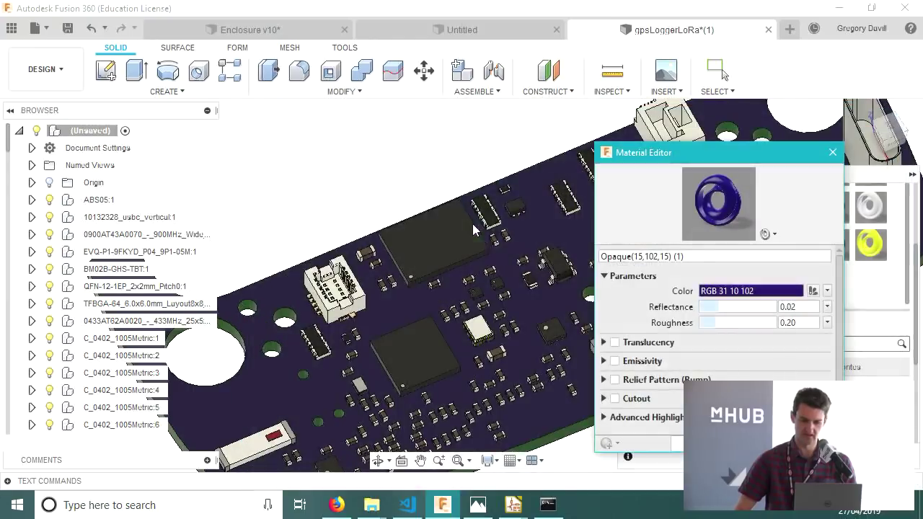
click(827, 292)
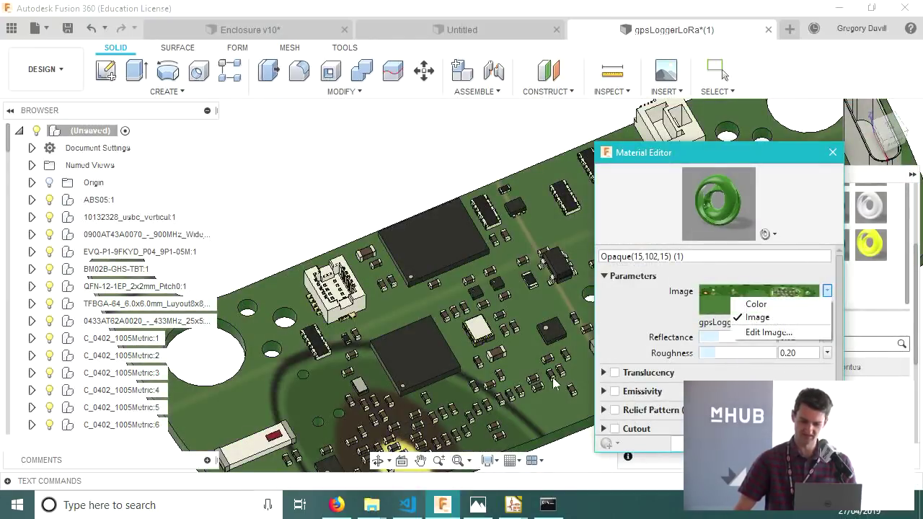
click(715, 352)
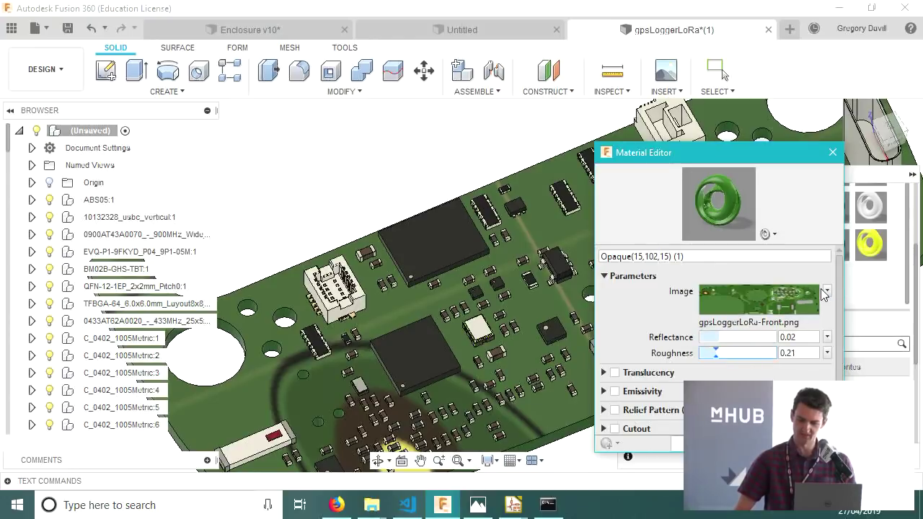
click(826, 291)
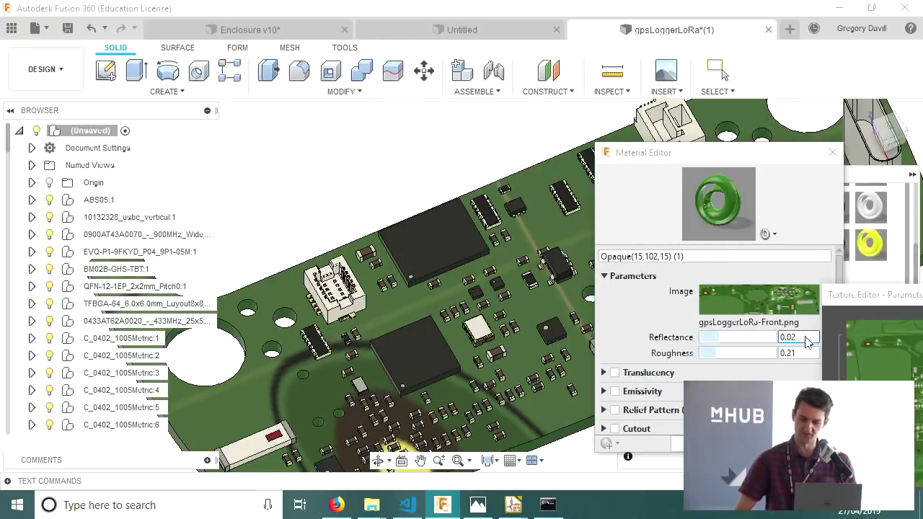
drag(876, 296, 680, 25)
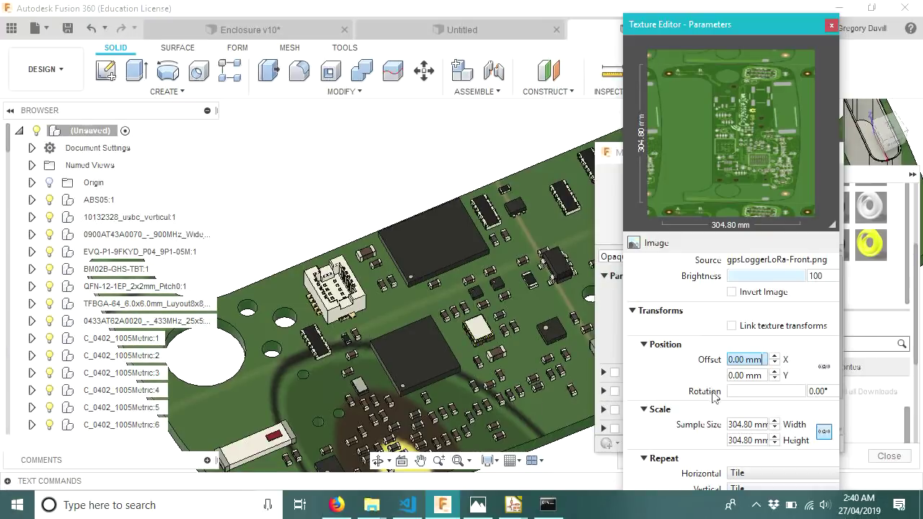
- Unlink the scale and set the texture sample size to 41 mm by 78.99 mm
mouse_move(737, 425)
mouse_down()
mouse_move(715, 411)
mouse_move(750, 424)
mouse_up()
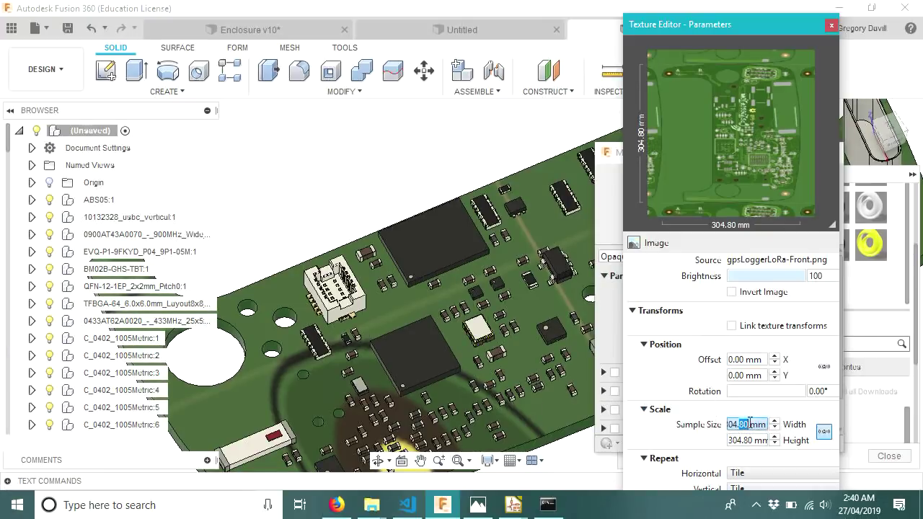
click(822, 433)
click(736, 425)
double_click(741, 425)
text(41)
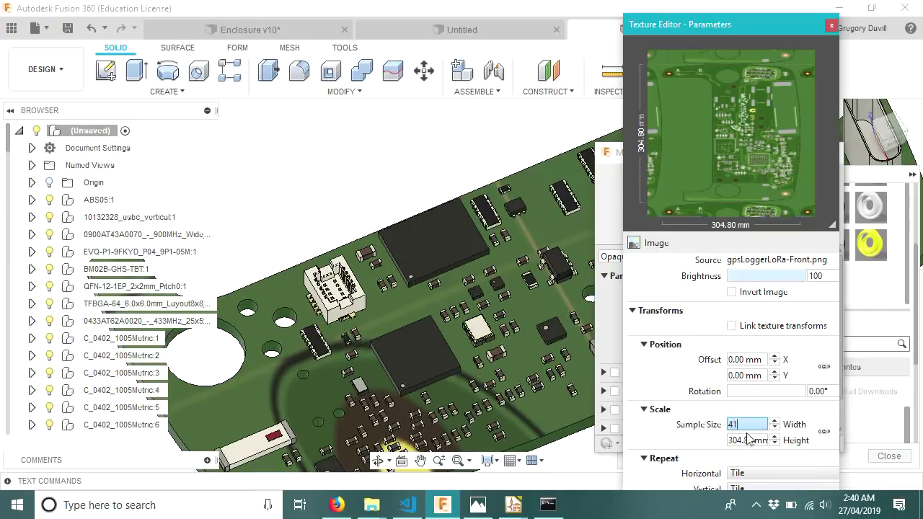
key(Tab)
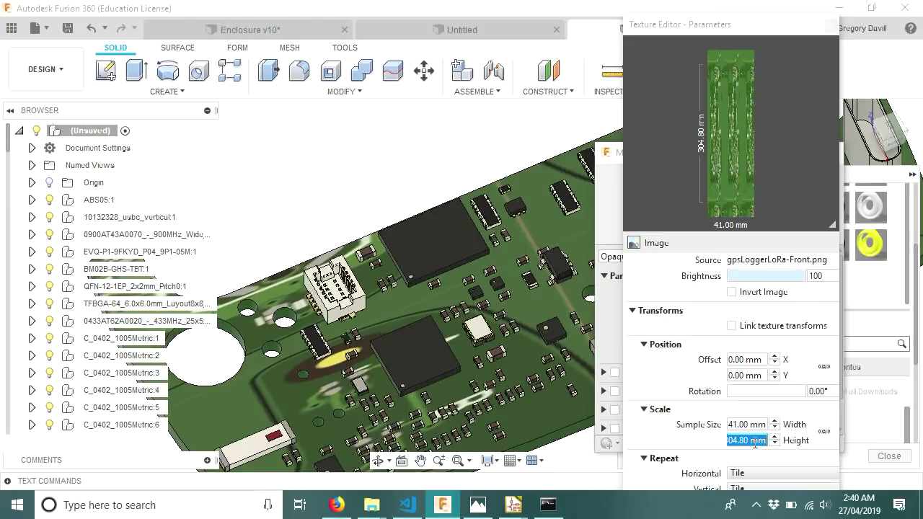
click(760, 440)
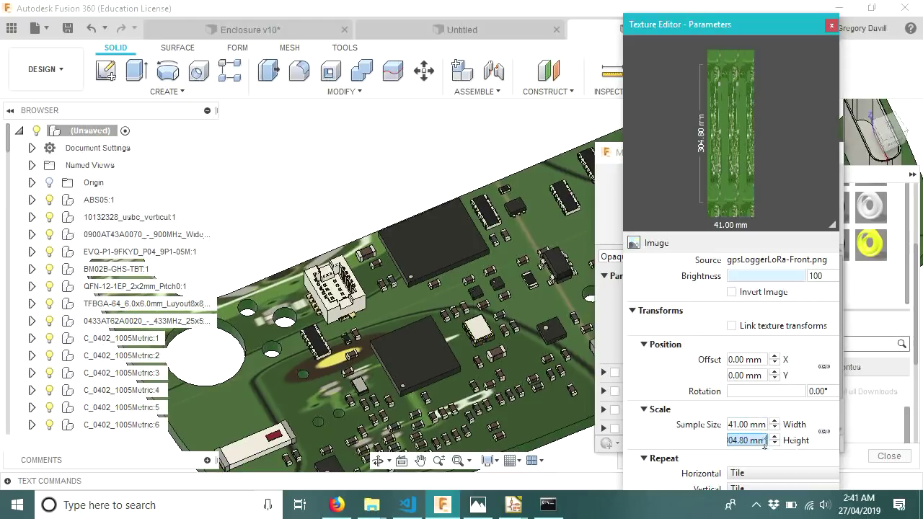
text(79)
key(Return)
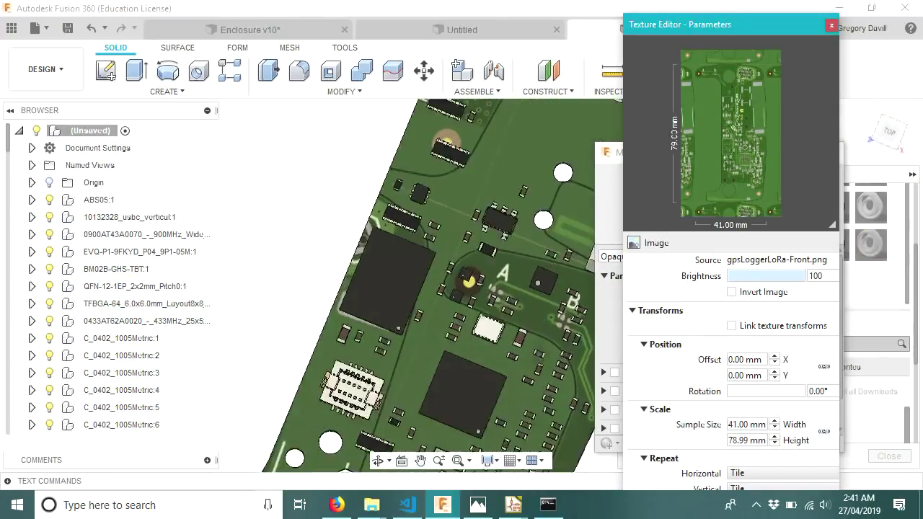
key(Return)
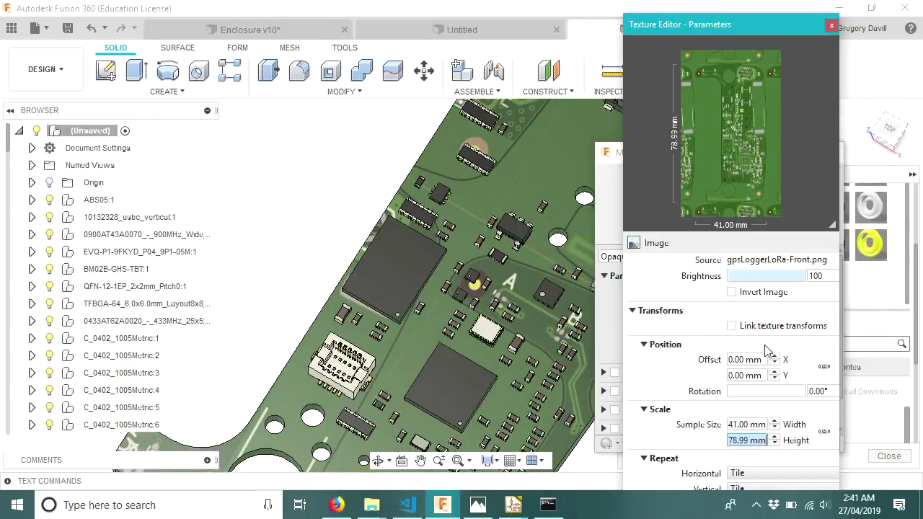
- Set the texture offset to X -23.37 mm and Y -40 mm, checking alignment on the board
click(763, 359)
text(-23)
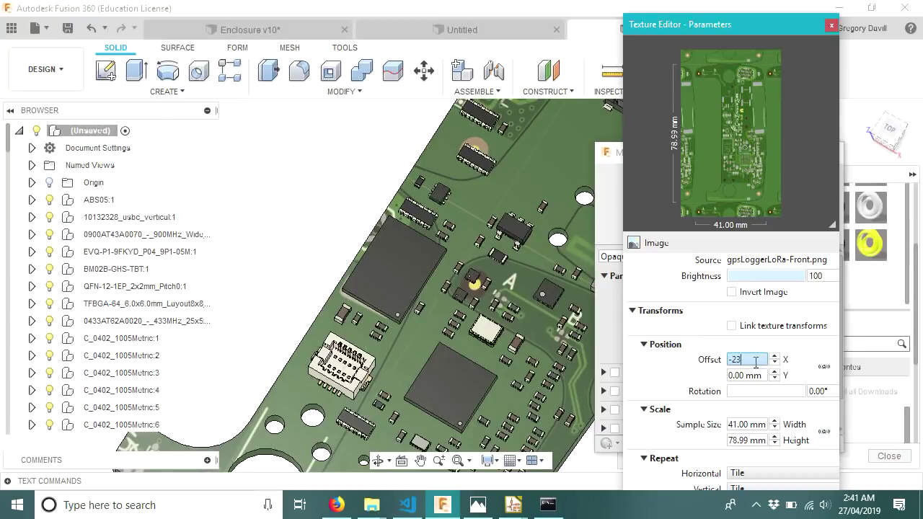
text(.37)
click(754, 374)
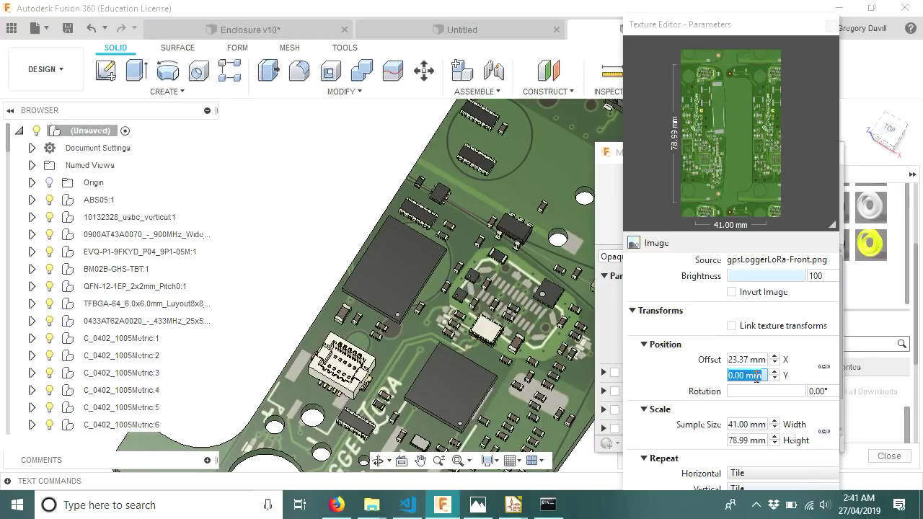
click(755, 376)
text(-40)
key(Return)
click(420, 319)
shift+middle_drag(421, 321, 451, 338)
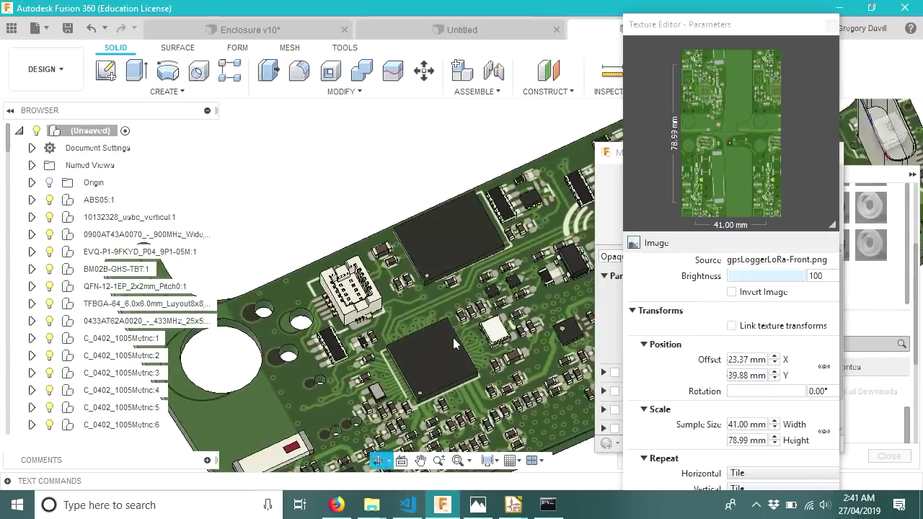
scroll(509, 333, up, 5)
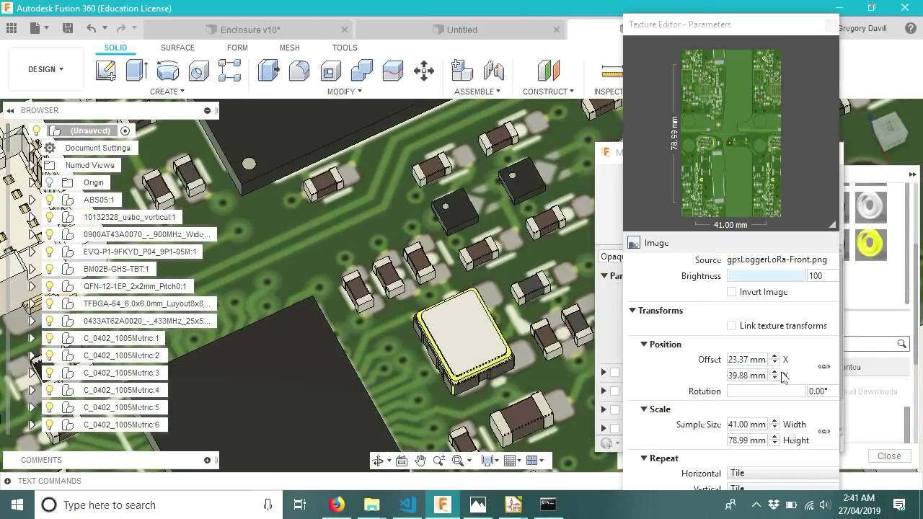
- Fine-tune the vertical offset through 40.21, 40.27 and 40.20, settling on 40.13 mm
click(764, 373)
text(40.21)
key(Return)
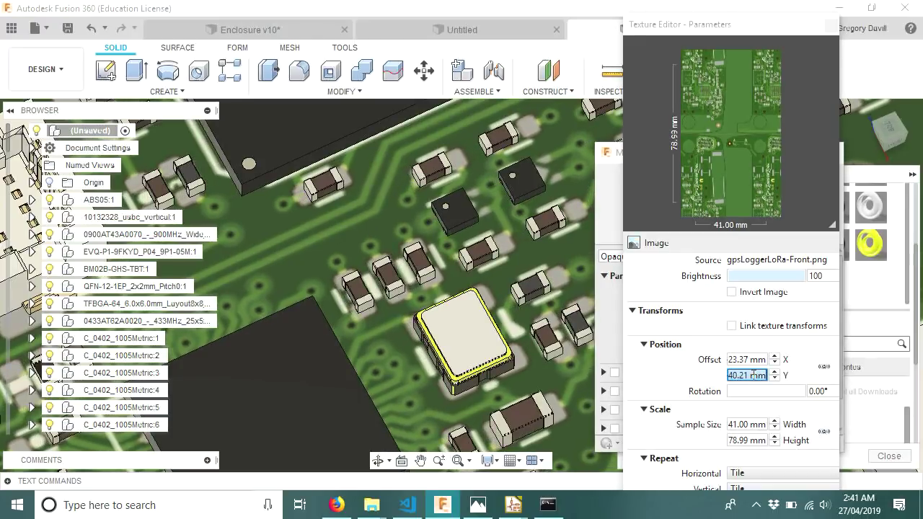
text(40.27)
key(Return)
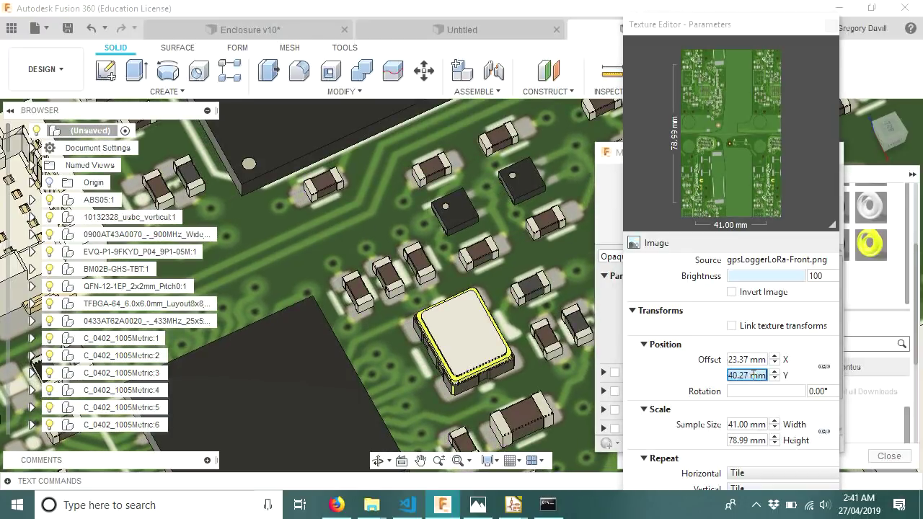
text(40.20)
key(Return)
key(Down)
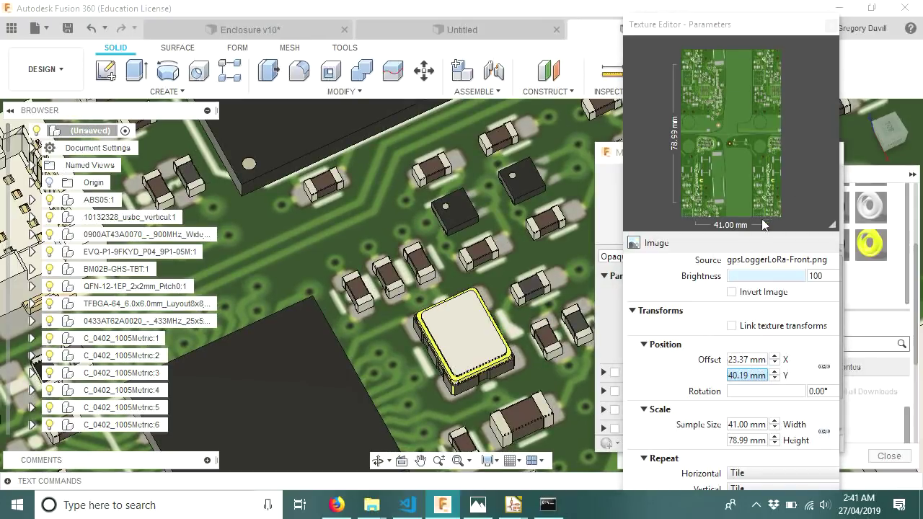
text(40.13)
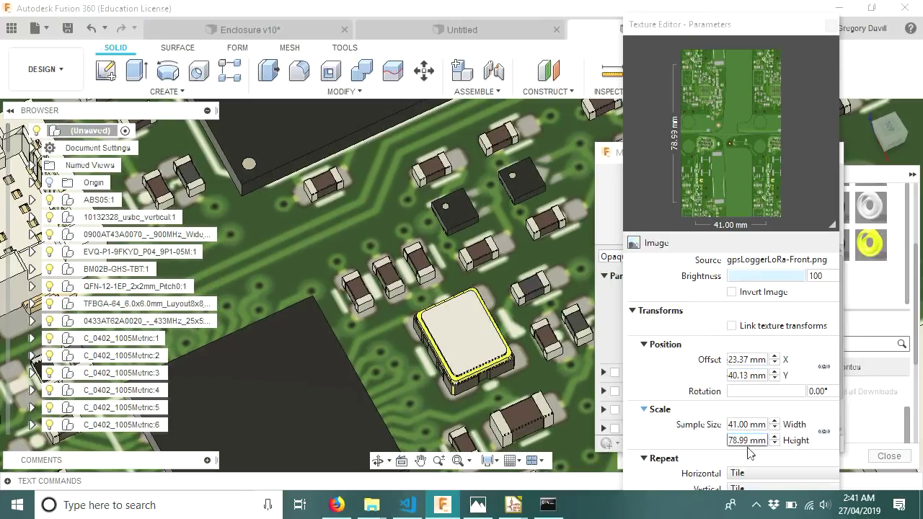
- Trim the texture height to 78.69 mm and close the Texture Editor
click(746, 437)
text(78.79)
key(Return)
text(78.69)
key(Return)
click(788, 33)
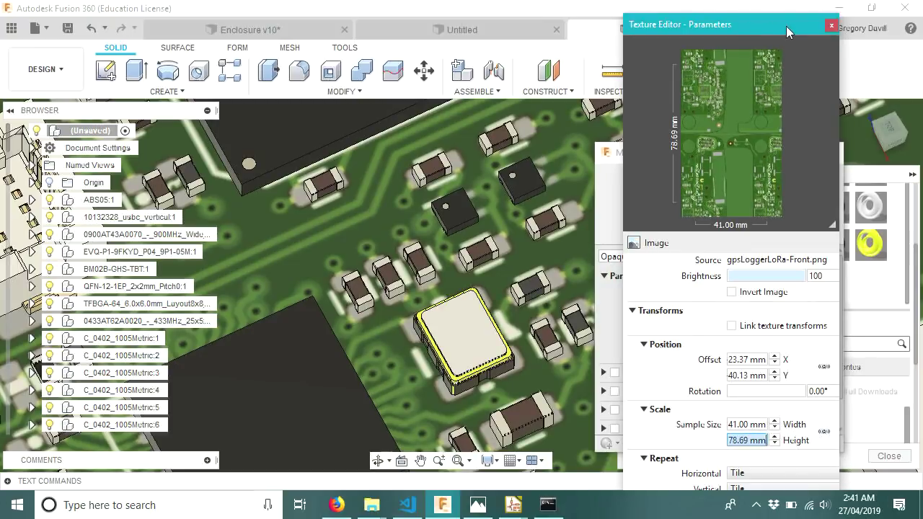
drag(790, 32, 656, 36)
click(687, 29)
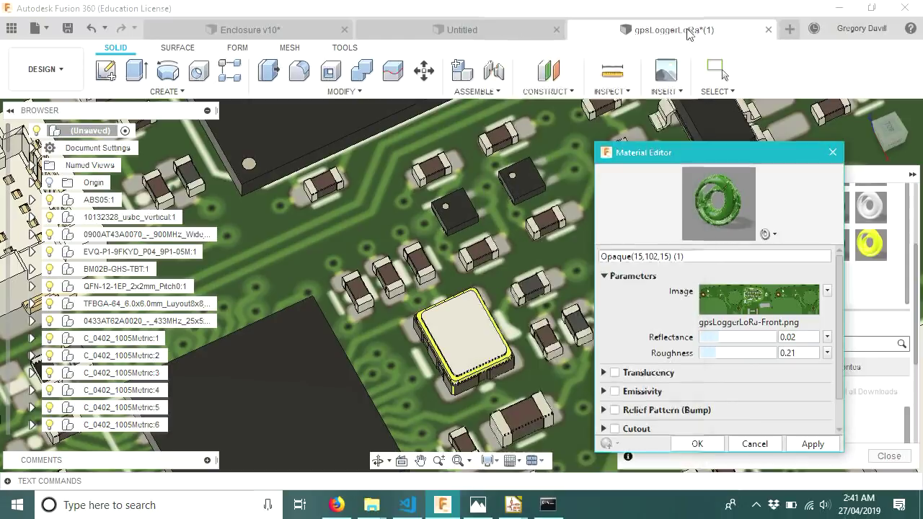
- Apply the textured material to the board and orbit to inspect the result
click(811, 443)
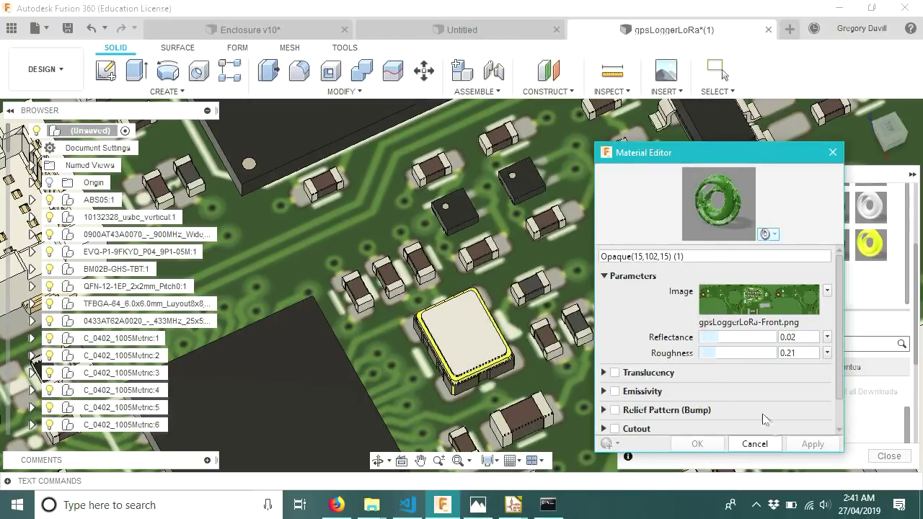
scroll(737, 371, down, 1)
shift+middle_drag(552, 369, 433, 351)
scroll(431, 351, down, 6)
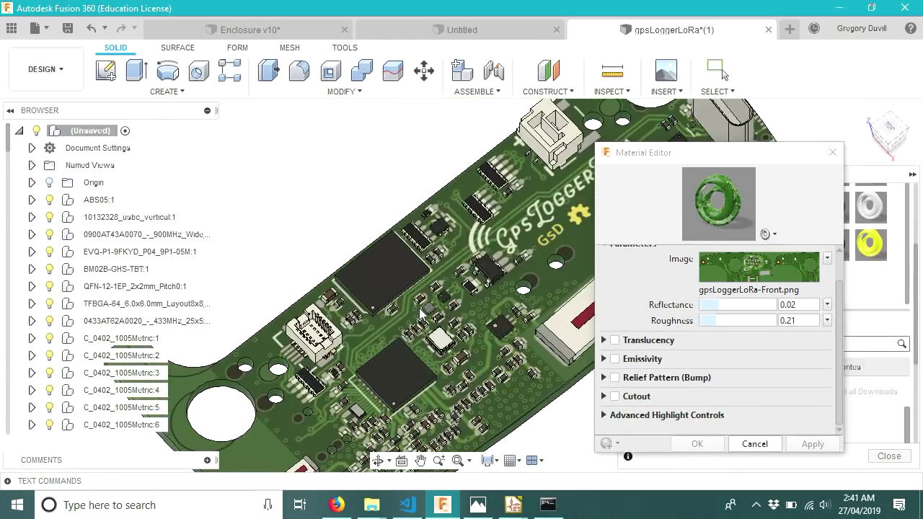
scroll(473, 331, up, 4)
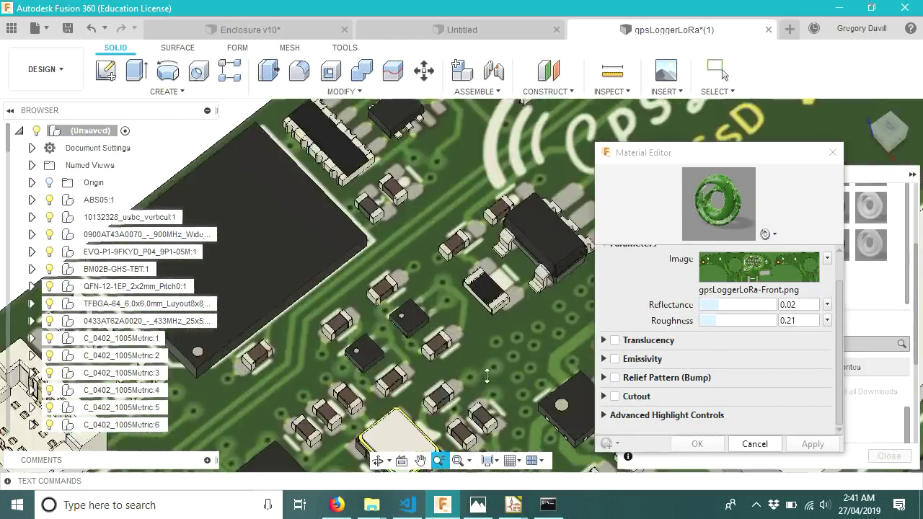
scroll(524, 296, down, 4)
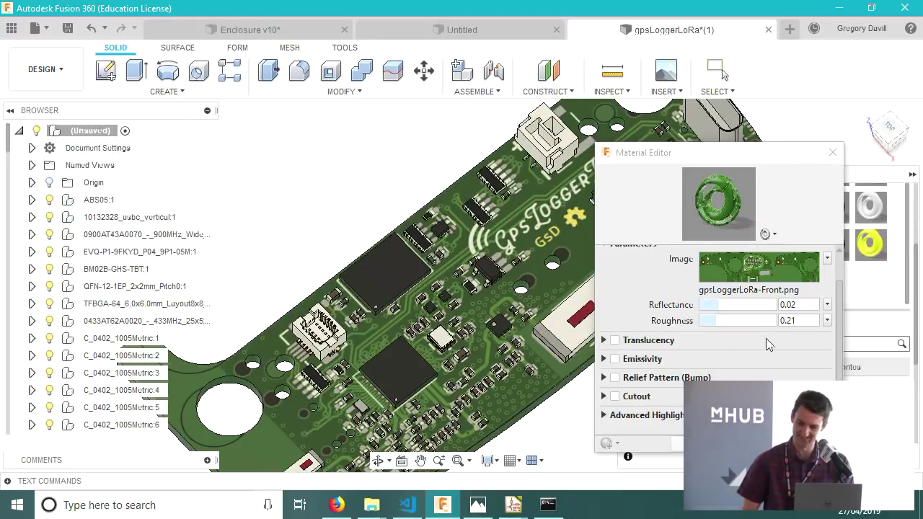
- Reopen the image's texture parameters and select the height value
click(827, 258)
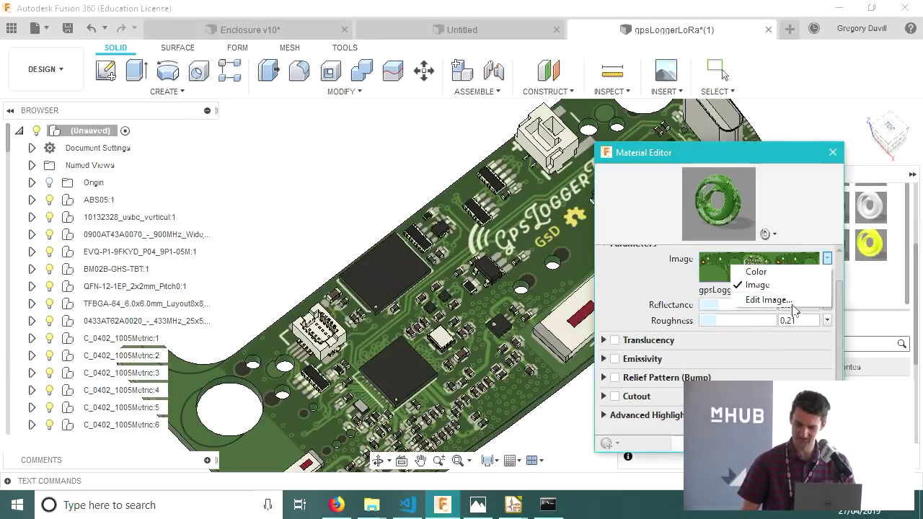
click(768, 298)
double_click(615, 441)
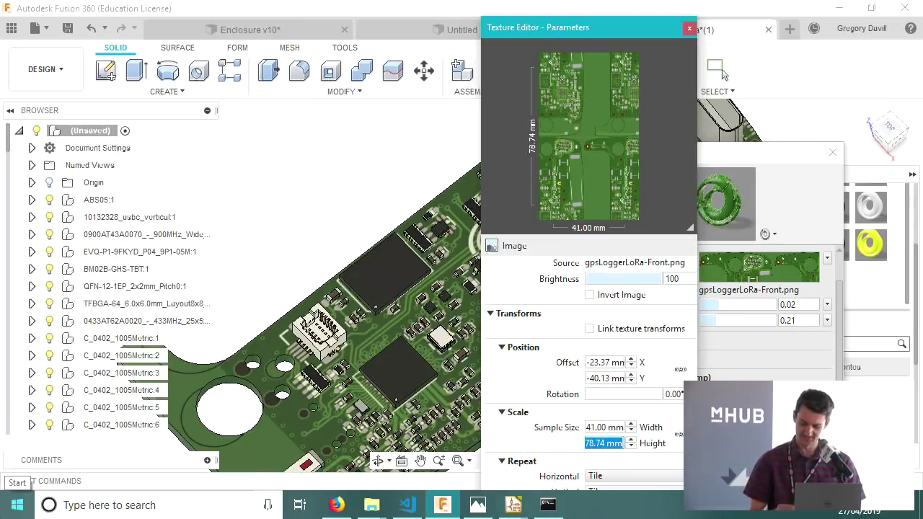
- Set the texture's Sample Size Height to 72.90 mm
click(61, 393)
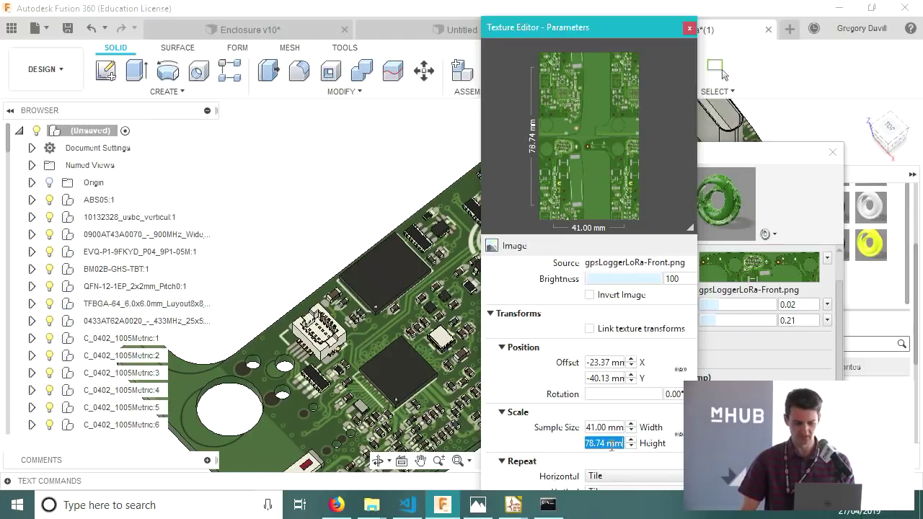
text(7)
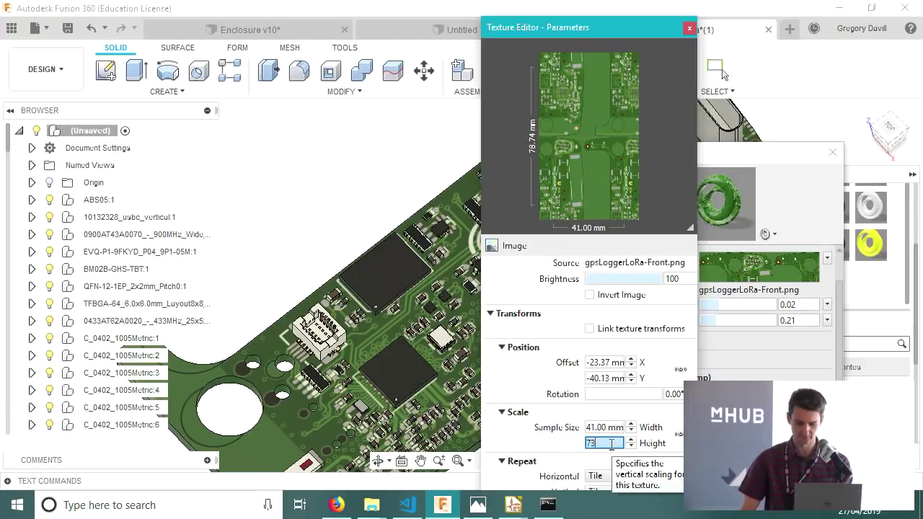
text(3)
key(Return)
- Set the texture offset to X 23.37 mm and Y 37.85 mm, then close the Texture Editor
click(604, 377)
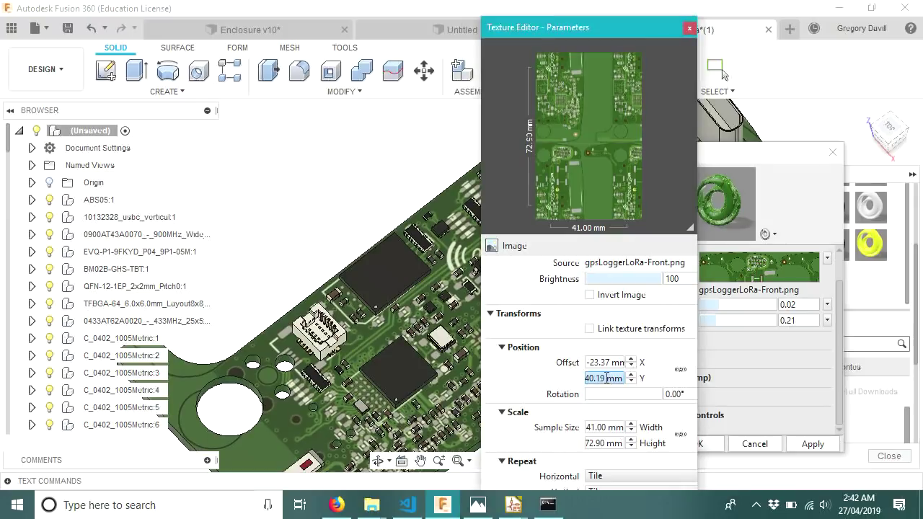
scroll(604, 378, down, 5)
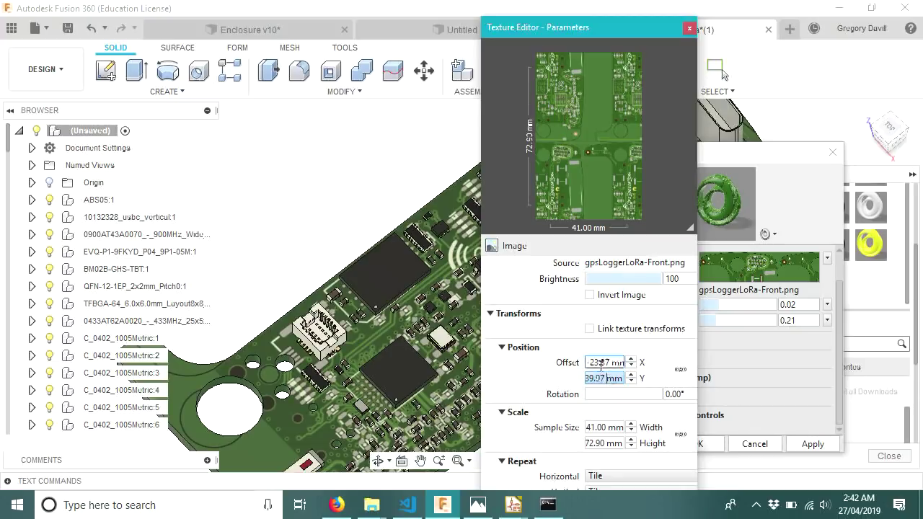
scroll(605, 382, down, 2)
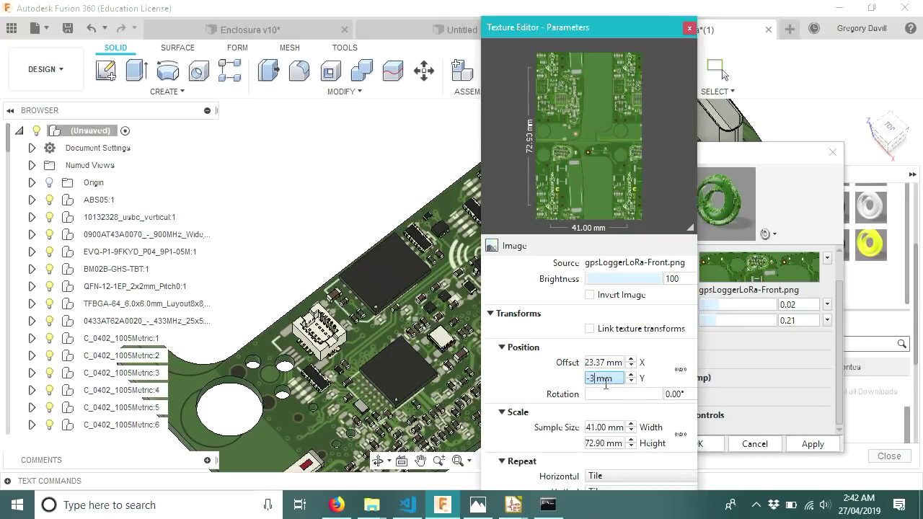
key(Return)
scroll(604, 386, up, 5)
scroll(604, 386, up, 8)
scroll(604, 385, up, 4)
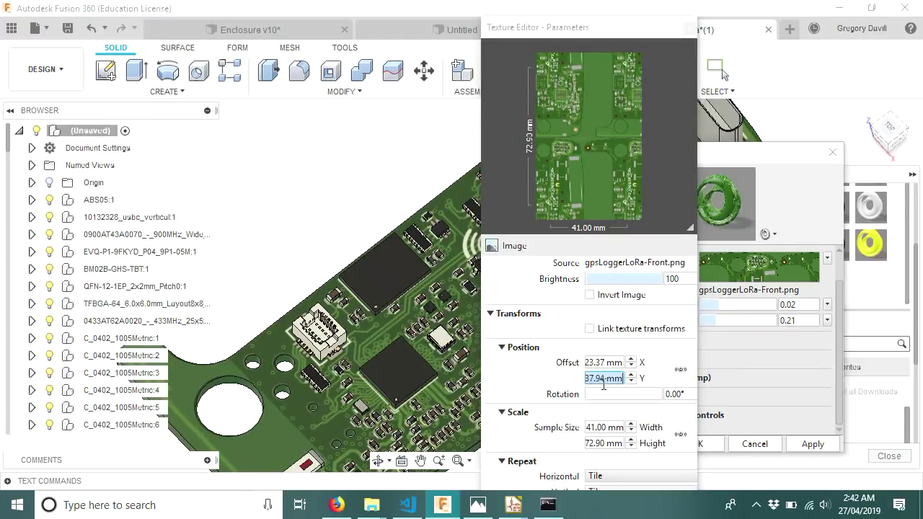
scroll(604, 386, up, 1)
scroll(604, 386, down, 1)
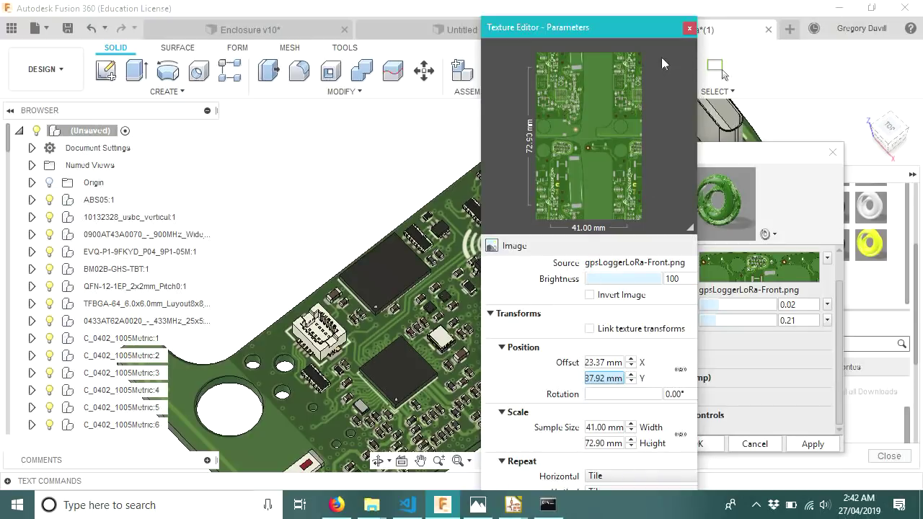
click(689, 30)
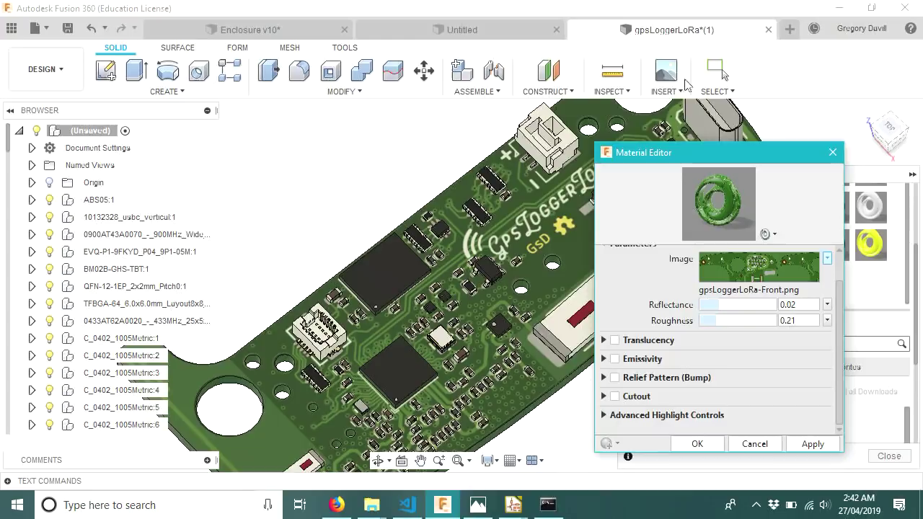
- Apply the textured material to the board and close the Material Editor and Appearance panel
click(787, 444)
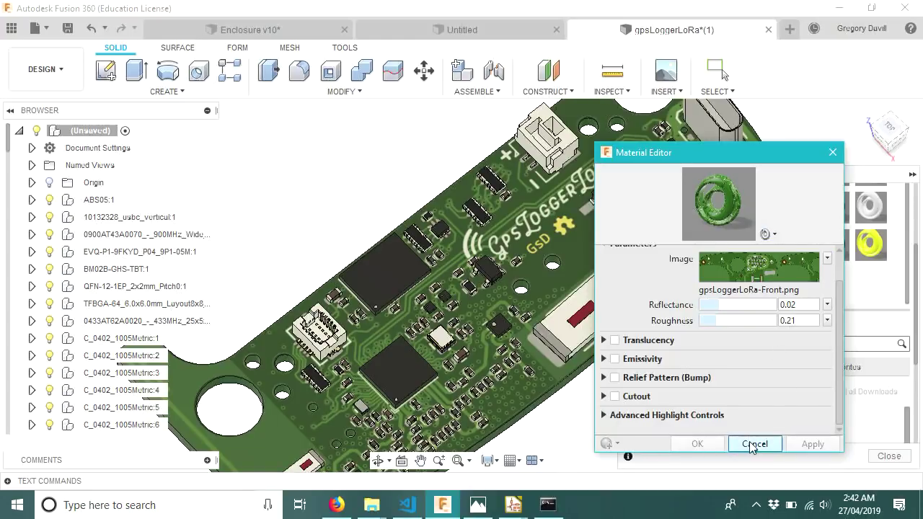
click(832, 152)
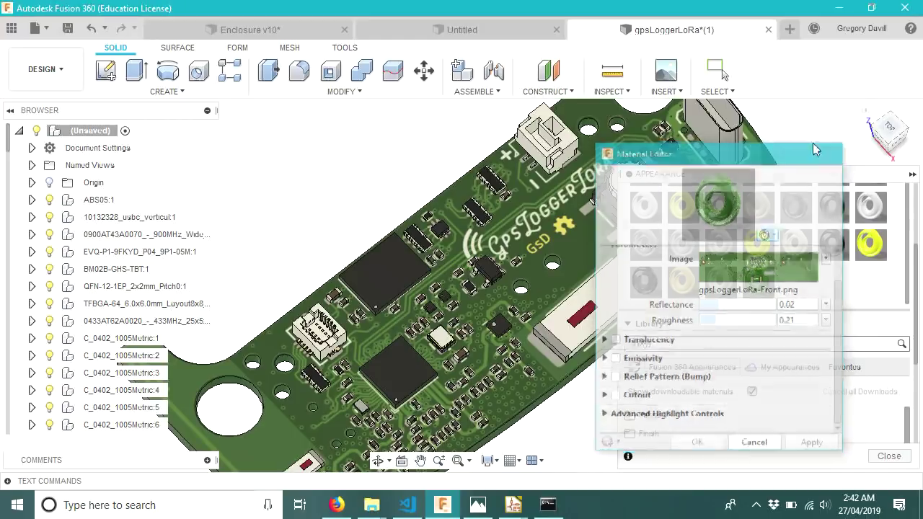
click(665, 91)
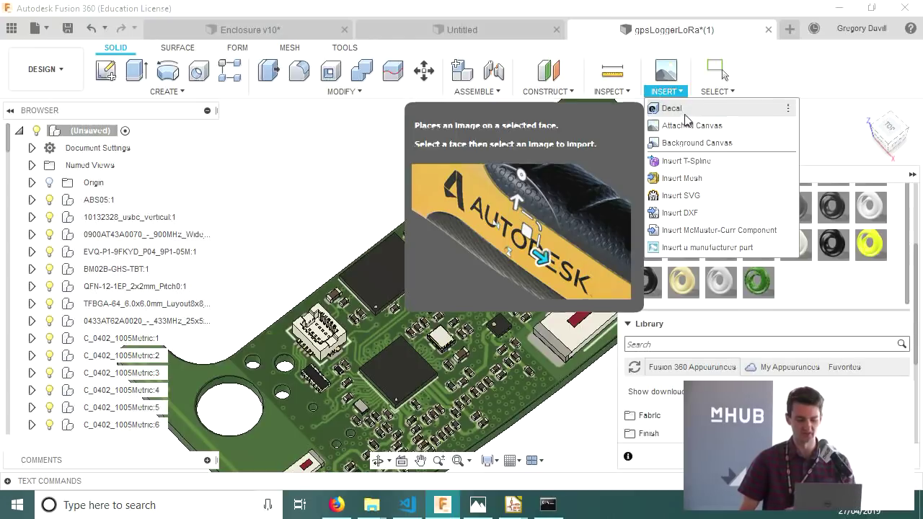
mouse_move(464, 366)
shift+middle_down()
mouse_move(440, 375)
mouse_move(465, 366)
mouse_move(458, 369)
shift+middle_up()
key(Escape)
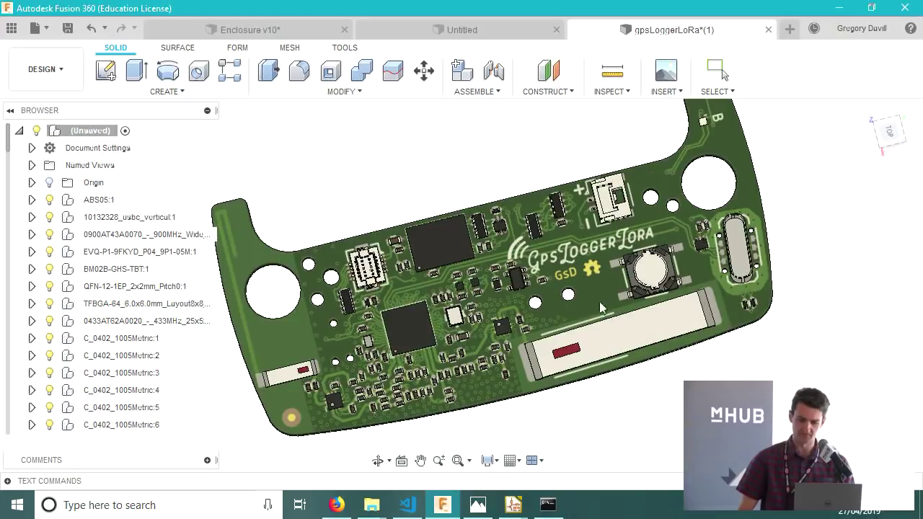
- Orbit the board to an oblique angle showing the whole textured board
mouse_move(530, 297)
shift+middle_down()
mouse_move(714, 69)
mouse_move(612, 216)
mouse_move(521, 296)
shift+middle_up()
key(Escape)
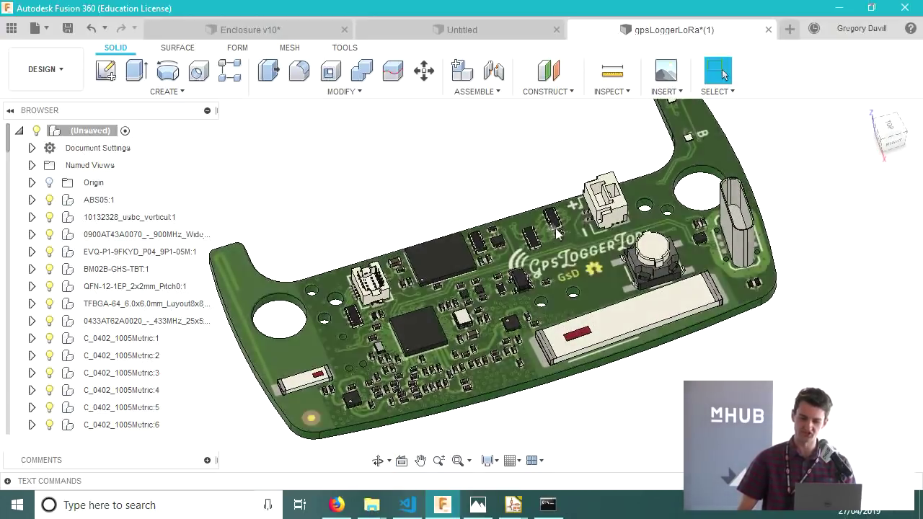
scroll(591, 279, up, 3)
scroll(505, 202, down, 4)
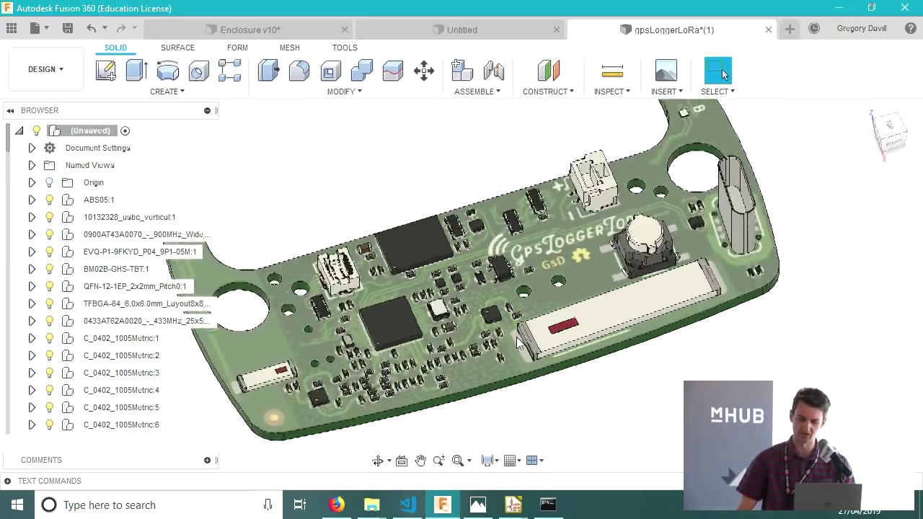
click(67, 65)
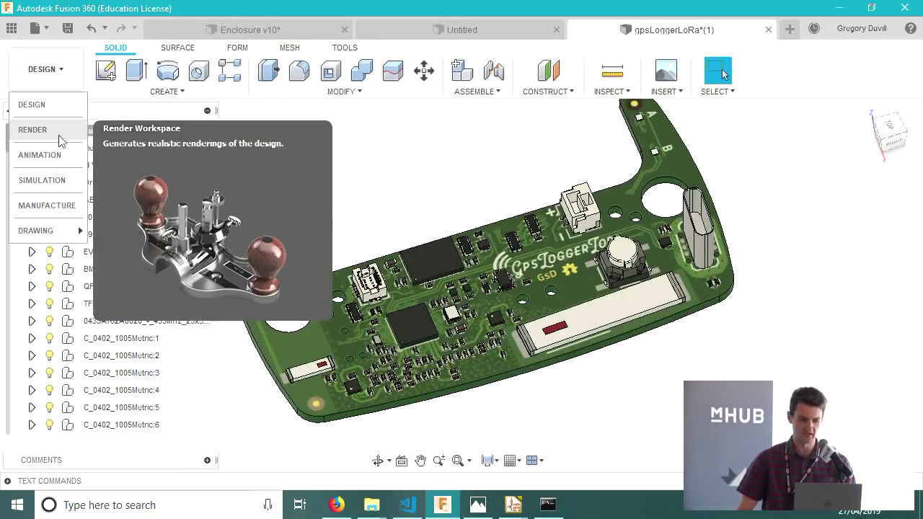
- Switch to the Render workspace, orbit the board, and start an In-Canvas Render
click(32, 130)
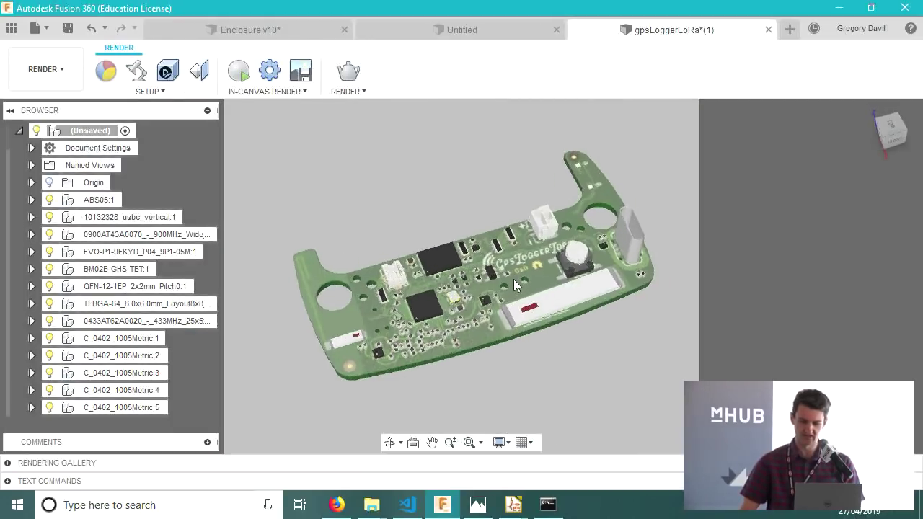
scroll(513, 279, up, 5)
shift+middle_drag(508, 261, 516, 301)
scroll(519, 294, down, 3)
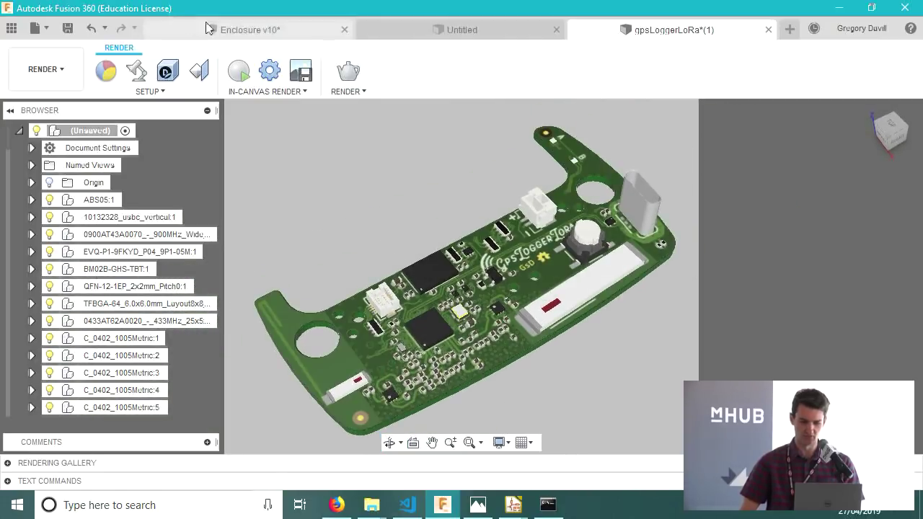
click(240, 72)
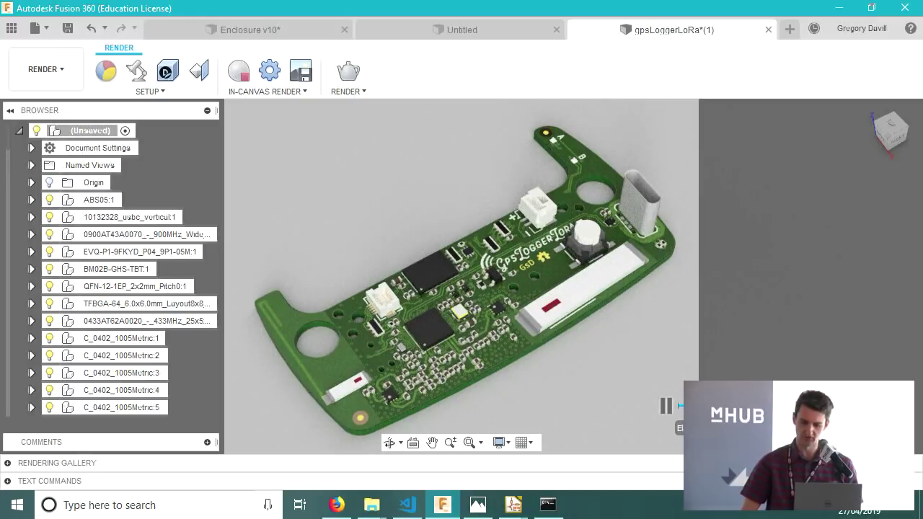
- Launch Blender 2.79, dismiss the splash screen, and delete the default cube
click(27, 501)
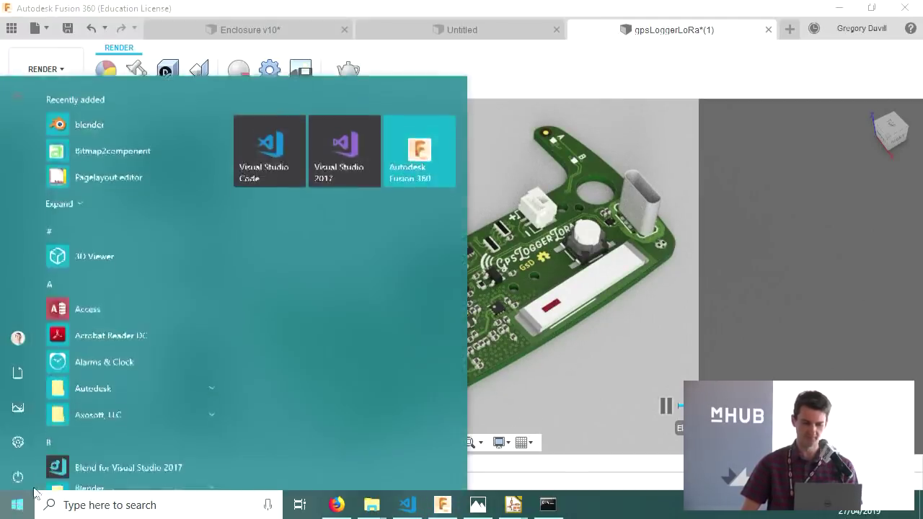
click(145, 114)
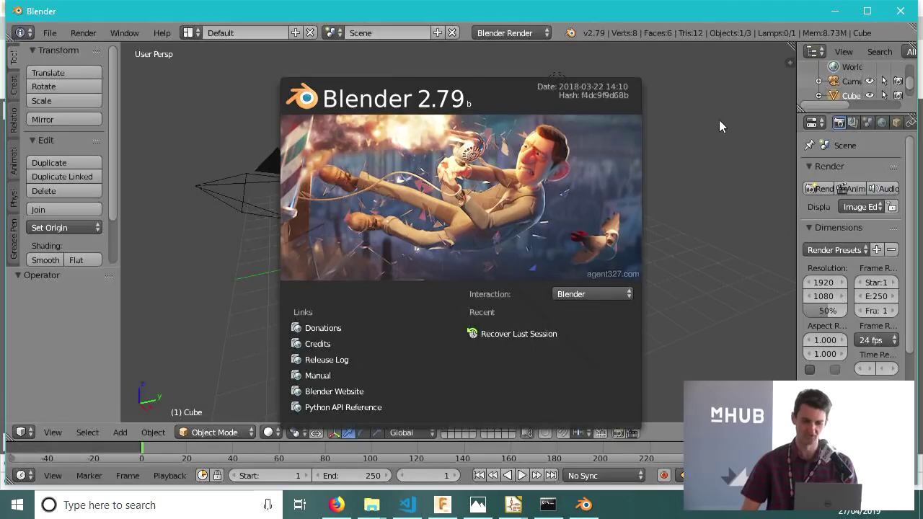
click(242, 224)
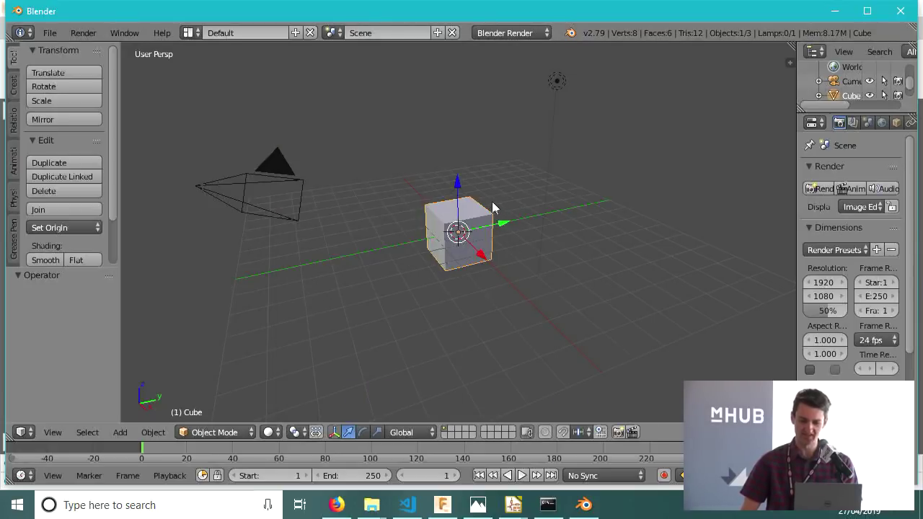
key(x)
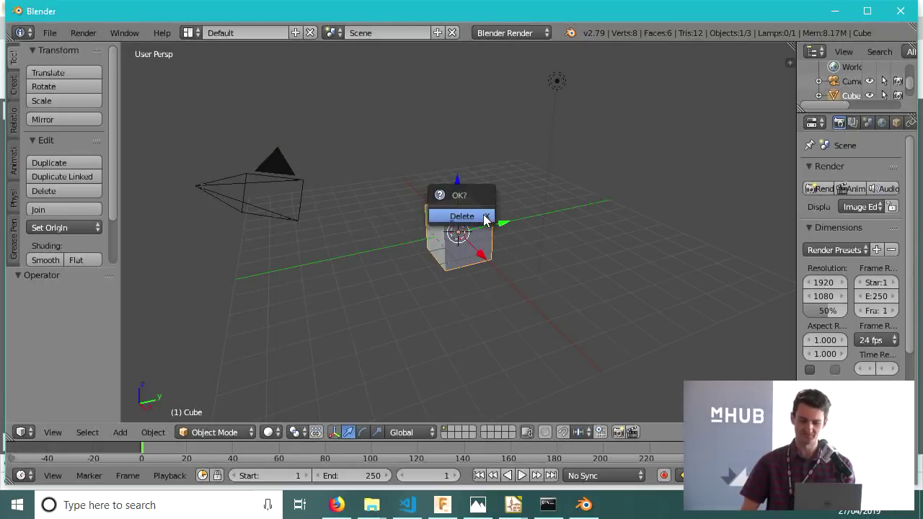
click(483, 218)
middle_drag(494, 248, 507, 264)
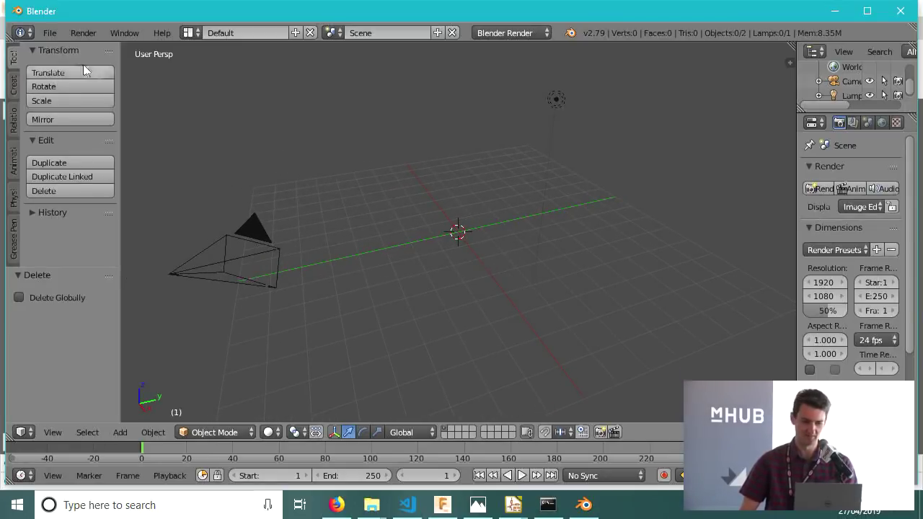
- Hide the tool shelf and start an X3D Extensible 3D import from the File menu
key(t)
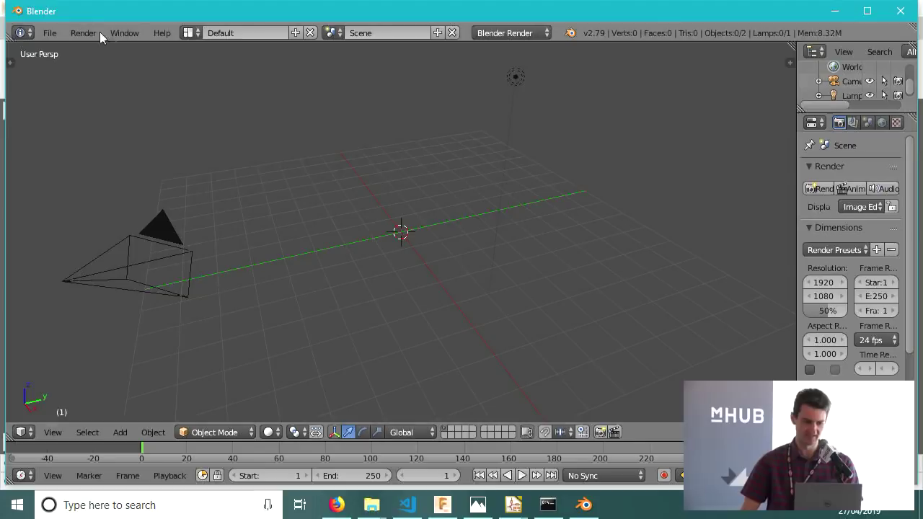
click(45, 33)
mouse_move(126, 306)
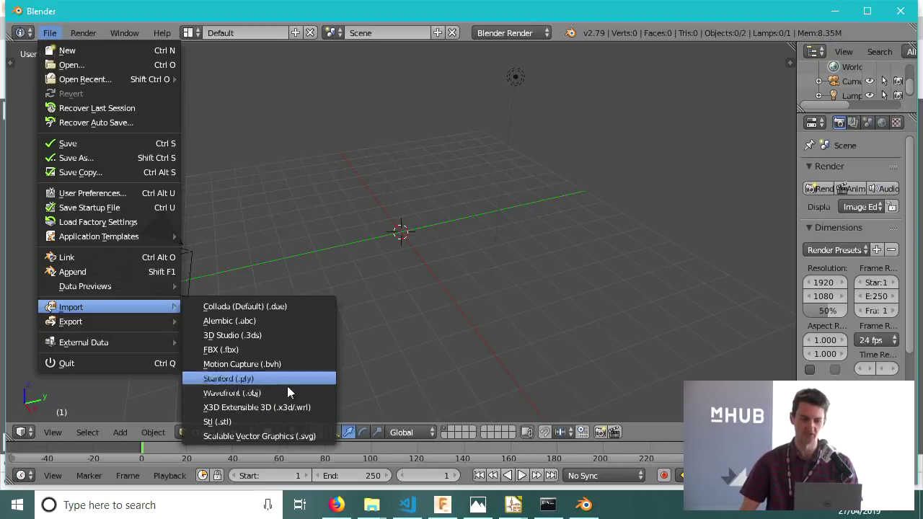
click(304, 407)
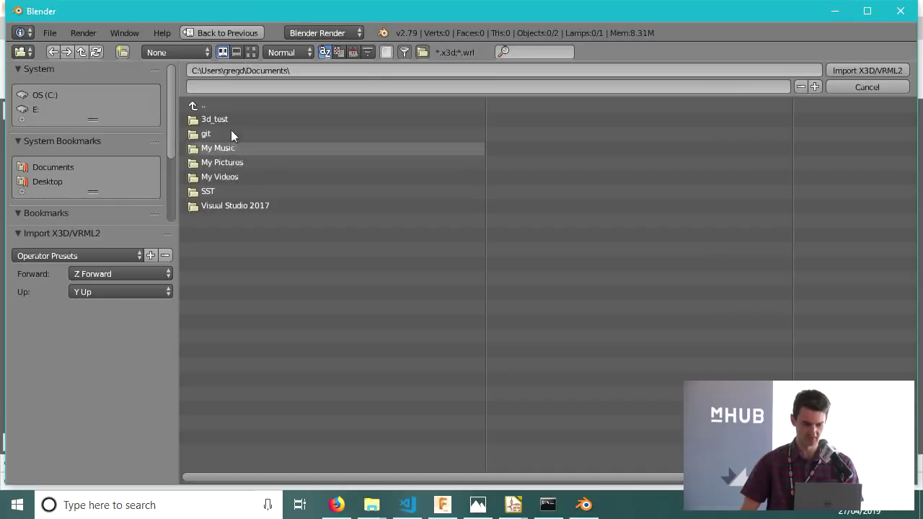
- Browse to Desktop > KiCon > gpsLoggerLora > hardware > v0.1a in the import browser
click(47, 181)
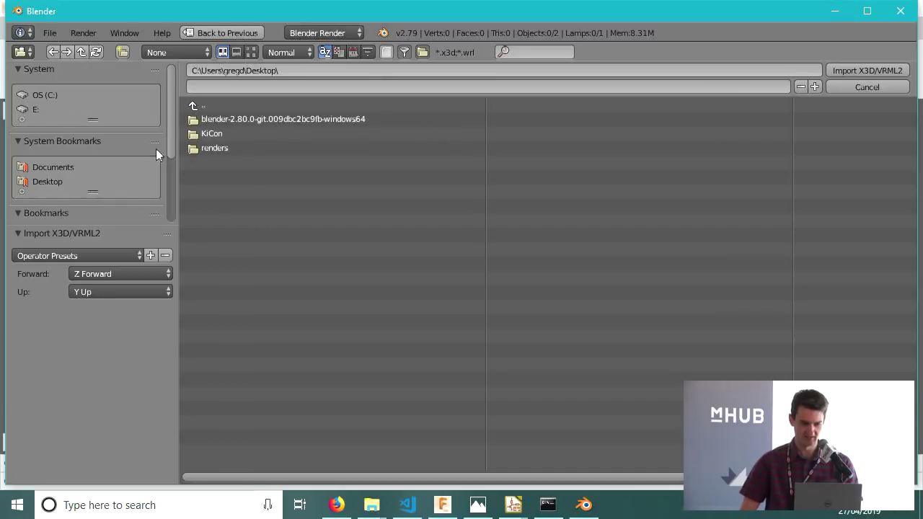
click(221, 134)
click(228, 134)
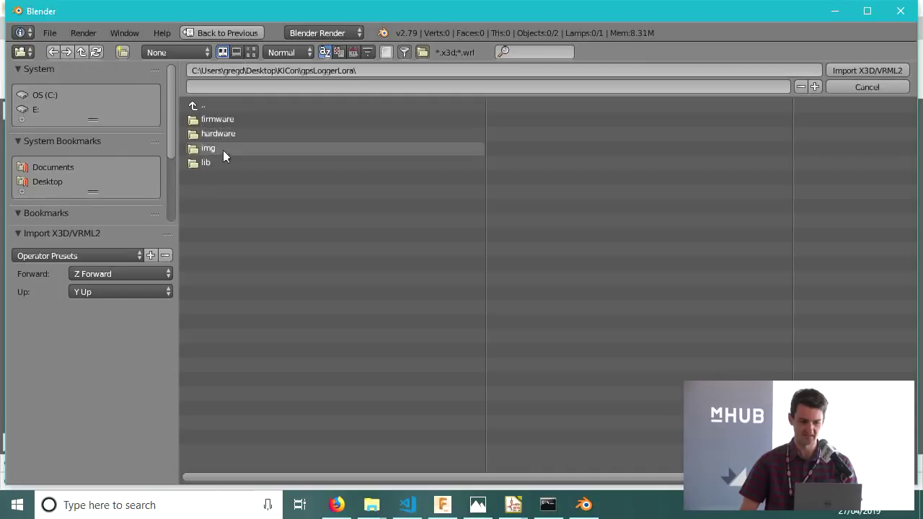
click(234, 133)
click(230, 148)
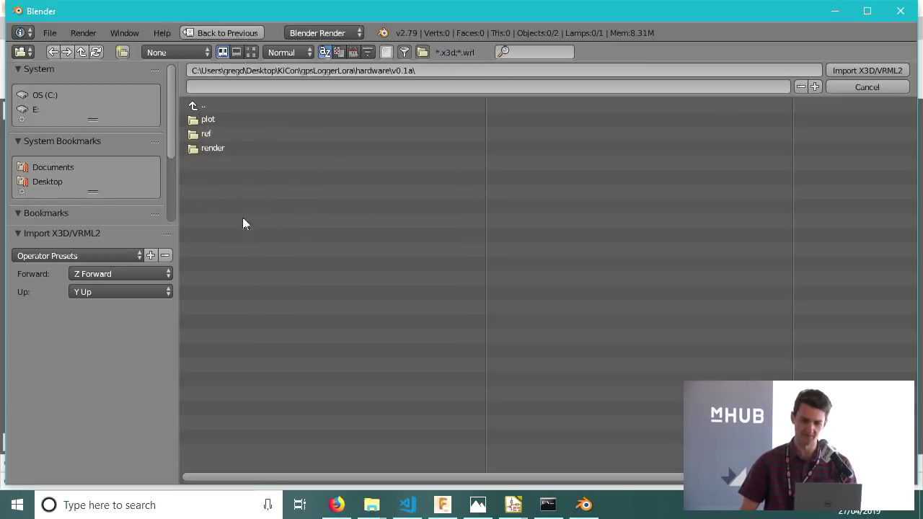
click(51, 33)
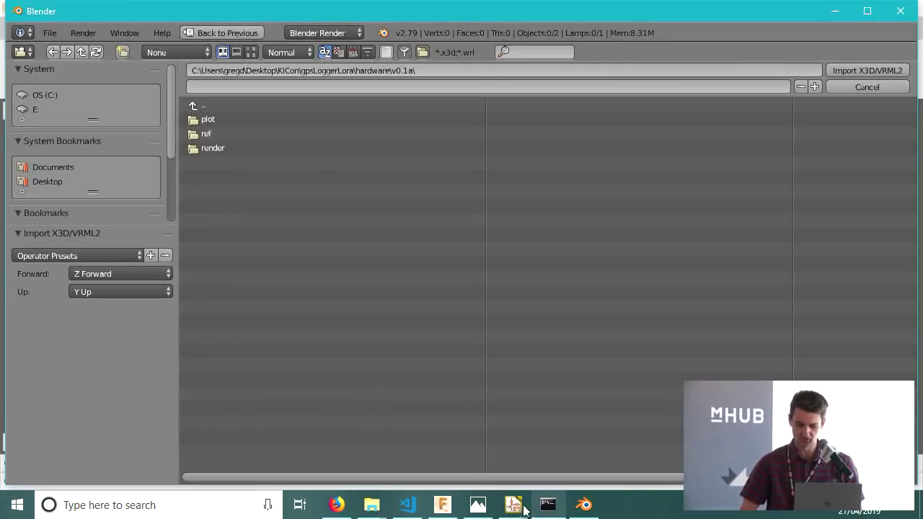
- Export the Pcbnew board as VRML in meter units with Plain PCB enabled
mouse_move(519, 507)
click(474, 452)
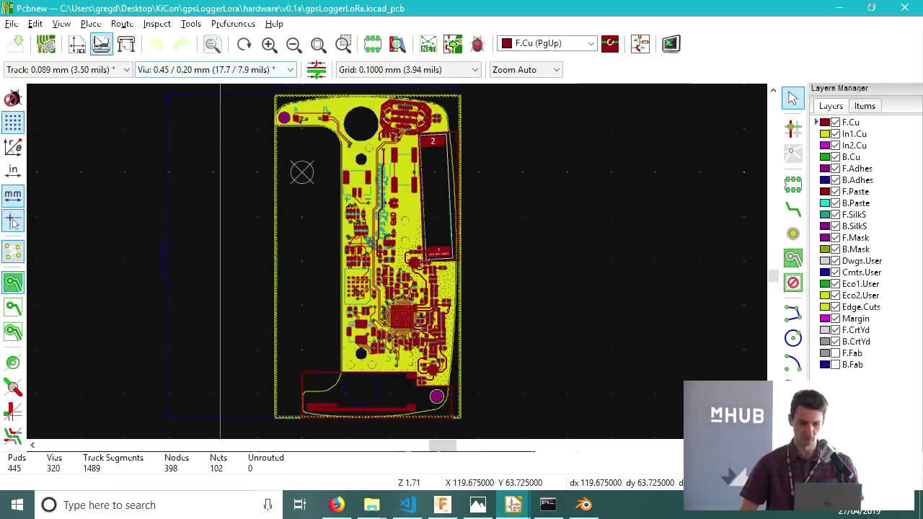
click(34, 24)
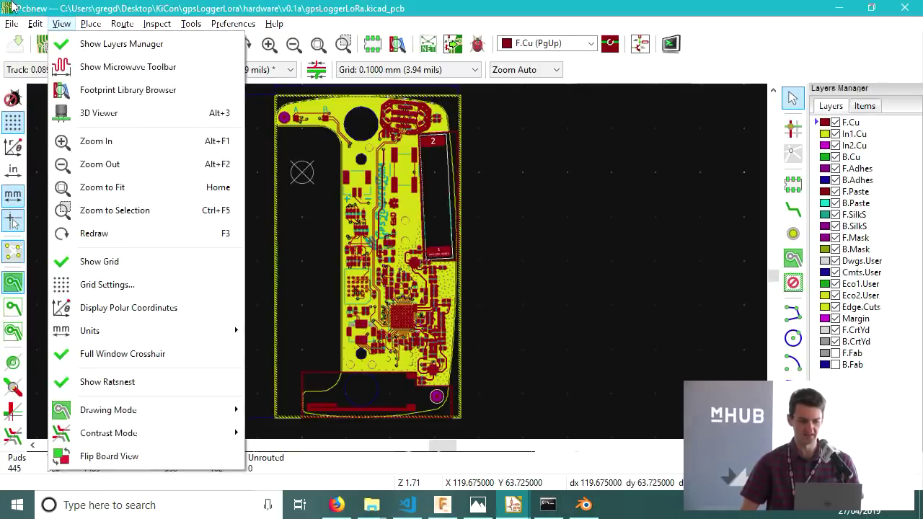
mouse_move(165, 168)
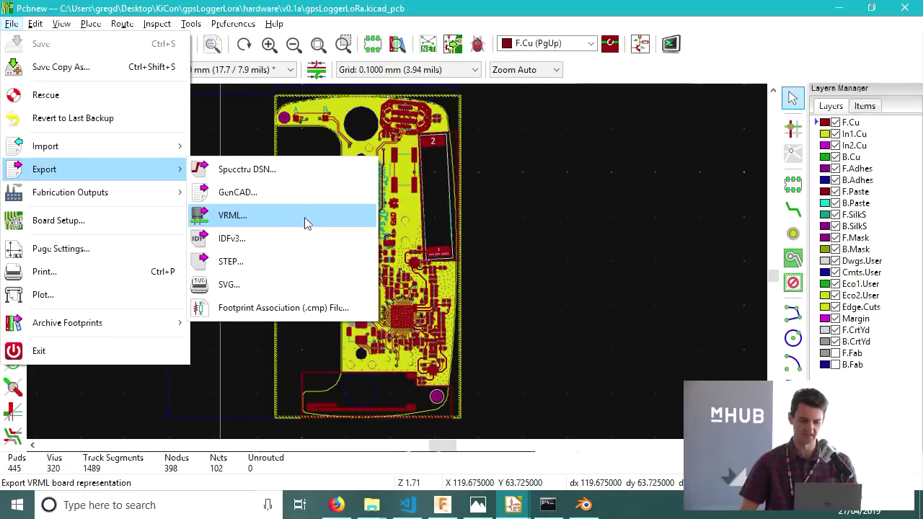
click(271, 219)
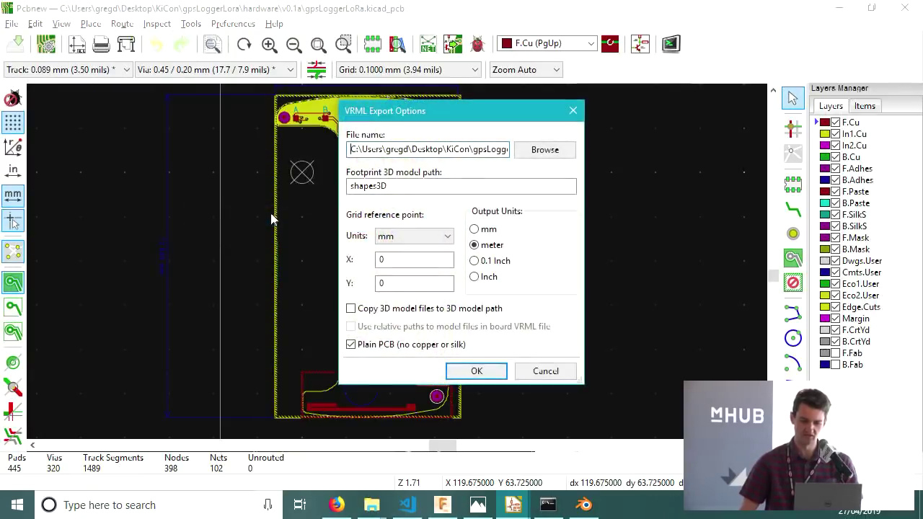
click(477, 371)
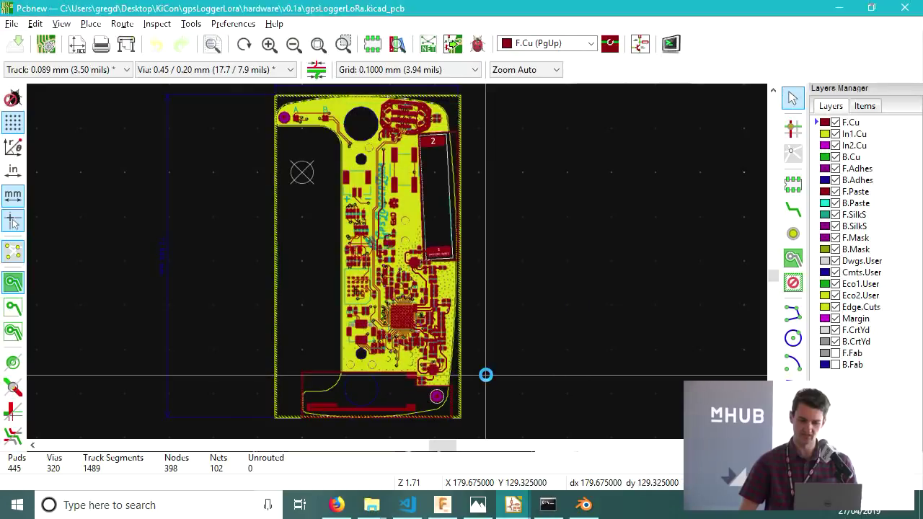
click(584, 505)
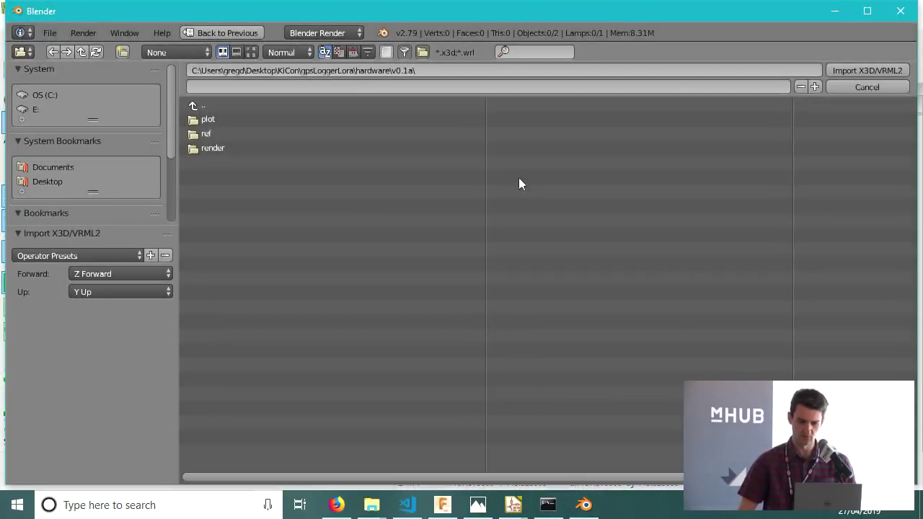
- Refresh the v0.1a folder and import gpsLoggerLoRa.wrl
click(96, 52)
click(255, 166)
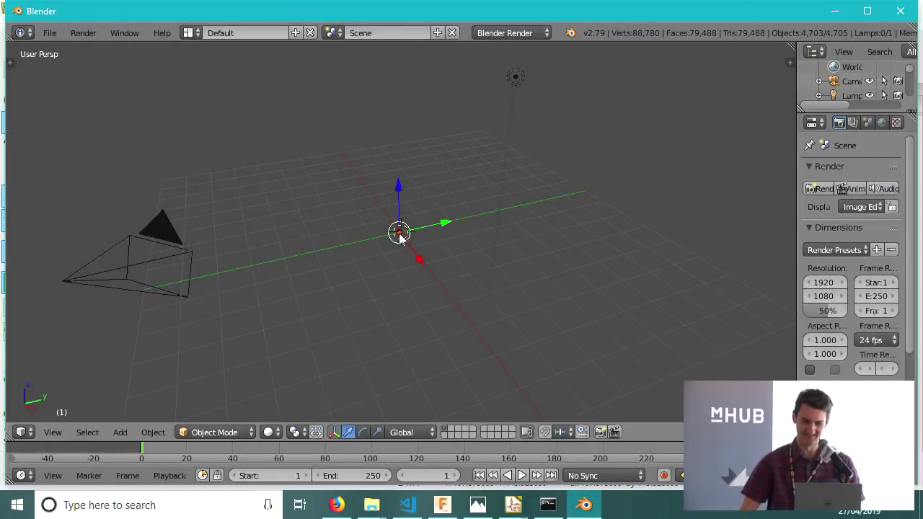
scroll(400, 238, up, 10)
scroll(387, 243, down, 6)
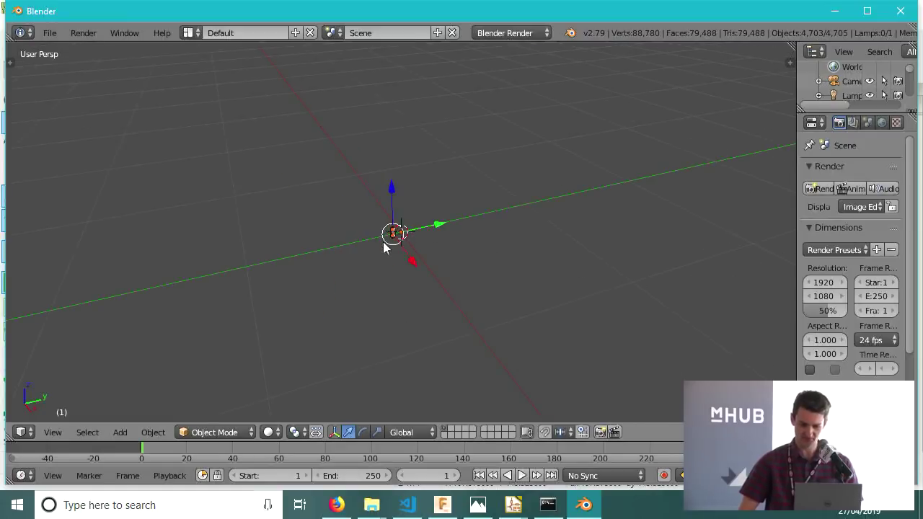
scroll(390, 245, down, 5)
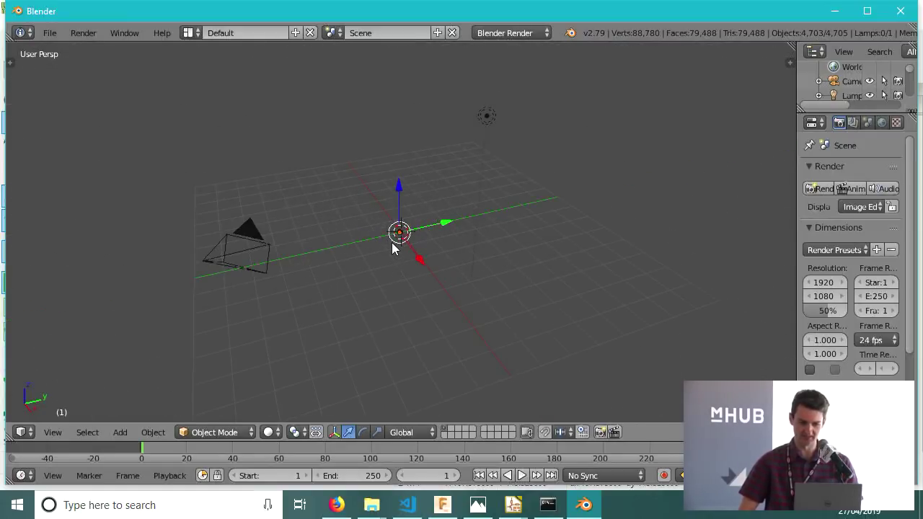
scroll(393, 247, up, 2)
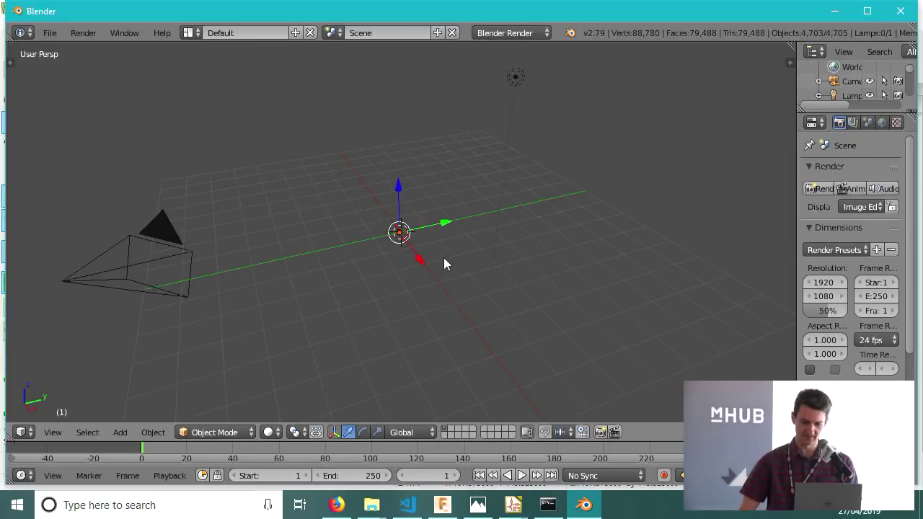
- Scale the imported board up roughly 55.3 times, checking it from the front view
key(KP_1)
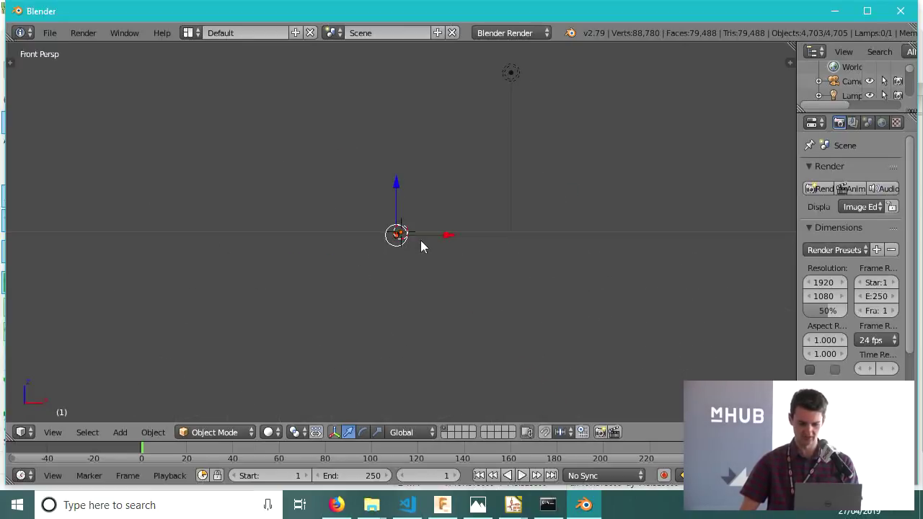
middle_drag(433, 245, 331, 301)
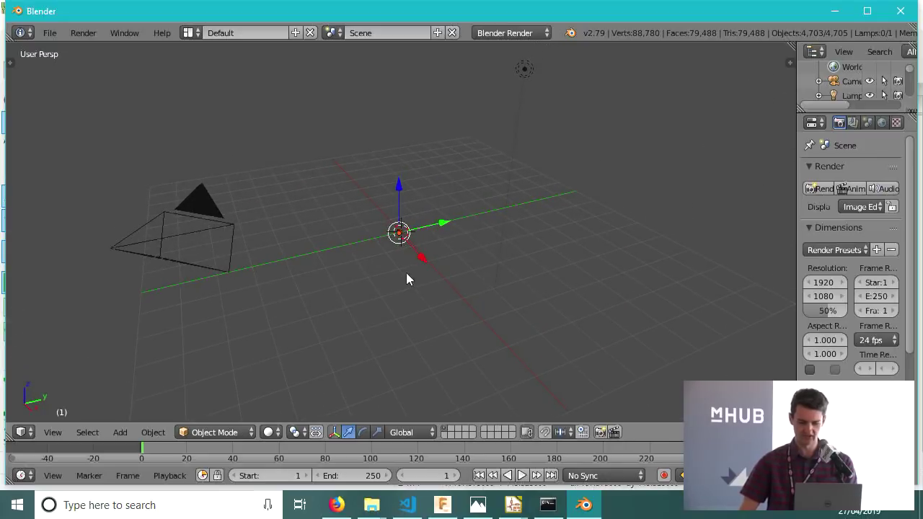
key(s)
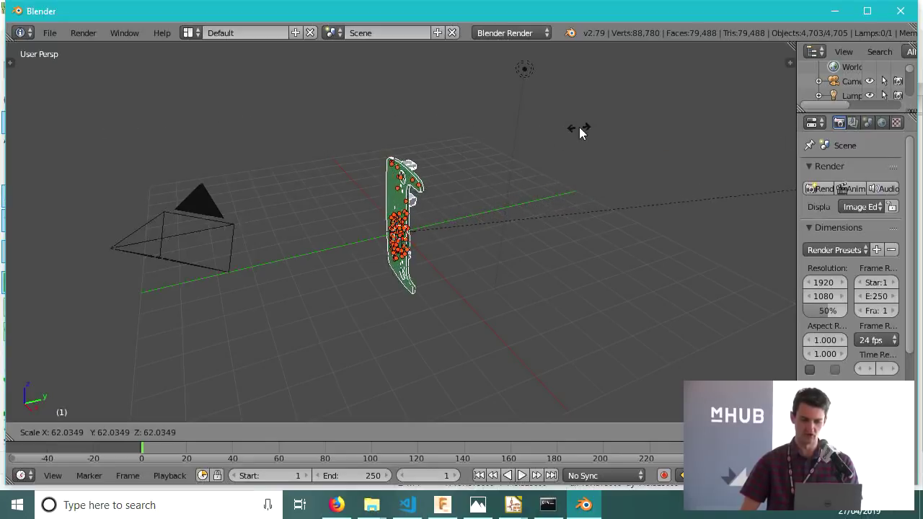
click(502, 175)
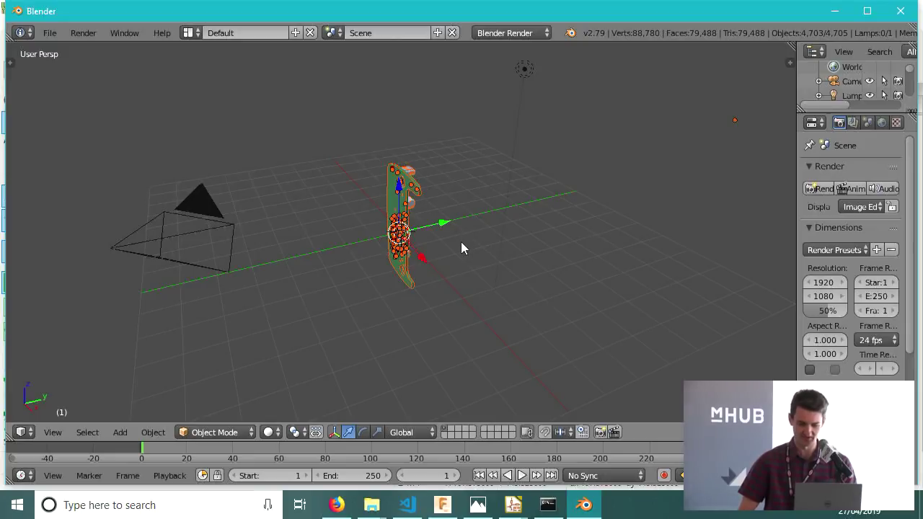
- Rotate the board 90° about X plus a small X correction, then view through the camera
key(r)
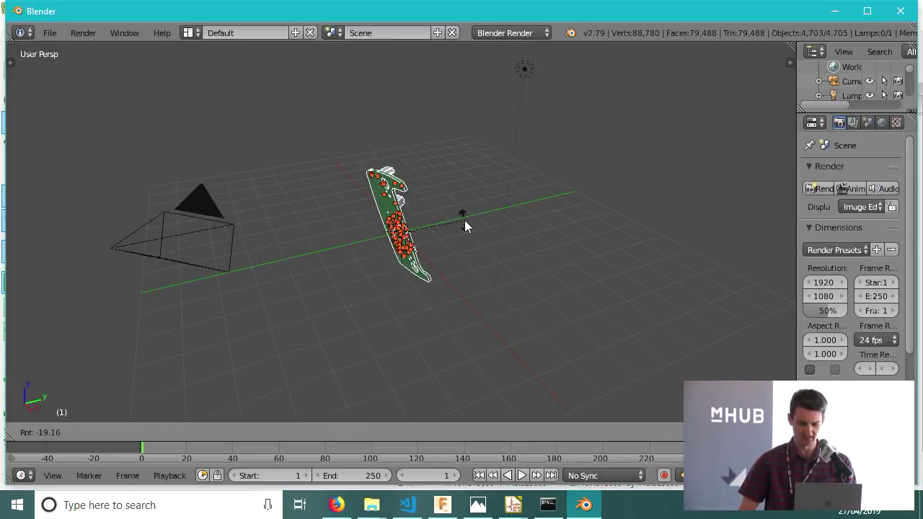
key(x)
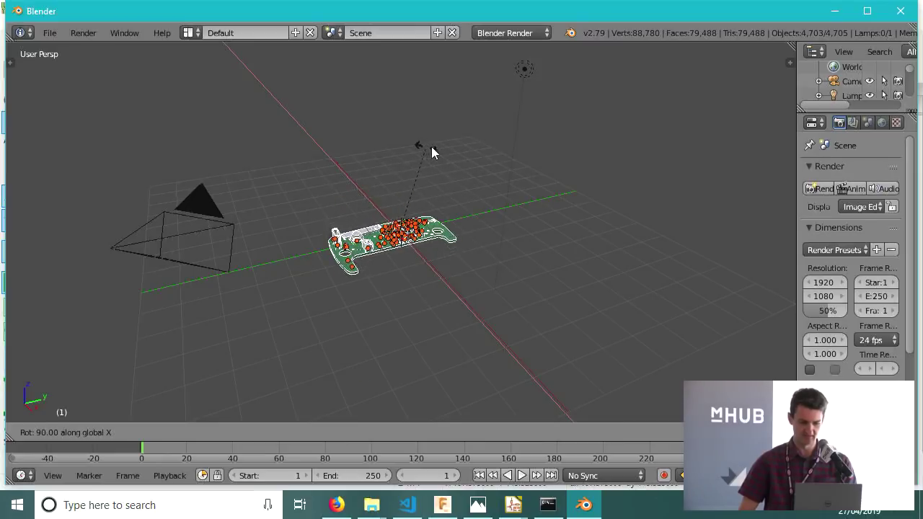
click(432, 152)
key(r)
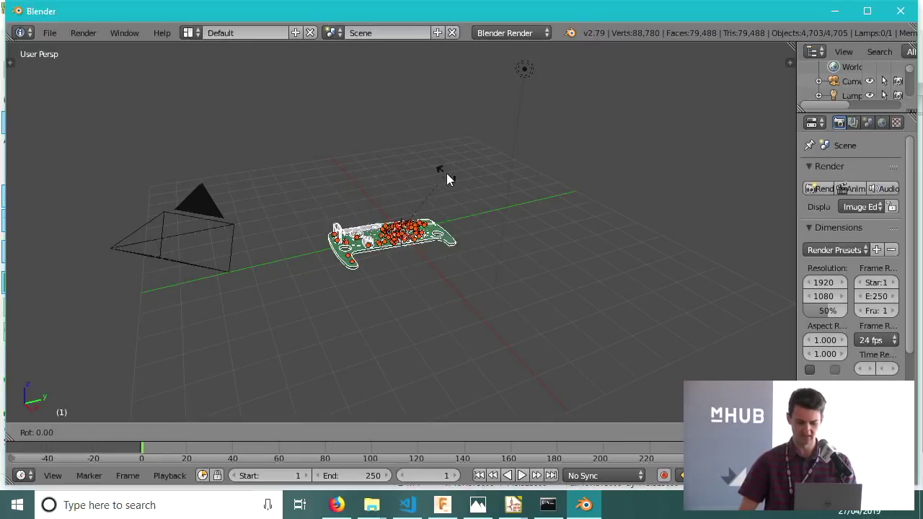
key(x)
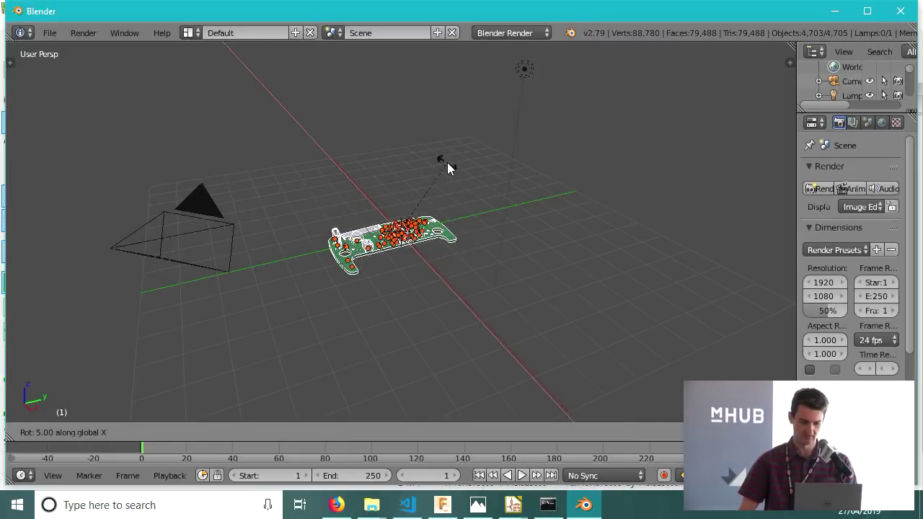
click(447, 162)
key(KP_0)
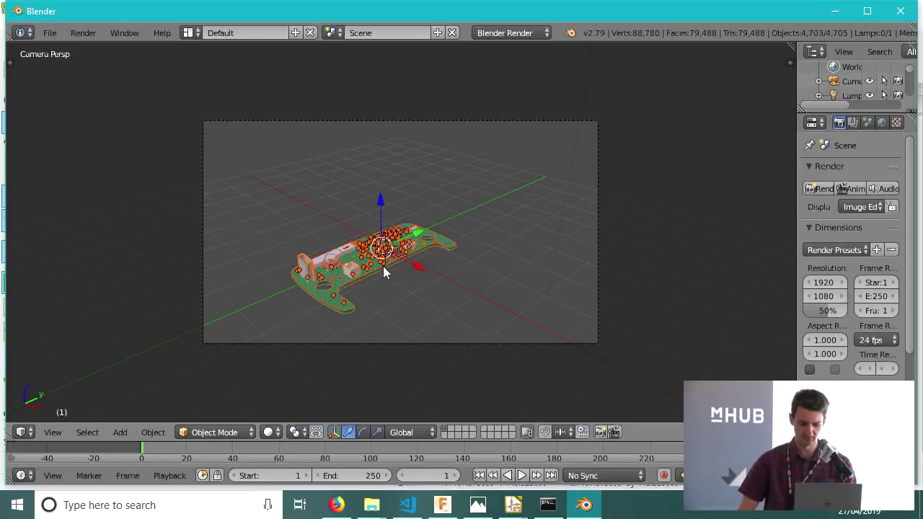
- Deselect all, select the Camera in the outliner, and reposition it in camera view
key(a)
key(KP_0)
key(m)
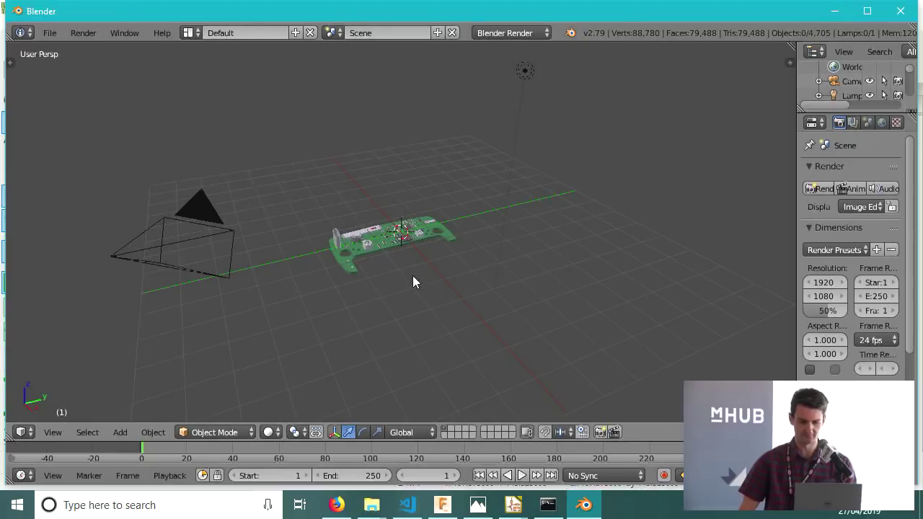
key(KP_0)
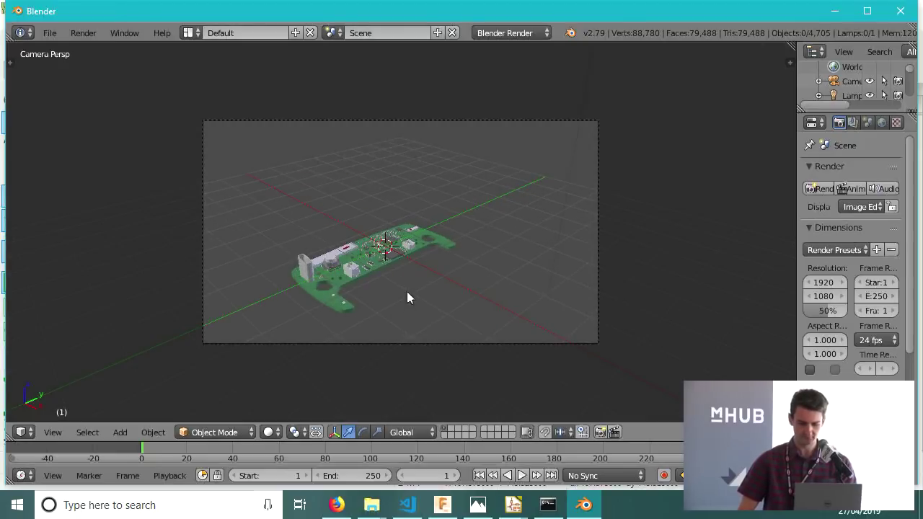
click(853, 81)
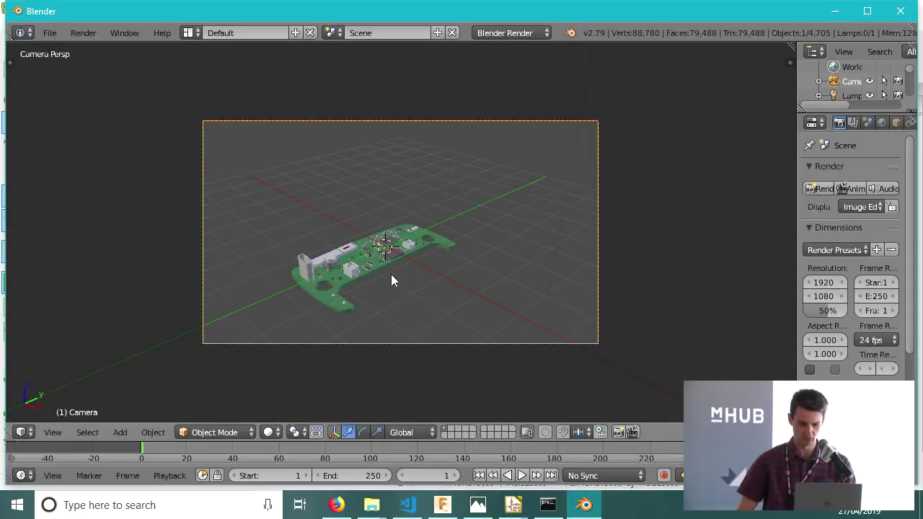
key(g)
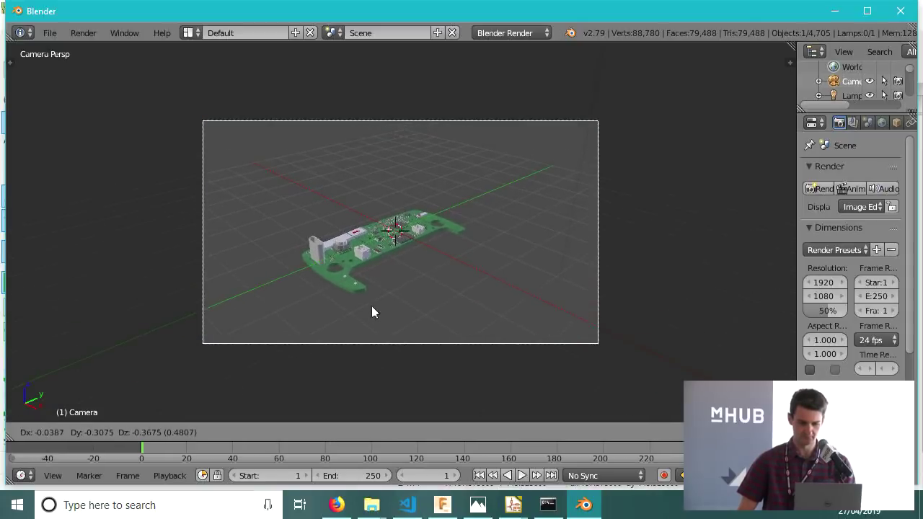
click(371, 315)
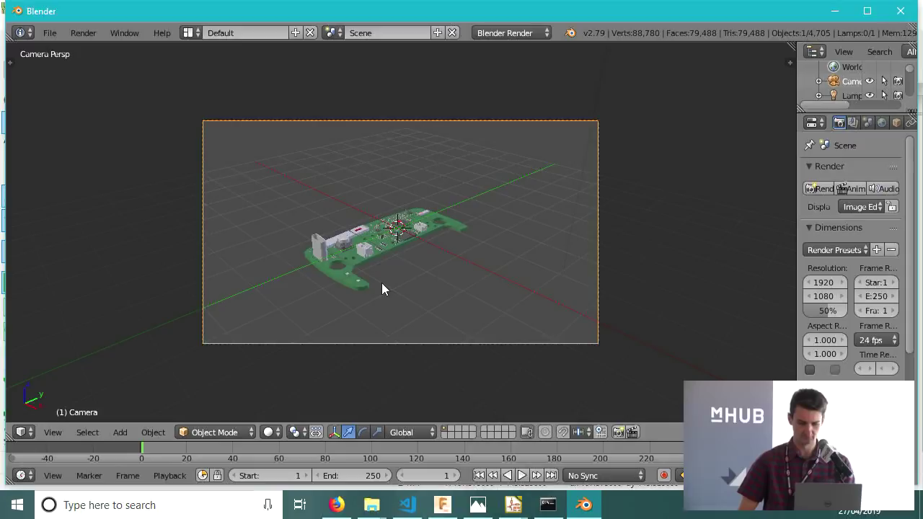
- Dolly the camera along Z closer to the board and orbit to inspect it
key(g)
key(z)
key(z)
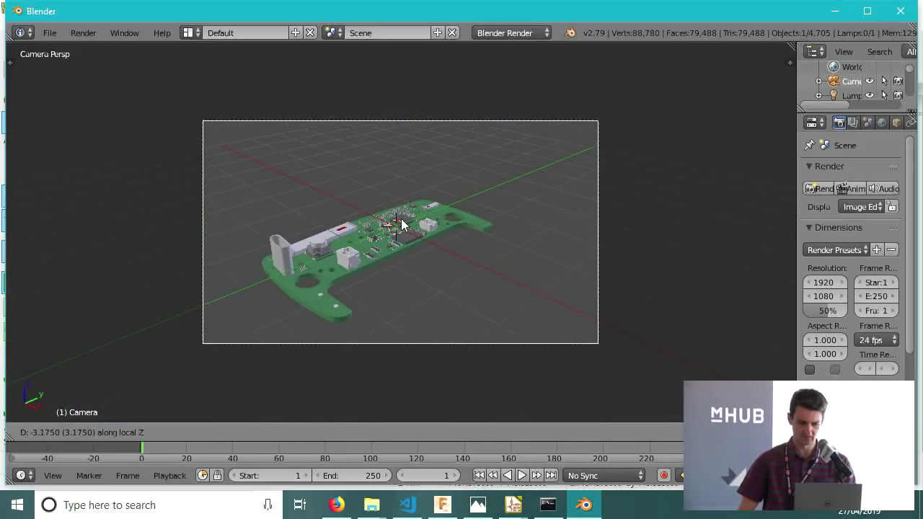
click(428, 319)
middle_drag(412, 287, 491, 426)
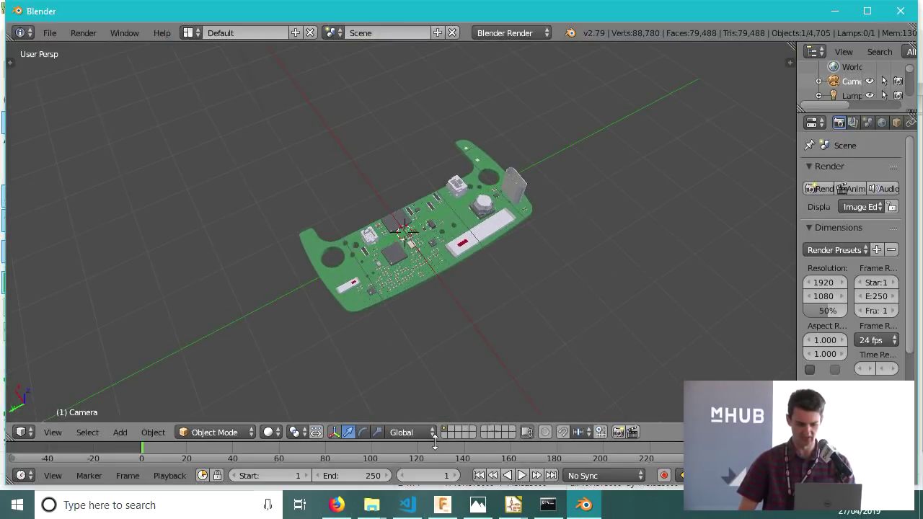
click(442, 505)
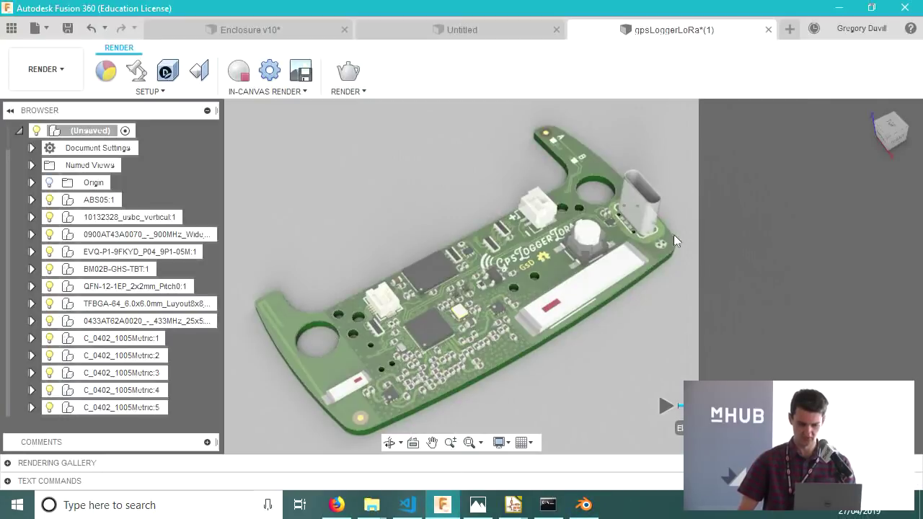
- Minimise Fusion 360 and zoom the Blender view in on the flat board
click(849, 7)
middle_drag(436, 251, 435, 242)
scroll(455, 204, up, 2)
scroll(455, 204, up, 2)
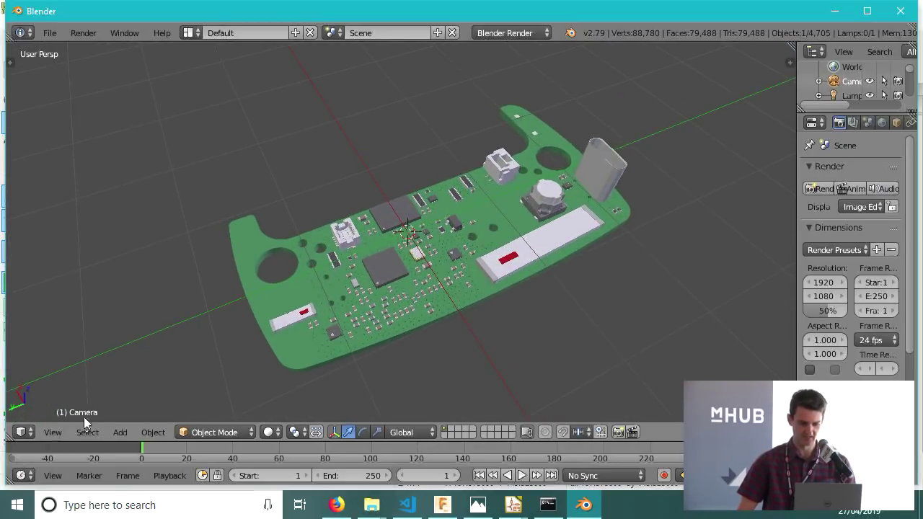
- Align the active camera to the current viewport view
click(49, 432)
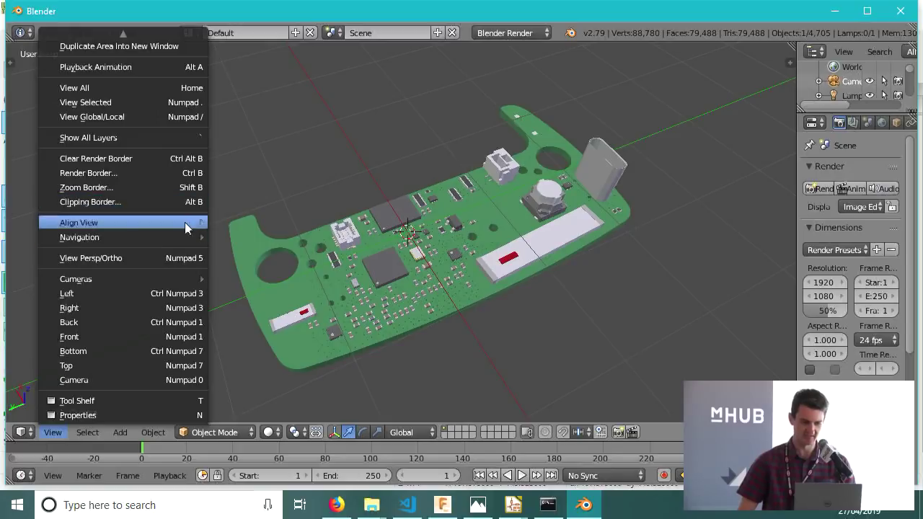
mouse_move(186, 225)
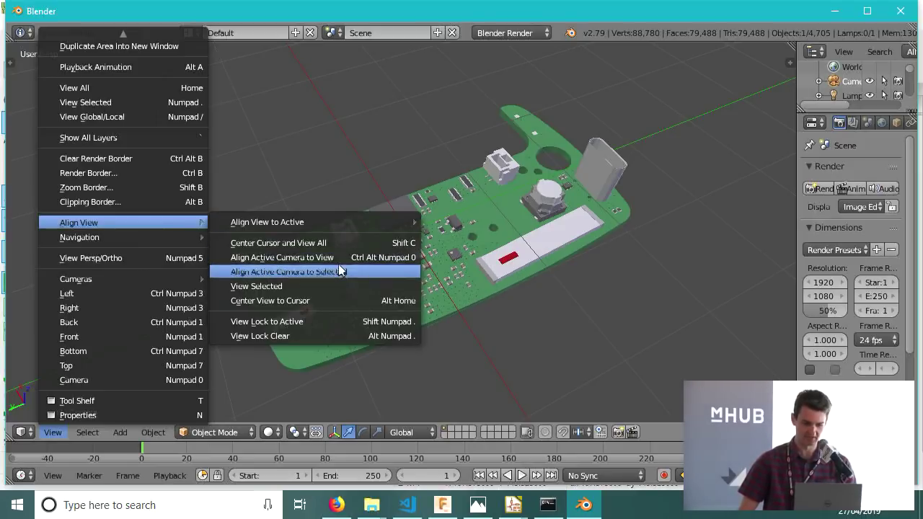
click(338, 258)
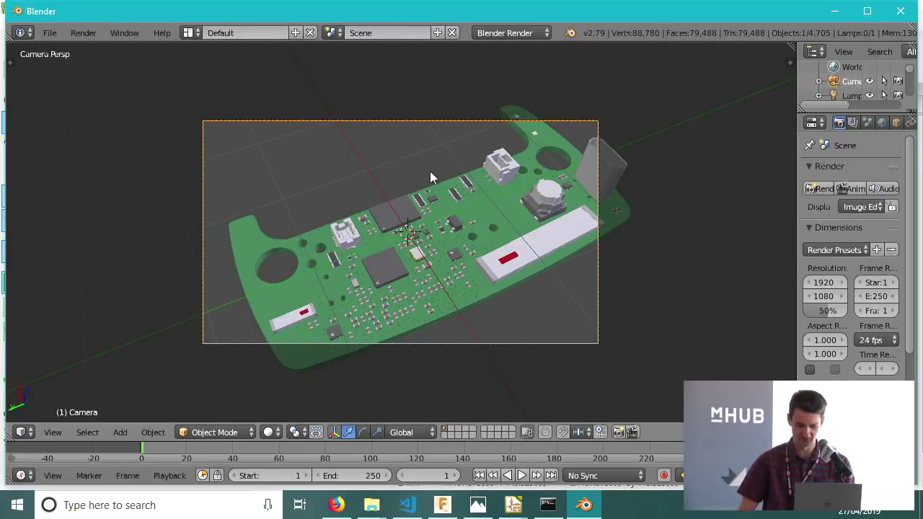
- Pull the camera back along its local Z and shift it until the whole board is framed
key(g)
key(z)
key(z)
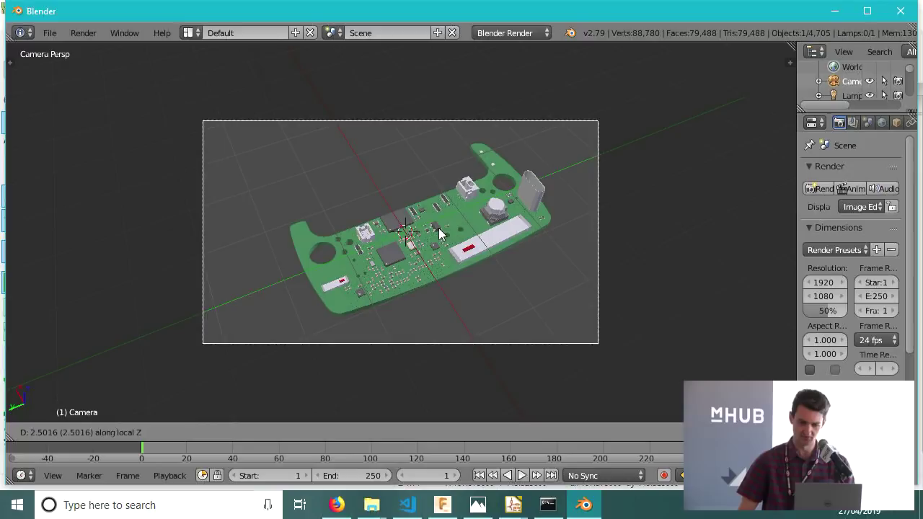
click(438, 227)
middle_drag(440, 255, 440, 256)
key(KP_0)
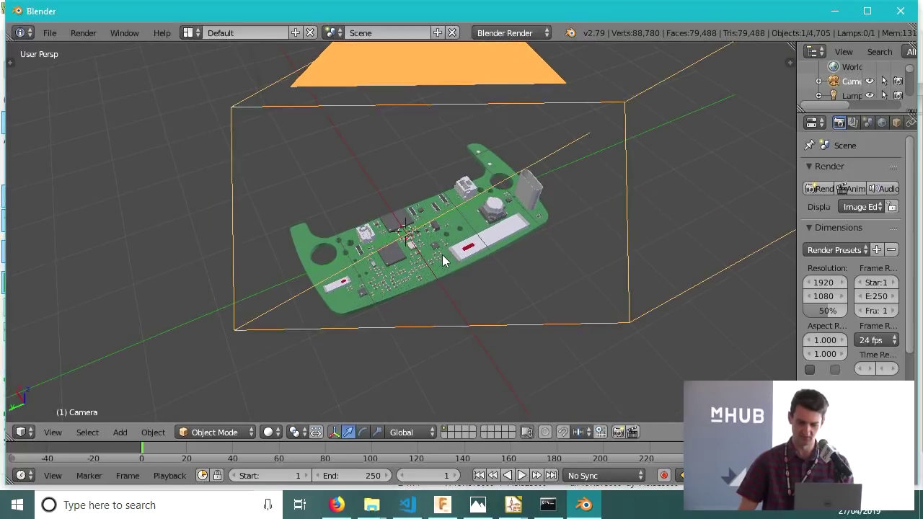
key(g)
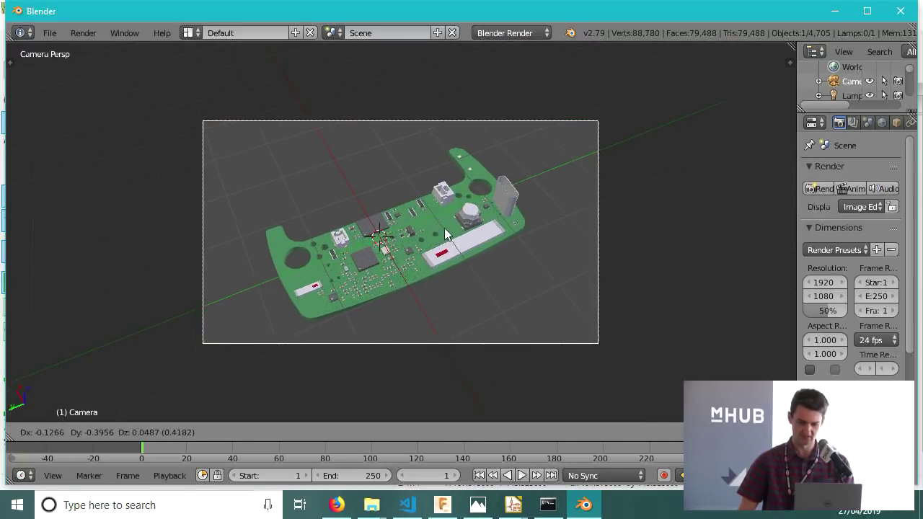
click(438, 221)
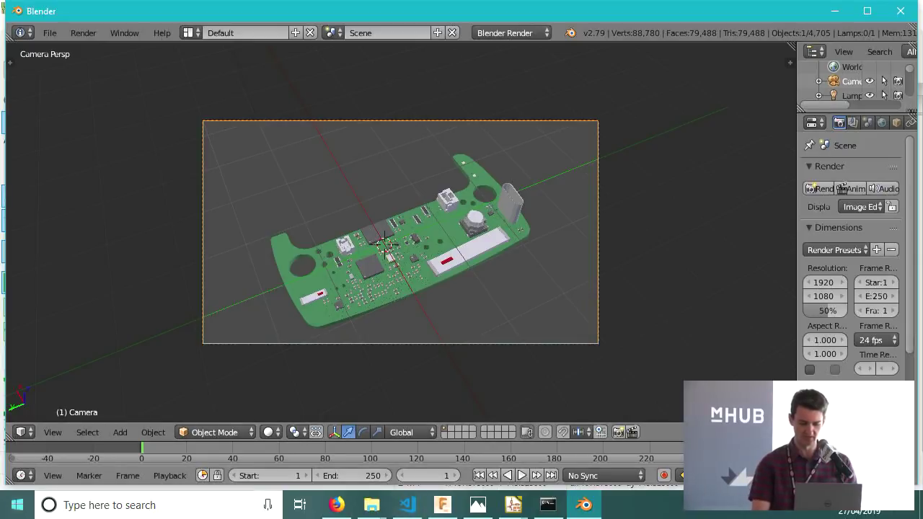
- Render a test image of the board with F12, then switch the area back to the 3D View
key(F12)
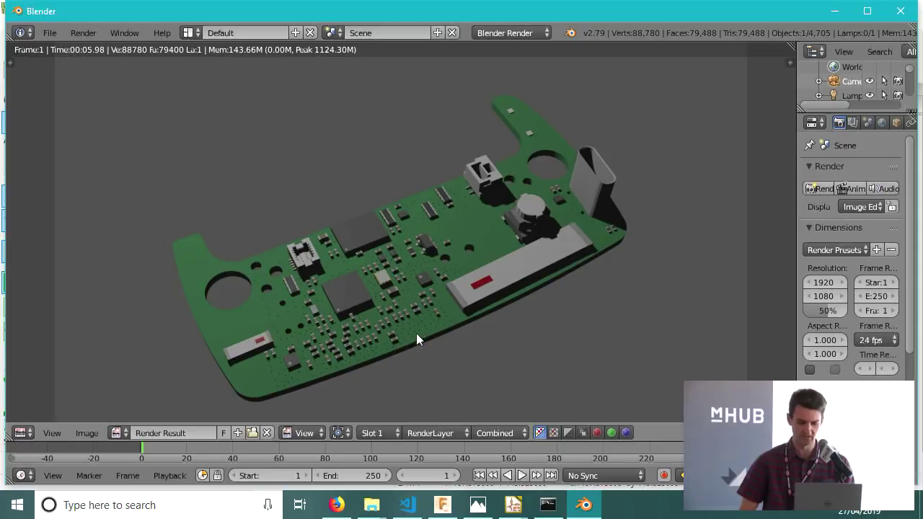
click(26, 432)
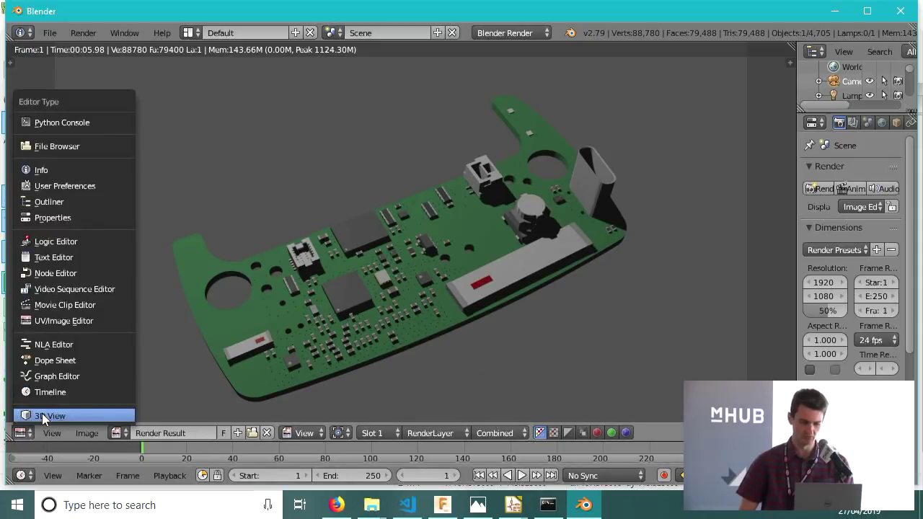
click(42, 416)
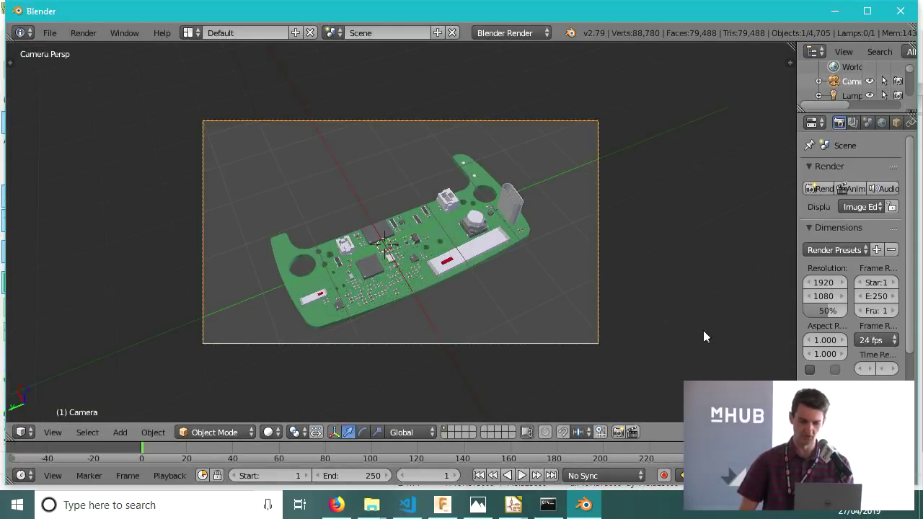
key(g)
key(z)
key(z)
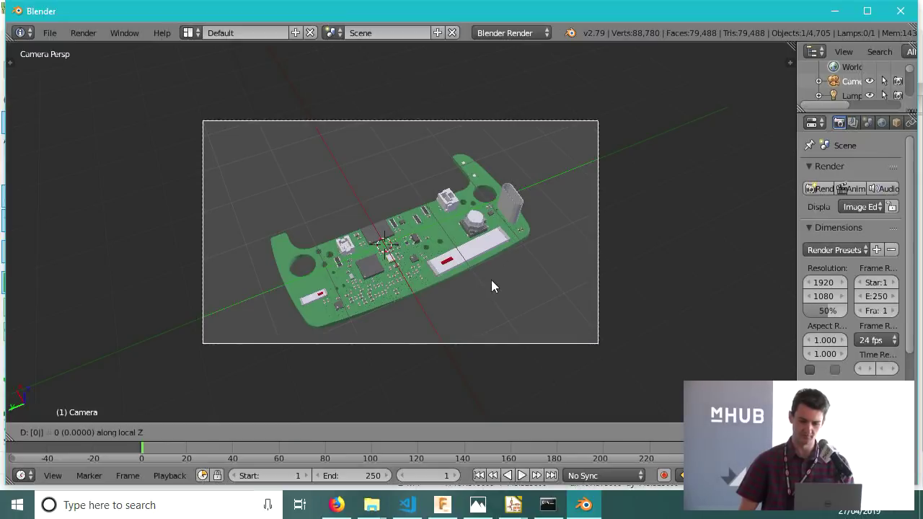
key(Escape)
- Orbit out of the camera view and join the timeline into the 3D viewport
middle_drag(753, 105, 622, 219)
scroll(622, 219, up, 4)
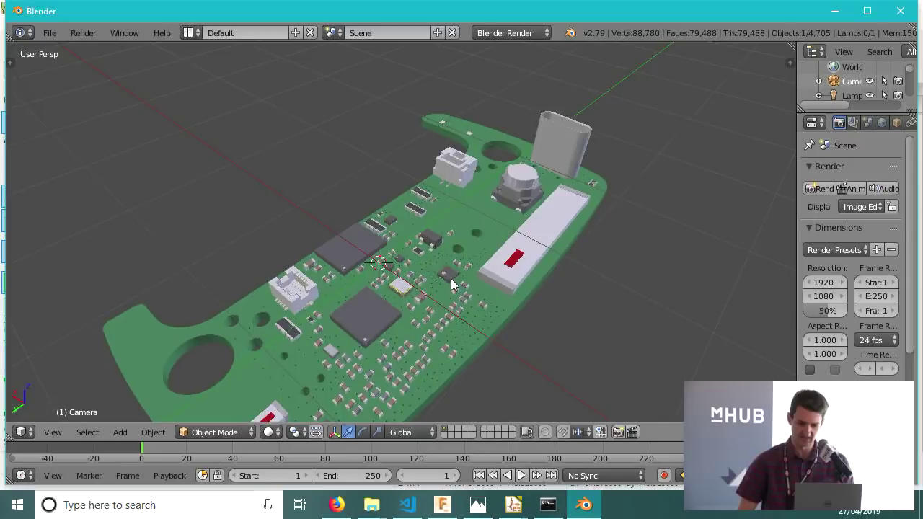
scroll(450, 278, down, 1)
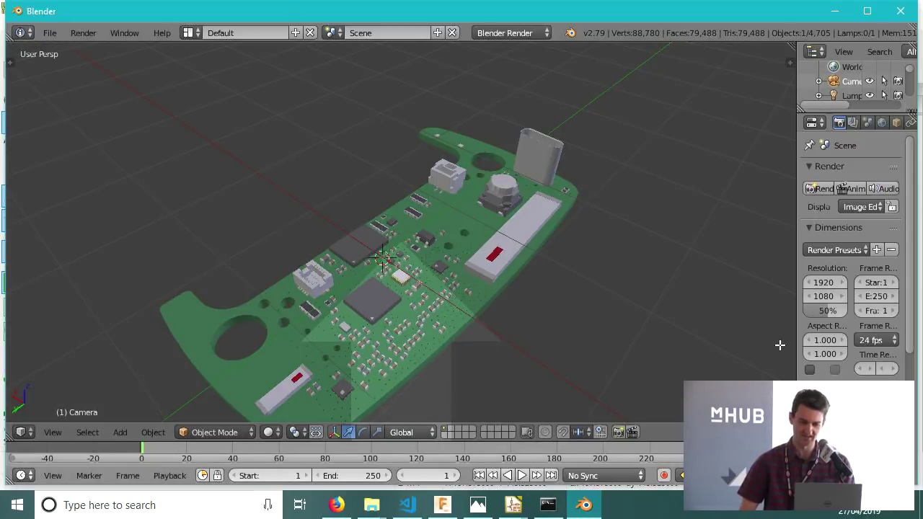
drag(780, 345, 674, 433)
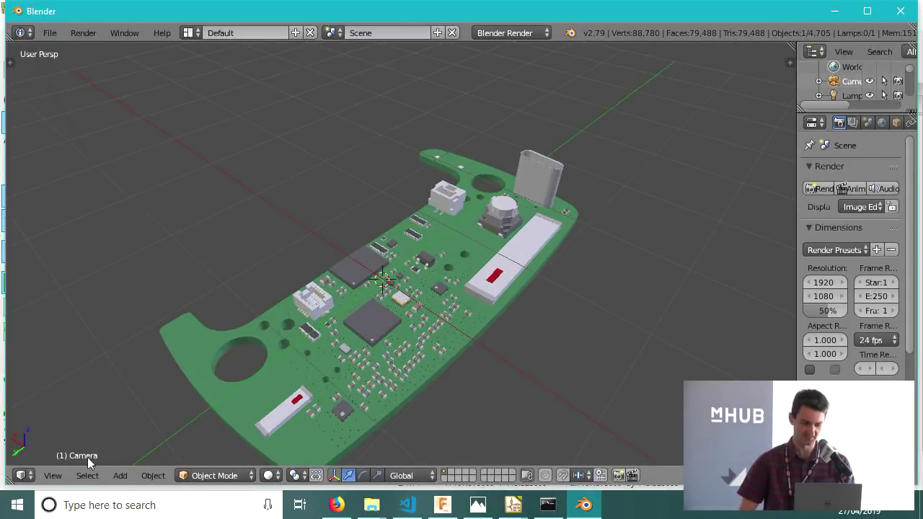
- Split the workspace into two side-by-side 3D views after a few trial splits and merges
drag(9, 483, 28, 212)
key(Escape)
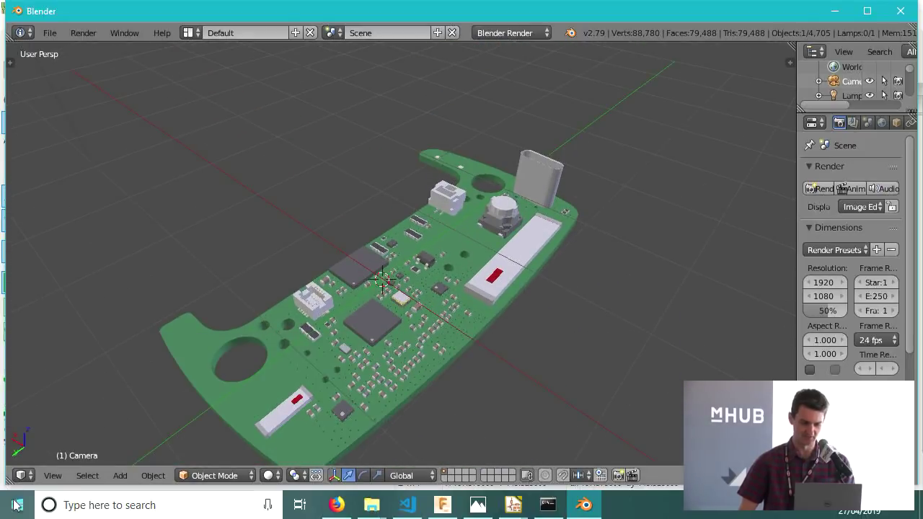
drag(9, 480, 62, 334)
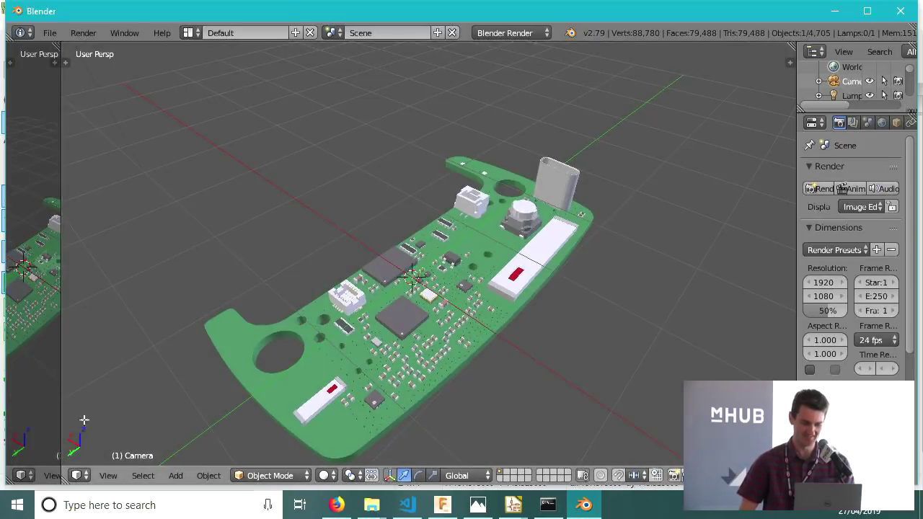
drag(85, 419, 8, 416)
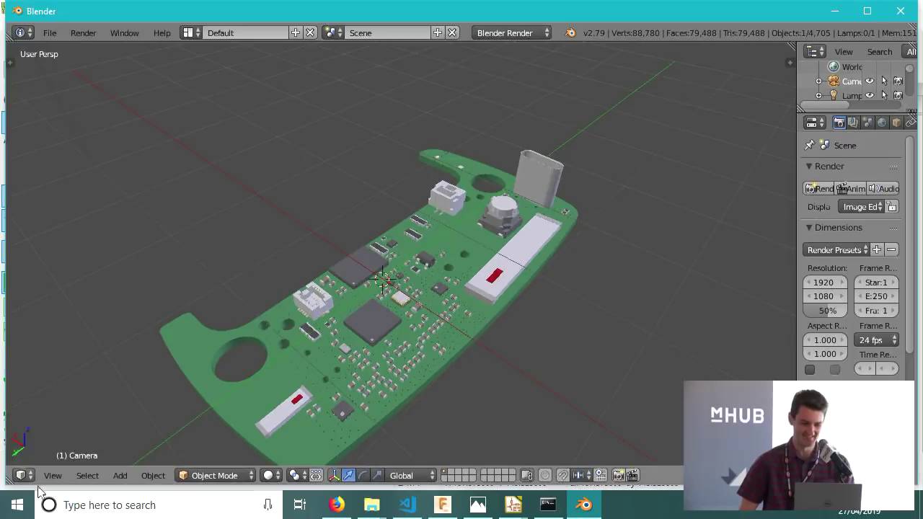
drag(9, 481, 145, 429)
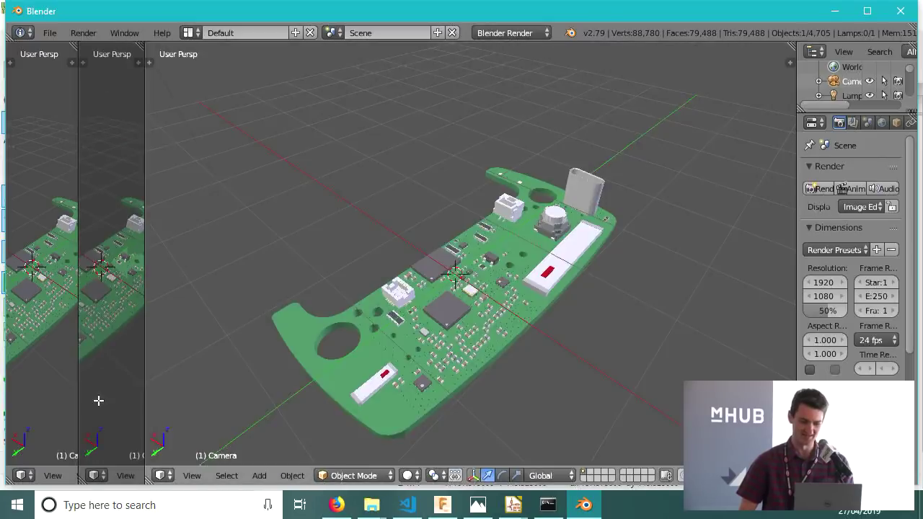
drag(98, 400, 105, 413)
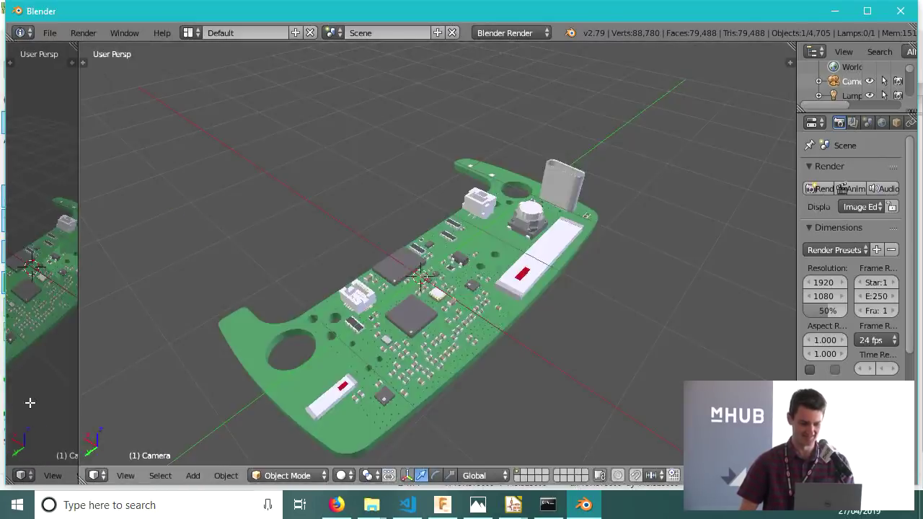
drag(30, 402, 15, 237)
drag(10, 63, 488, 350)
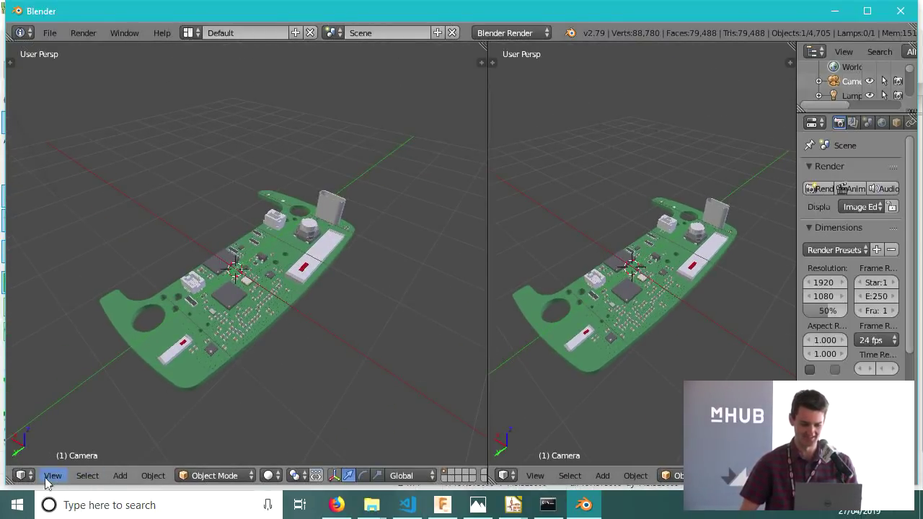
- Change the left area into a Node Editor and select the PCB board
click(22, 475)
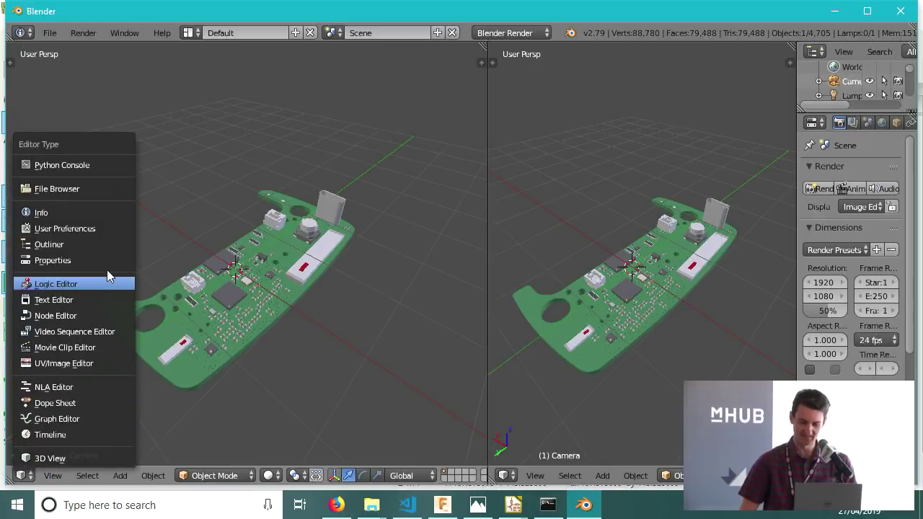
click(93, 315)
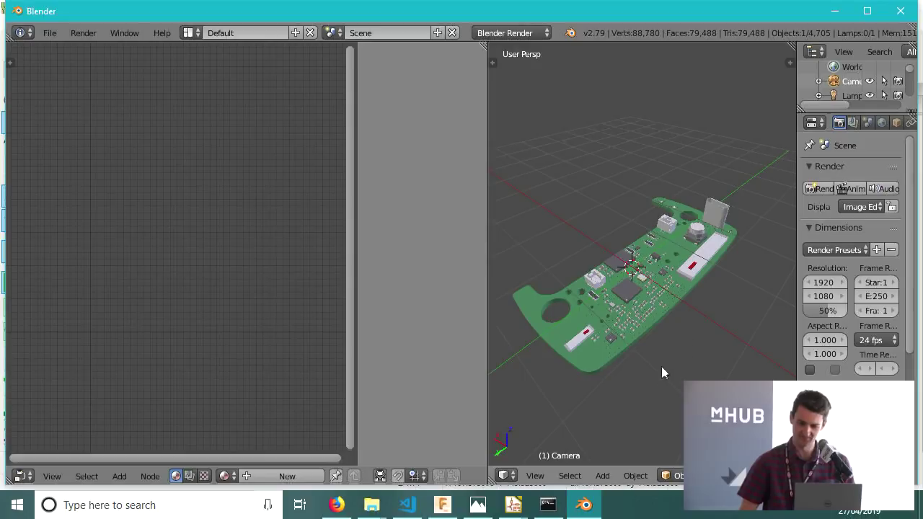
right_click(594, 357)
scroll(599, 364, up, 3)
scroll(658, 375, down, 1)
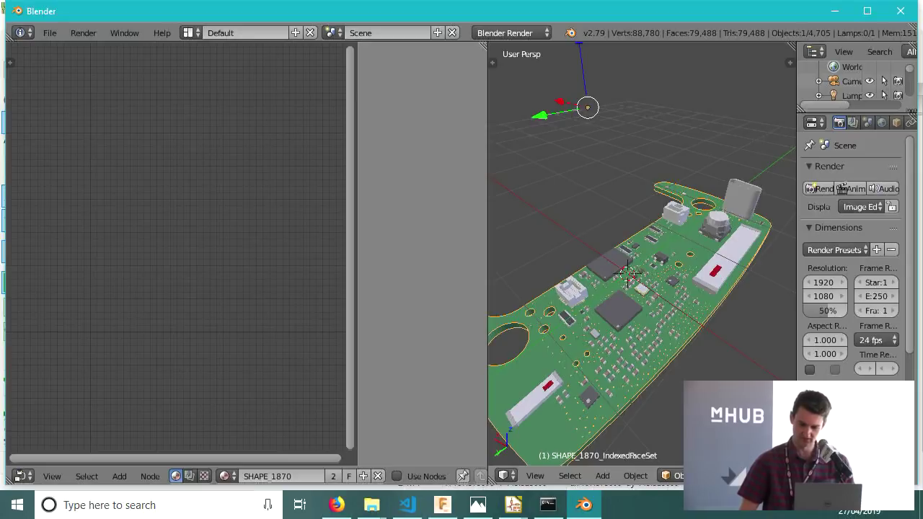
- Show the board in wireframe and enable Use Nodes on its SHAPE_1870 material
key(z)
click(770, 439)
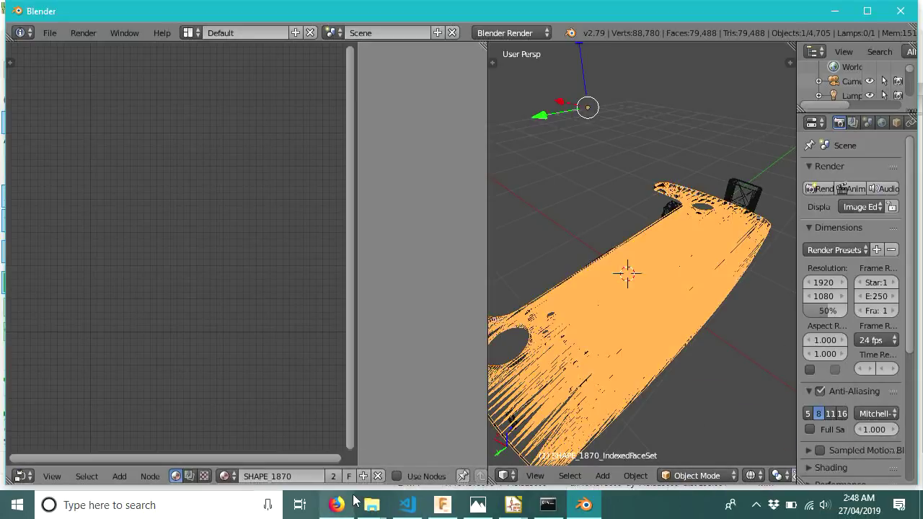
mouse_move(337, 505)
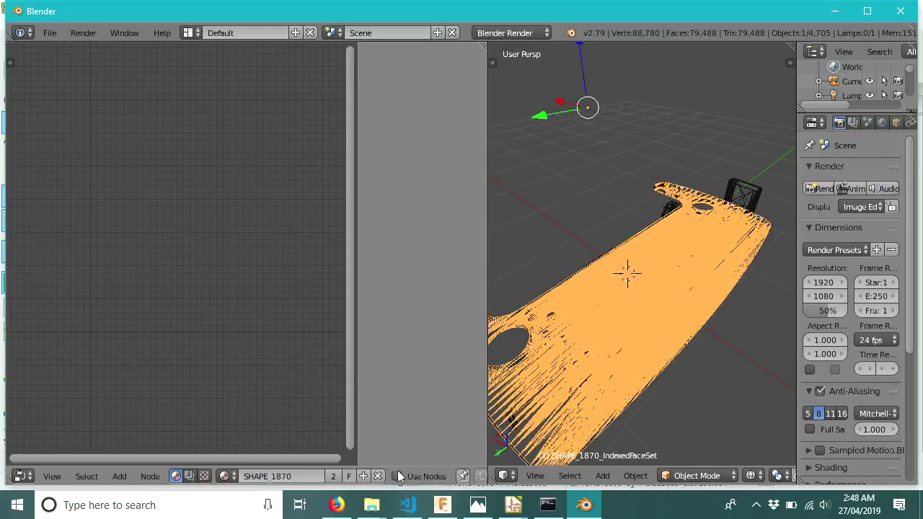
click(397, 472)
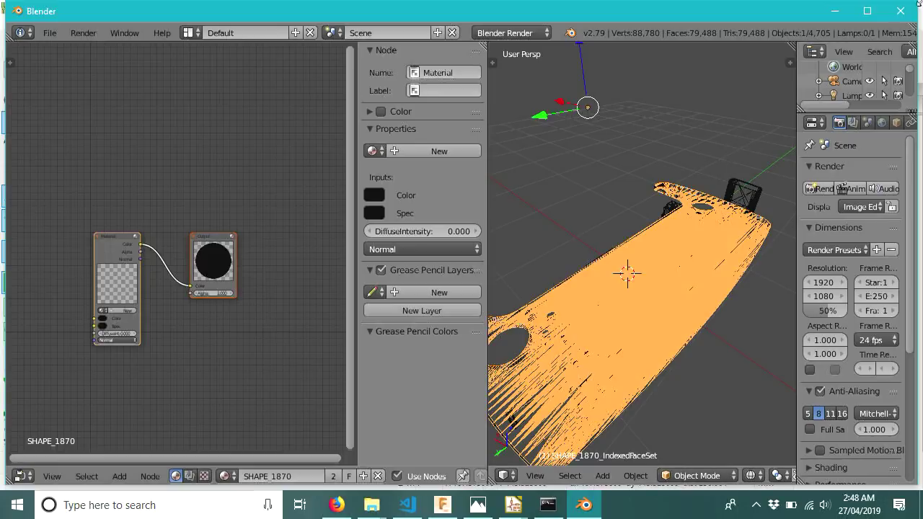
- Maximise the window and move the Material node beside the Output node
click(867, 11)
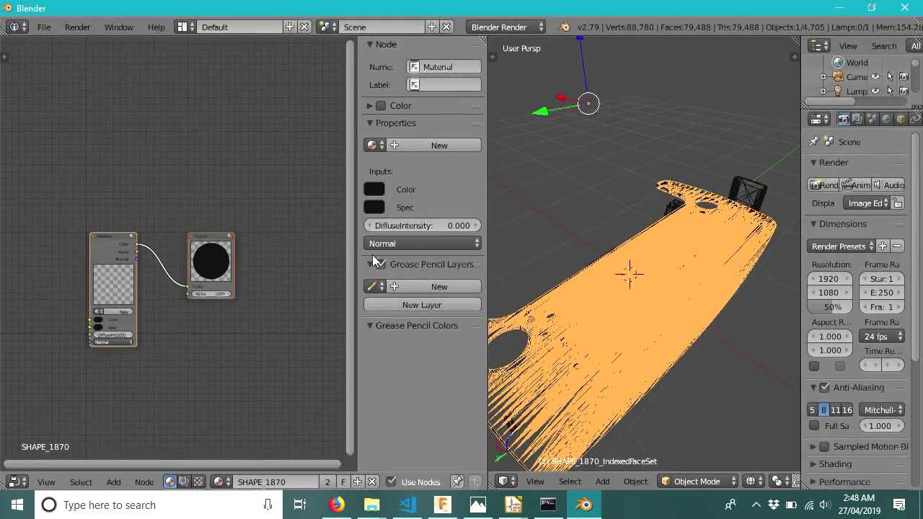
scroll(153, 306, up, 3)
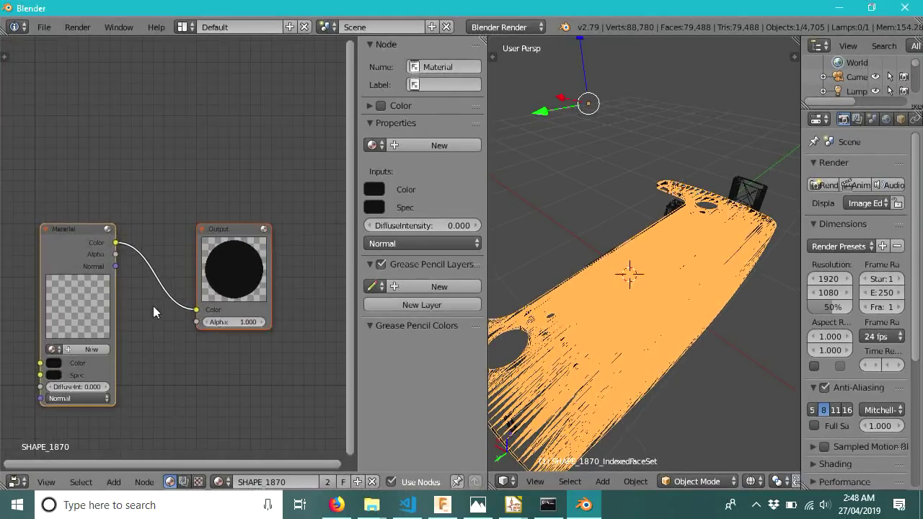
mouse_move(257, 336)
middle_down()
mouse_move(284, 336)
mouse_move(243, 346)
middle_up()
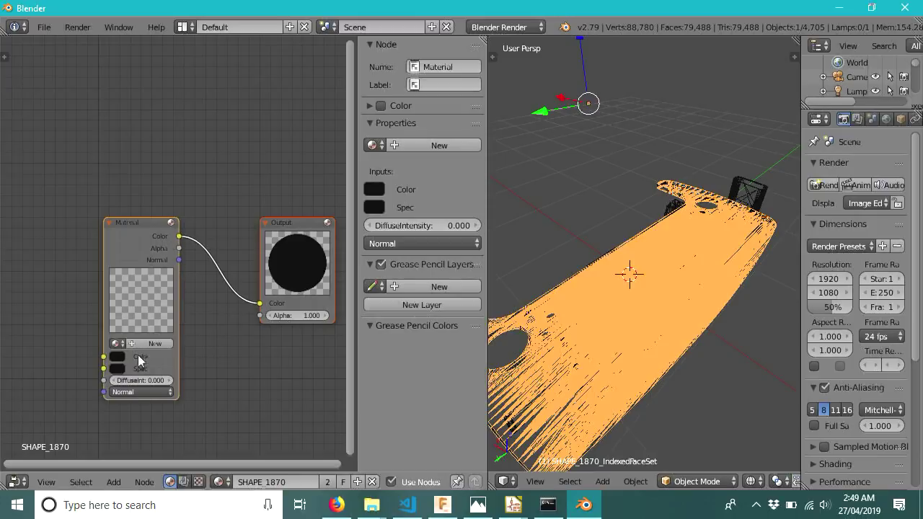
drag(137, 220, 170, 249)
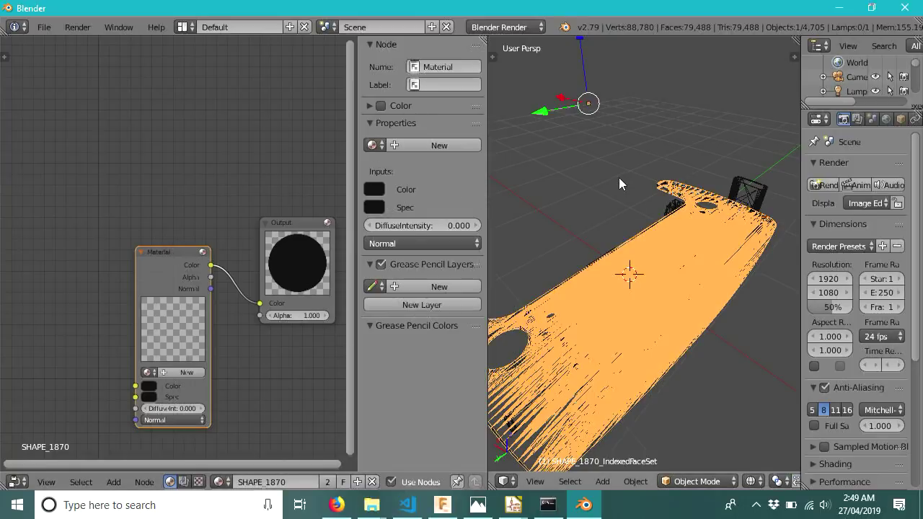
- Deselect all, select the SHAPE_1871 component and frame it in the view
key(a)
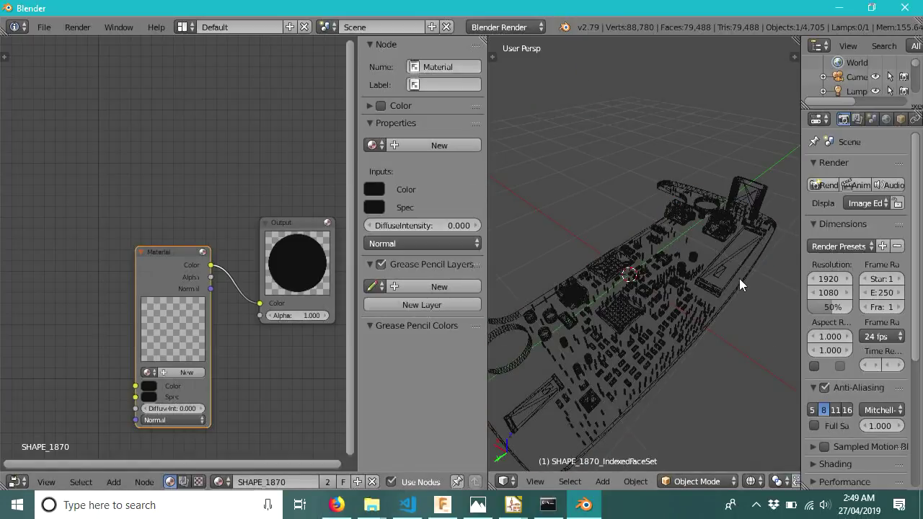
right_click(695, 284)
key(KP_Decimal)
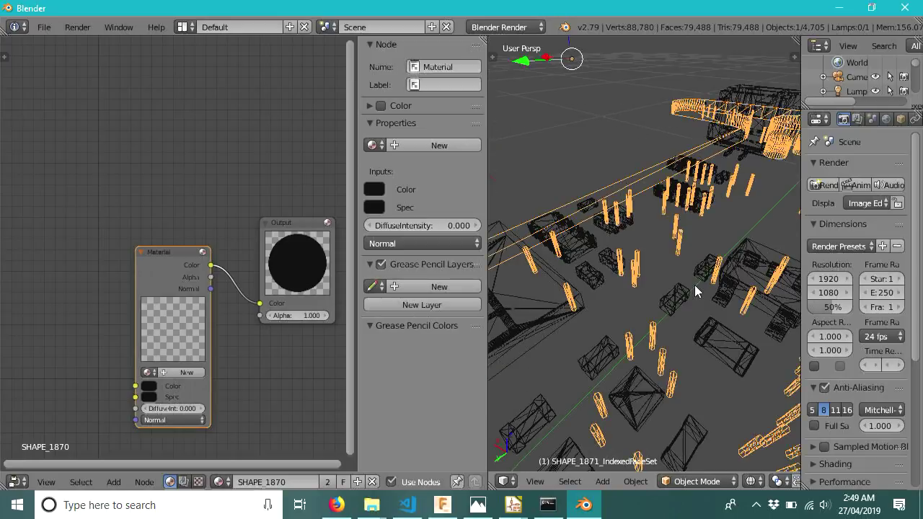
scroll(767, 261, up, 1)
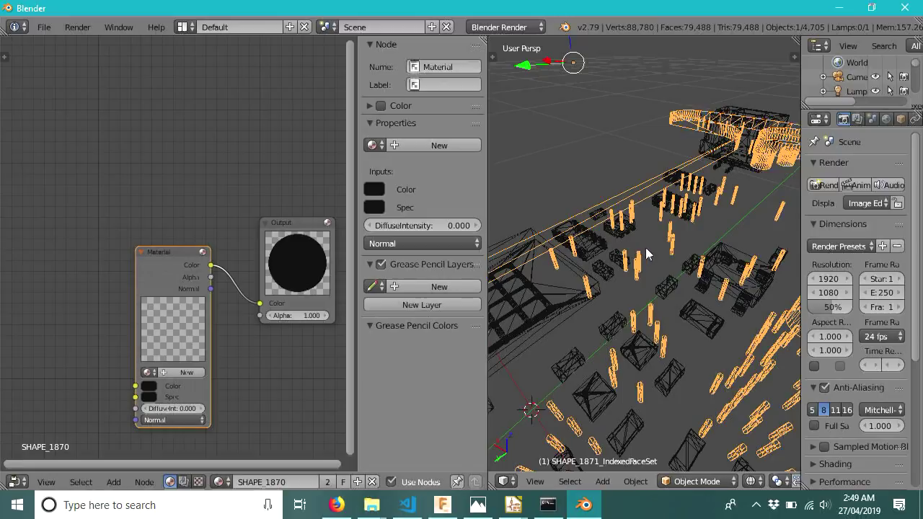
- Orbit and zoom around the previous board to view it from above
middle_drag(626, 148, 718, 239)
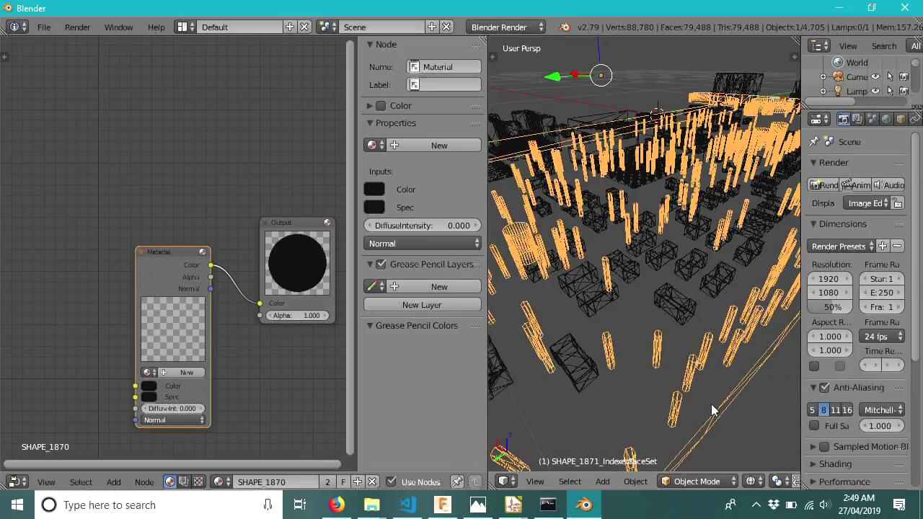
key(ctrl+z)
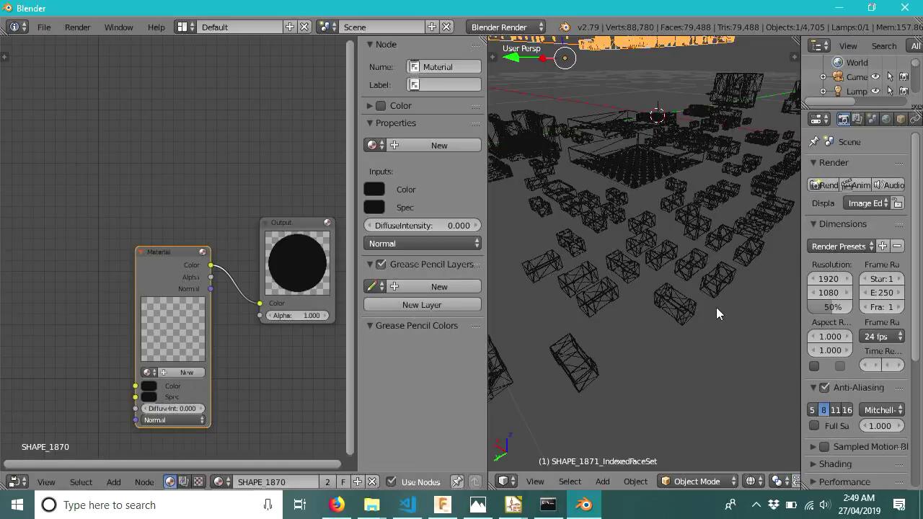
scroll(704, 330, down, 5)
middle_drag(705, 330, 739, 348)
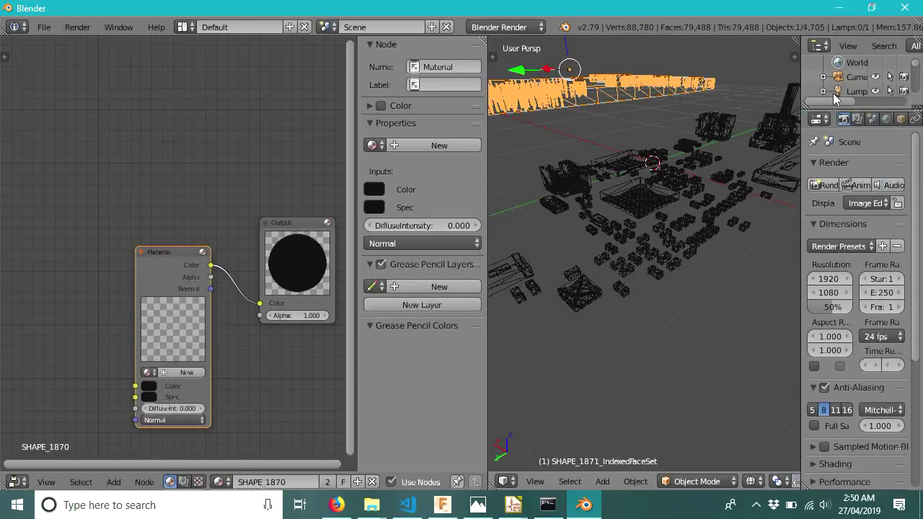
middle_drag(660, 291, 663, 384)
scroll(679, 330, down, 2)
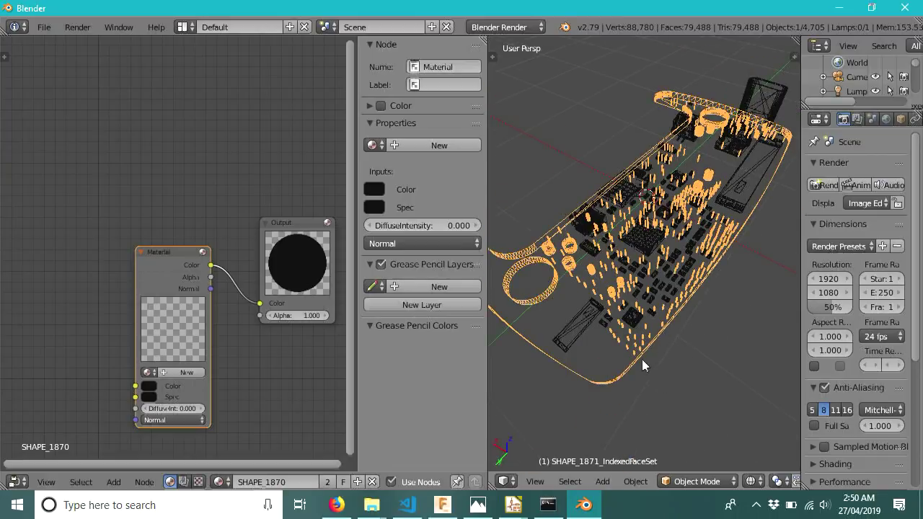
- Try selecting the board outline and the large board object, then refit the view
key(a)
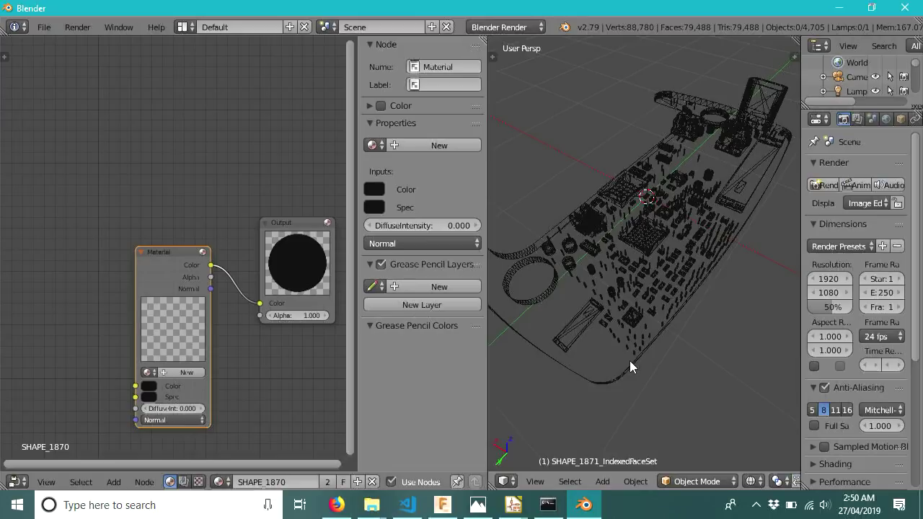
right_click(629, 364)
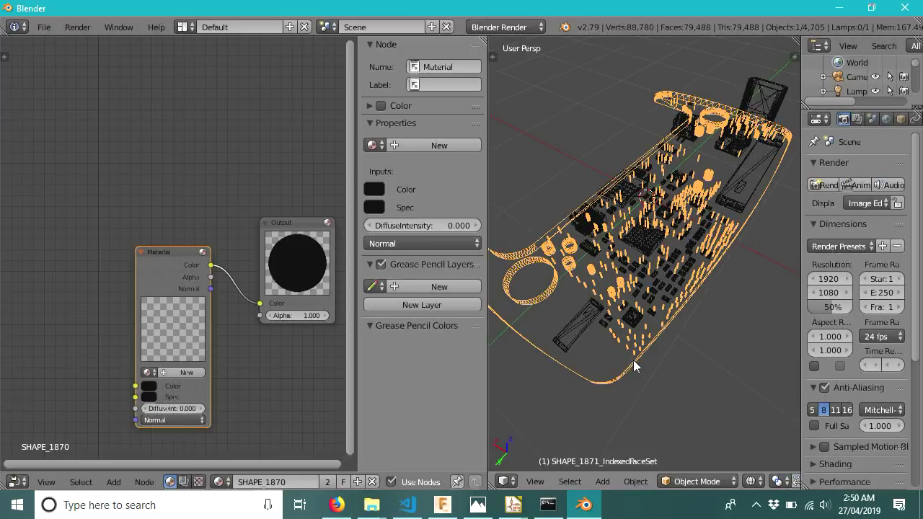
key(a)
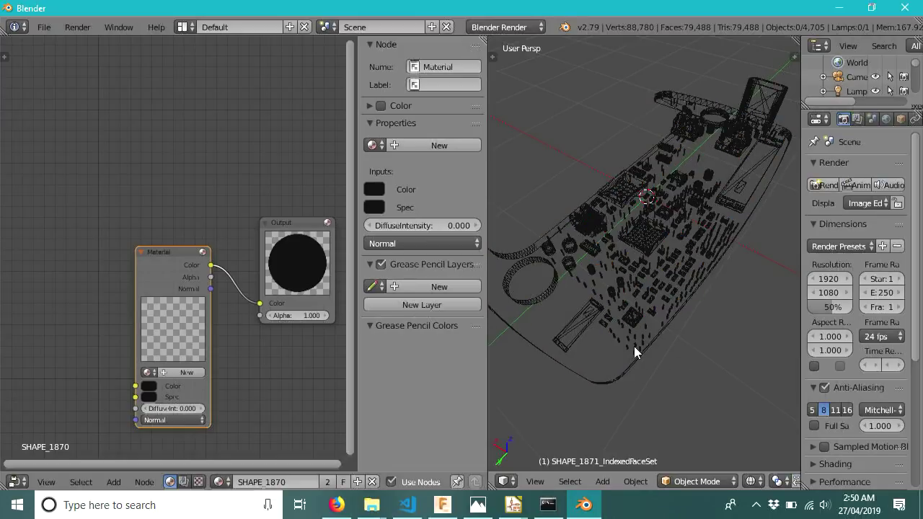
right_click(633, 347)
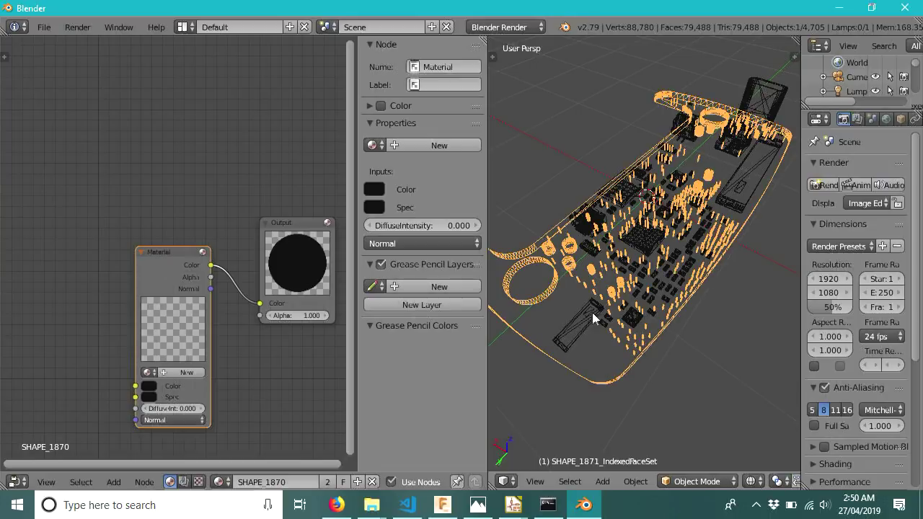
scroll(631, 353, up, 5)
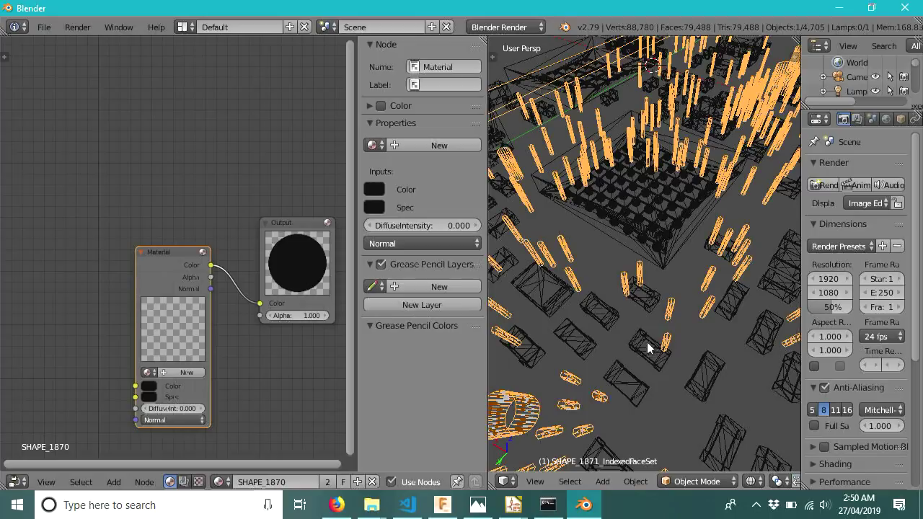
key(ctrl+z)
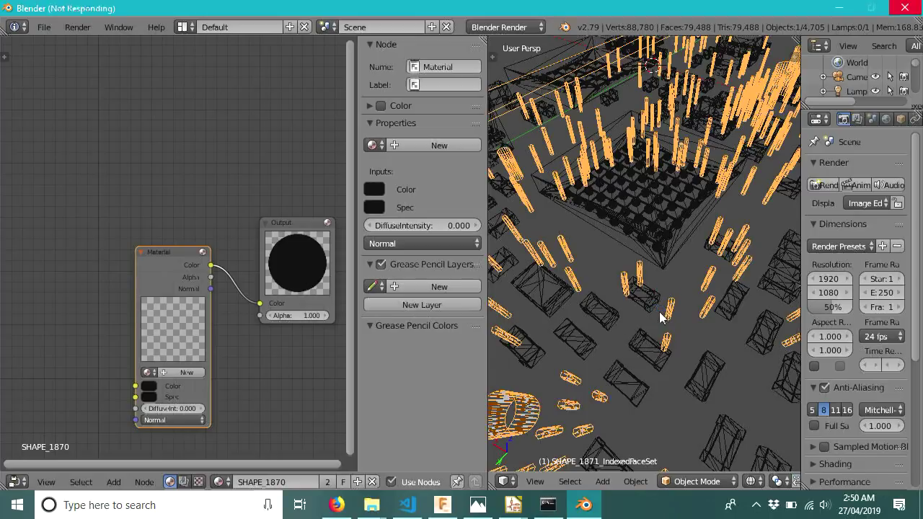
scroll(623, 321, up, 6)
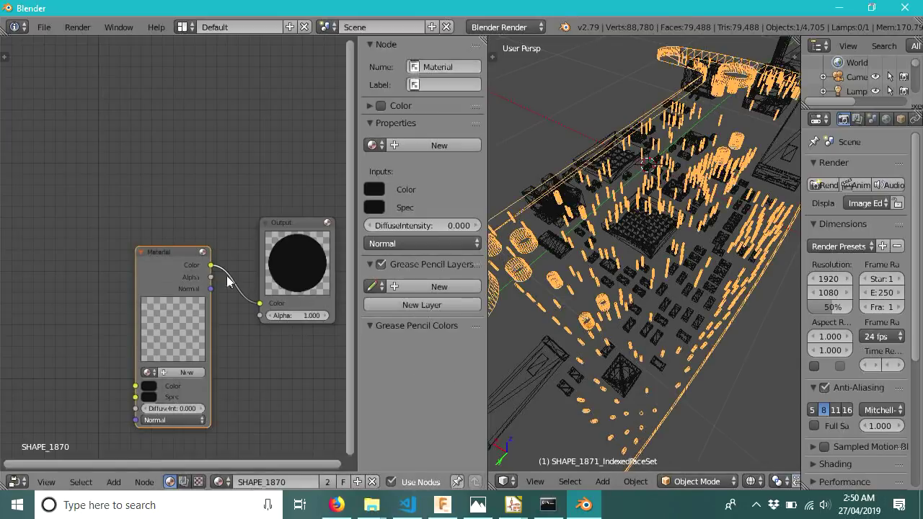
- Inspect the Output node and cycle the node editor through compositing, texture and shader nodes
click(296, 267)
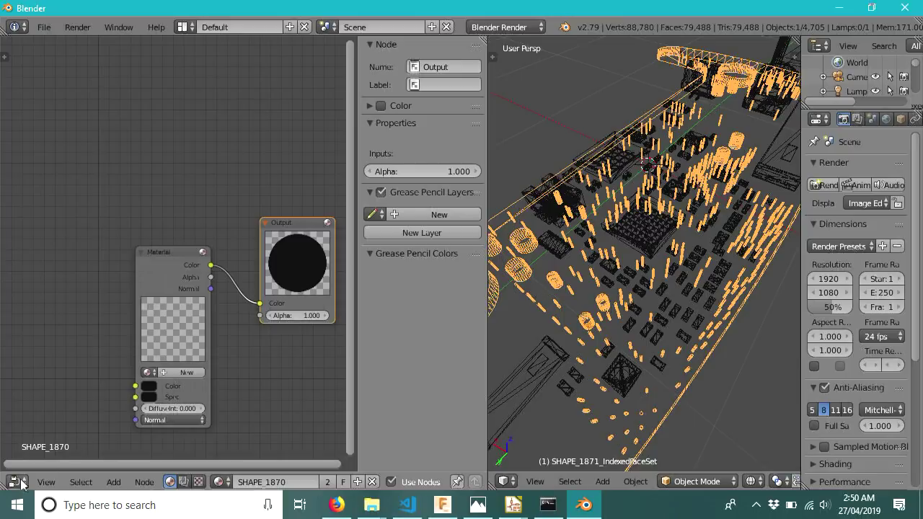
click(183, 481)
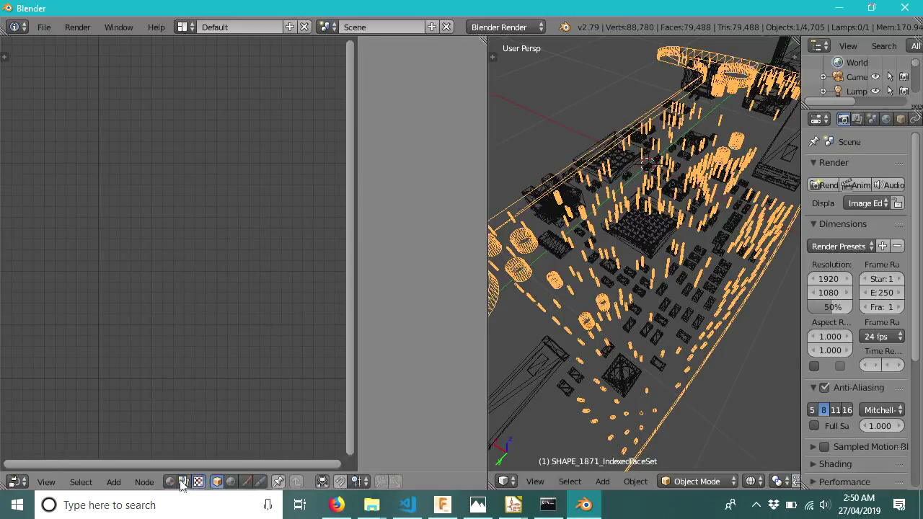
click(171, 481)
click(197, 483)
click(173, 481)
click(219, 482)
key(Escape)
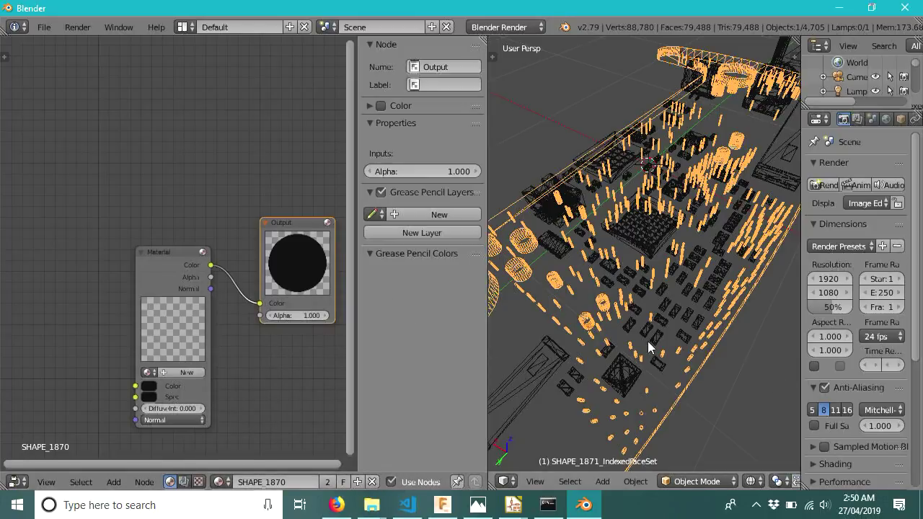
- Test-select a piece of the board, clear the selection and orbit to a closer view
middle_drag(652, 366, 647, 395)
key(a)
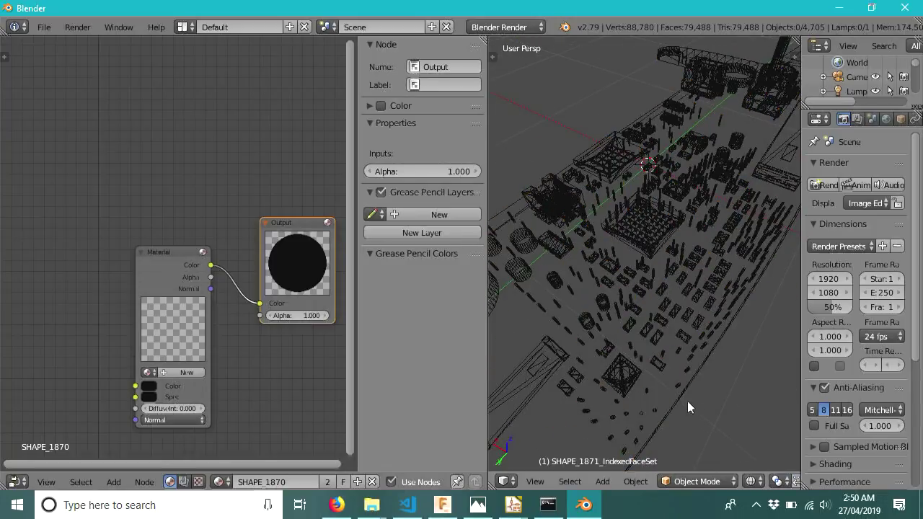
right_click(585, 412)
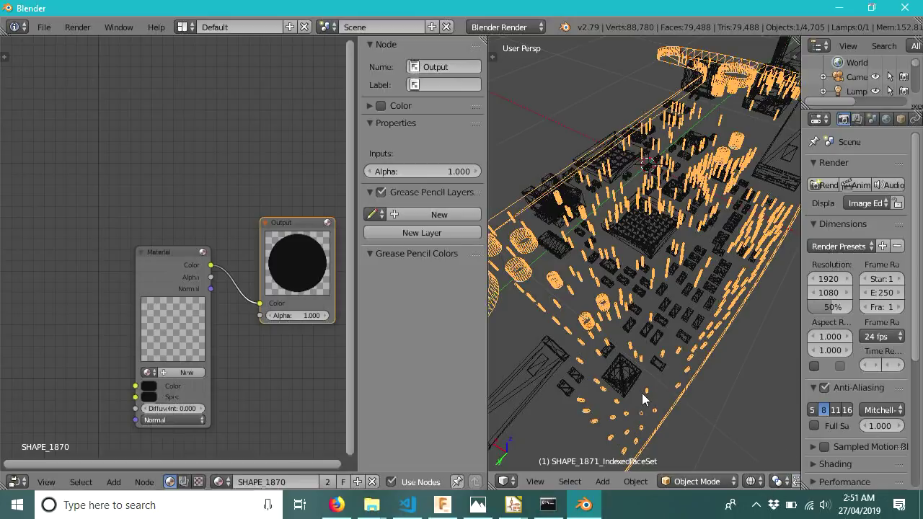
key(a)
middle_drag(665, 362, 699, 366)
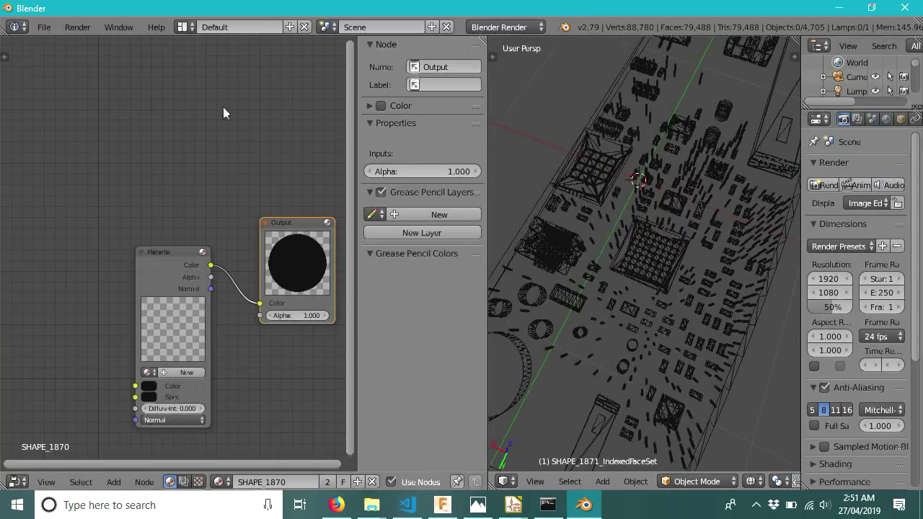
- Reload the start-up file to get a fresh scene
click(45, 27)
click(65, 45)
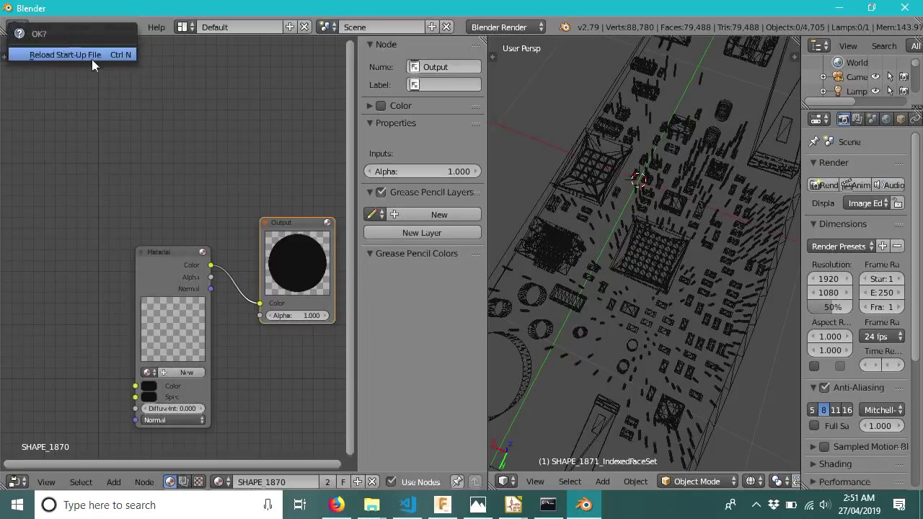
click(45, 28)
click(57, 40)
click(66, 56)
click(44, 28)
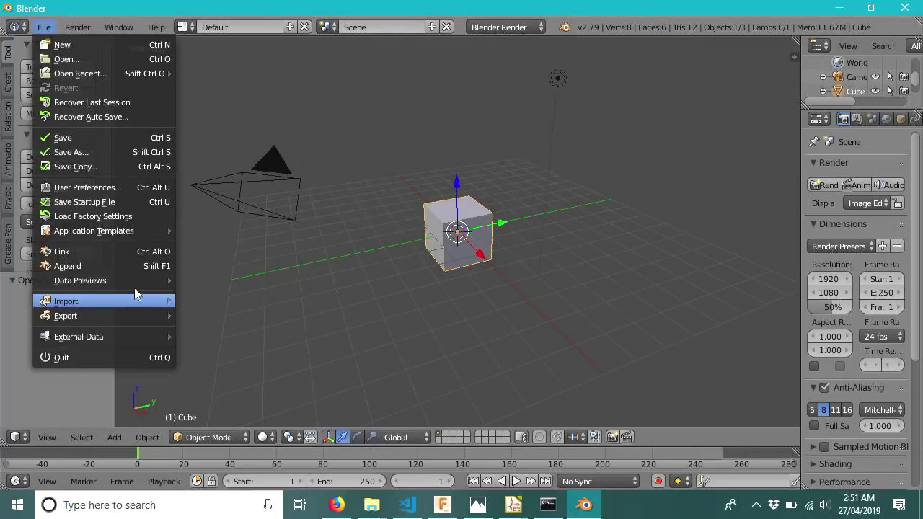
- Import gpsLoggerLoRa.wrl as X3D from Desktop > KiCon > gpsLoggerLora > hardware > v0.1a
mouse_move(136, 300)
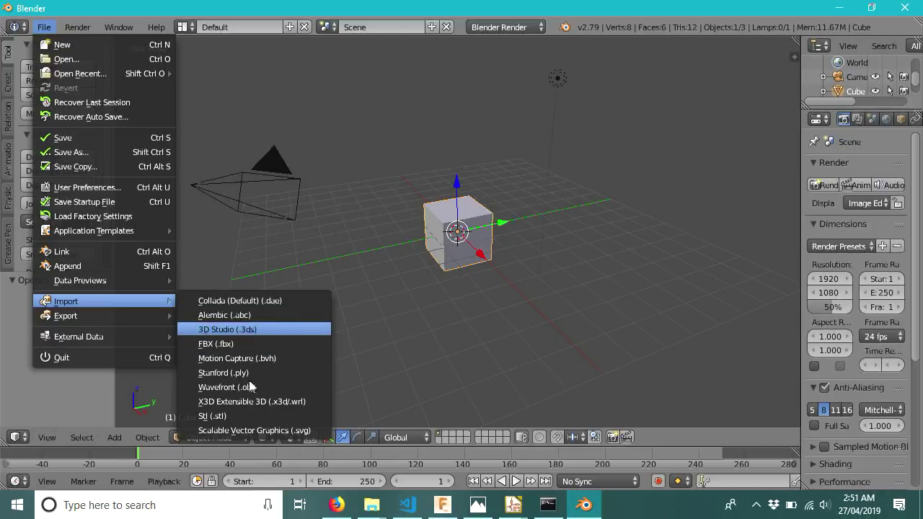
click(279, 402)
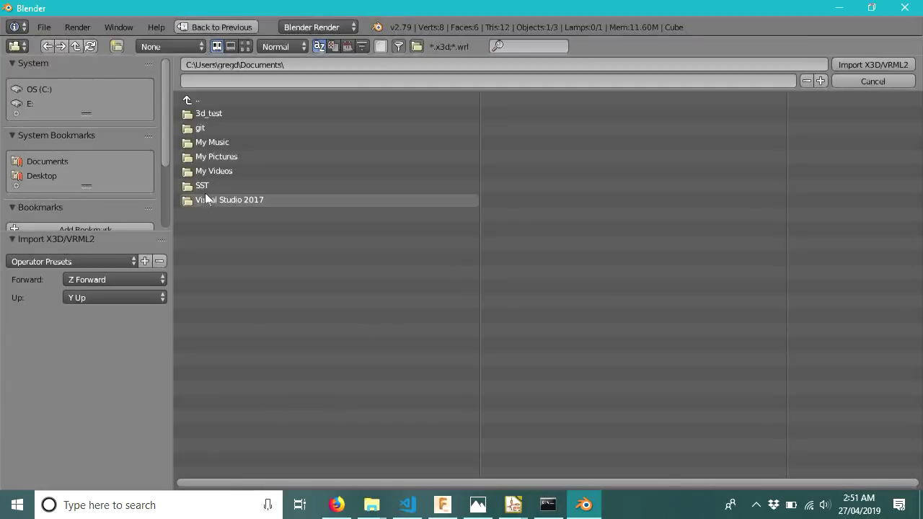
click(72, 176)
click(211, 128)
click(219, 130)
click(211, 132)
click(214, 139)
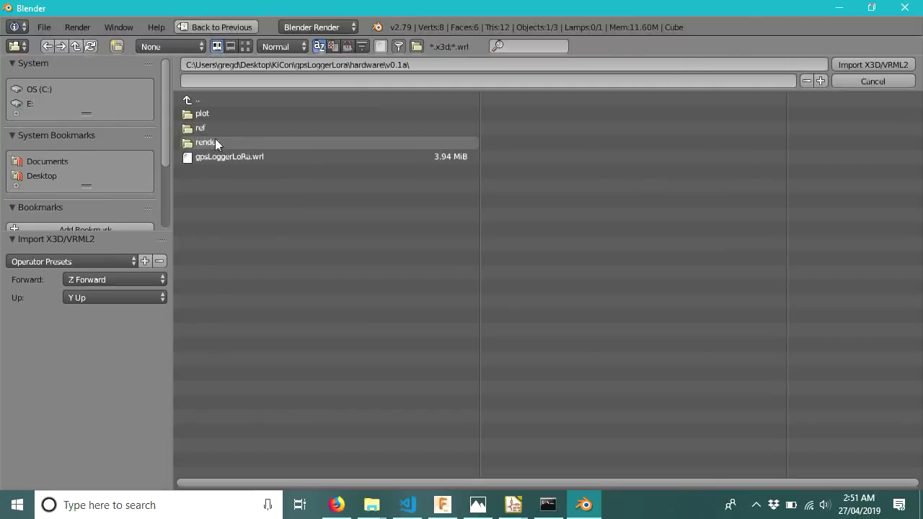
click(230, 155)
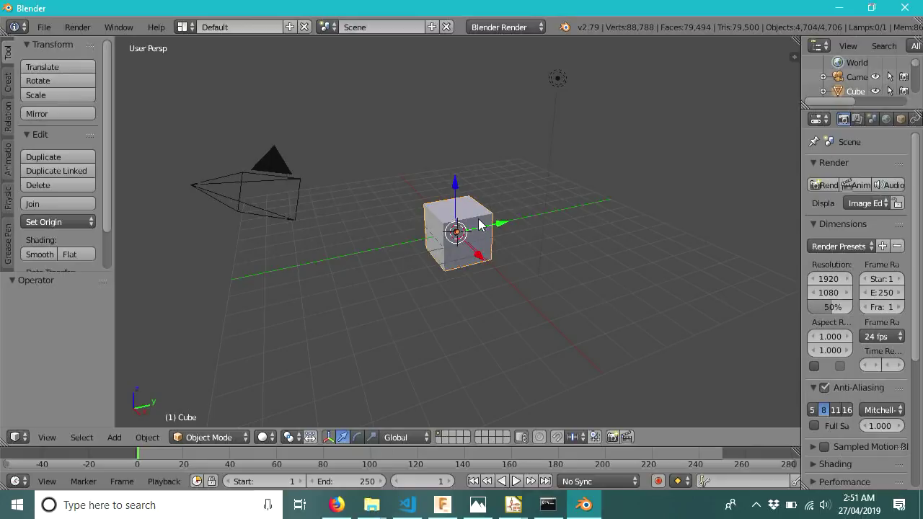
- Scale the default cube by about 4.4, then select and delete it
key(s)
click(555, 176)
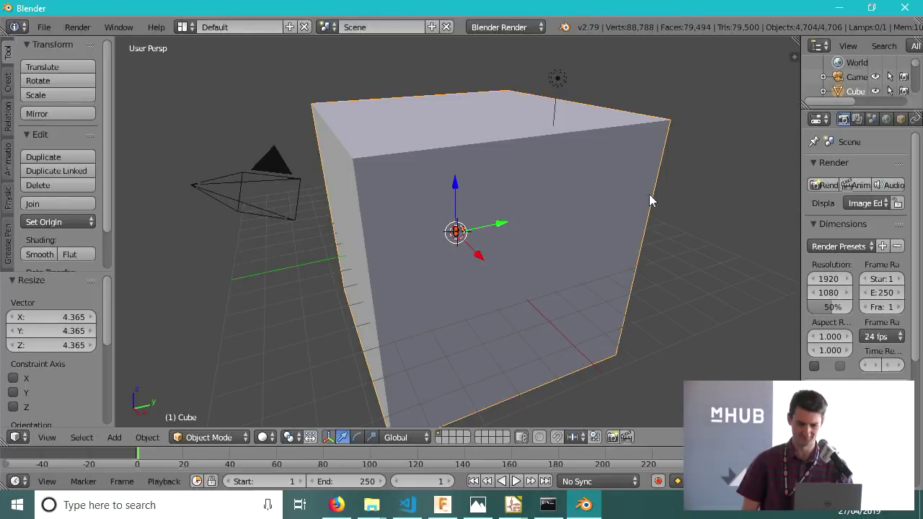
key(a)
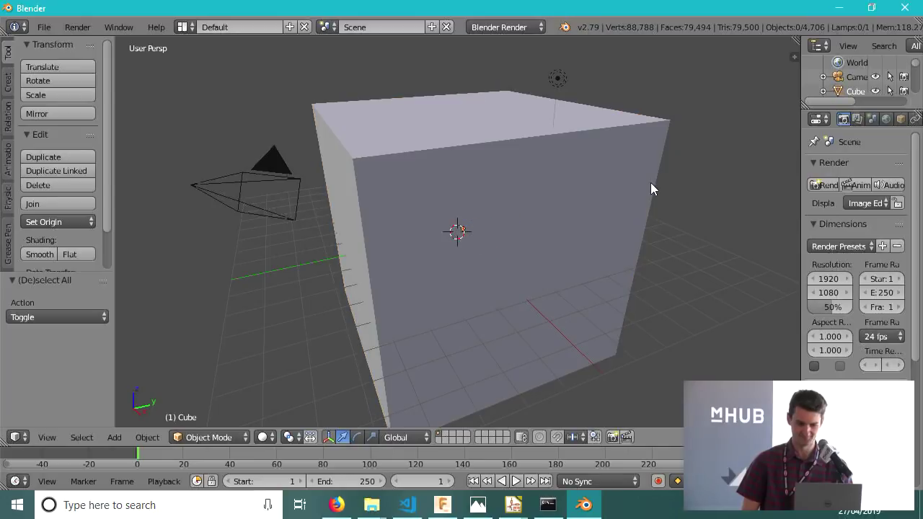
right_click(657, 142)
key(x)
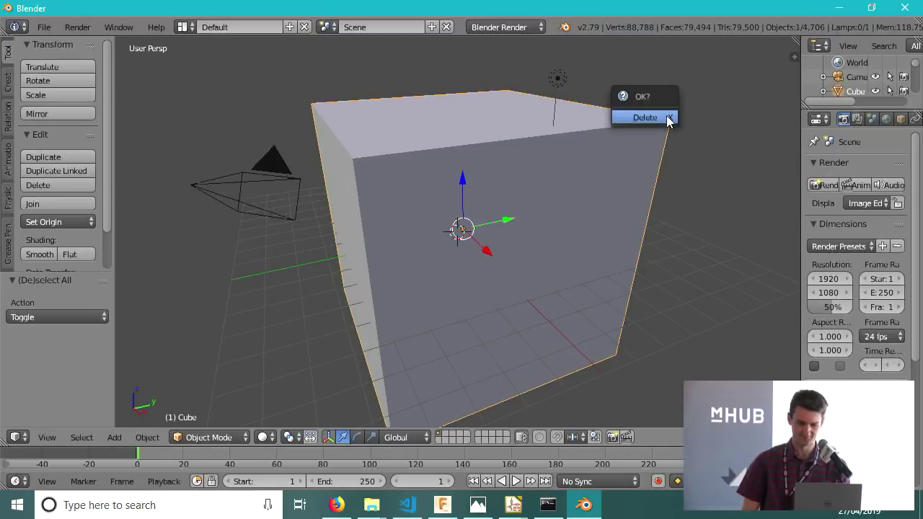
key(Return)
- Select all board objects and rotate them about Z, then 90° about X
middle_drag(457, 247, 380, 132)
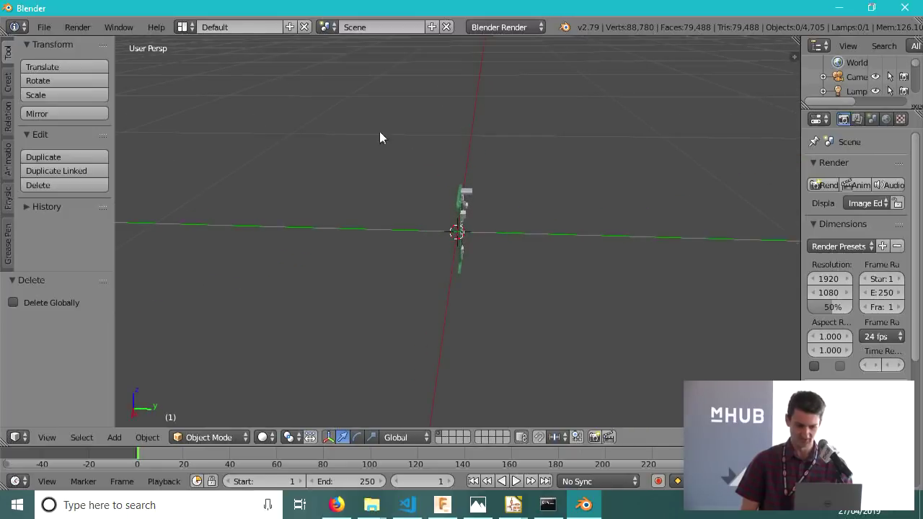
key(a)
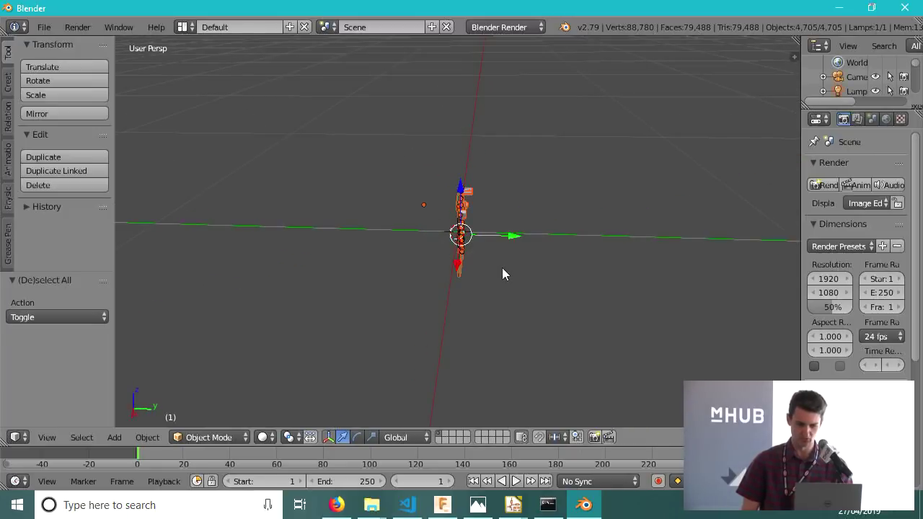
key(r)
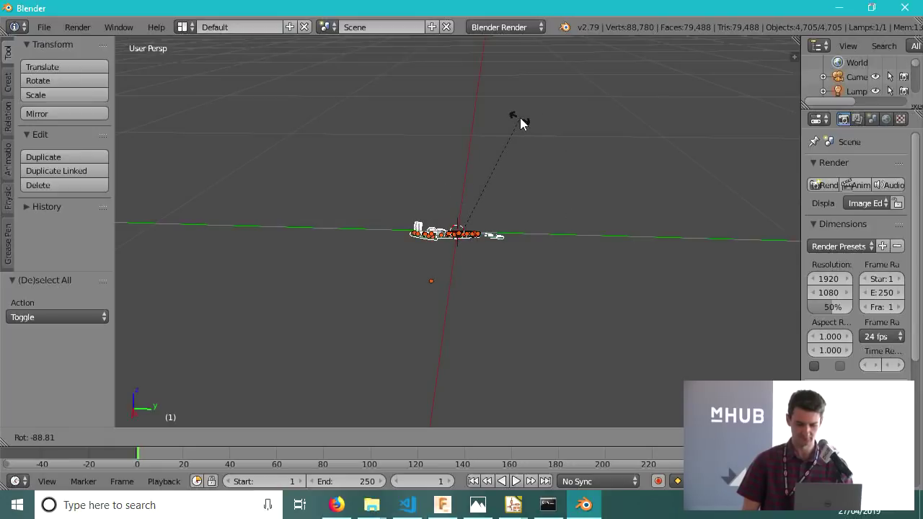
key(z)
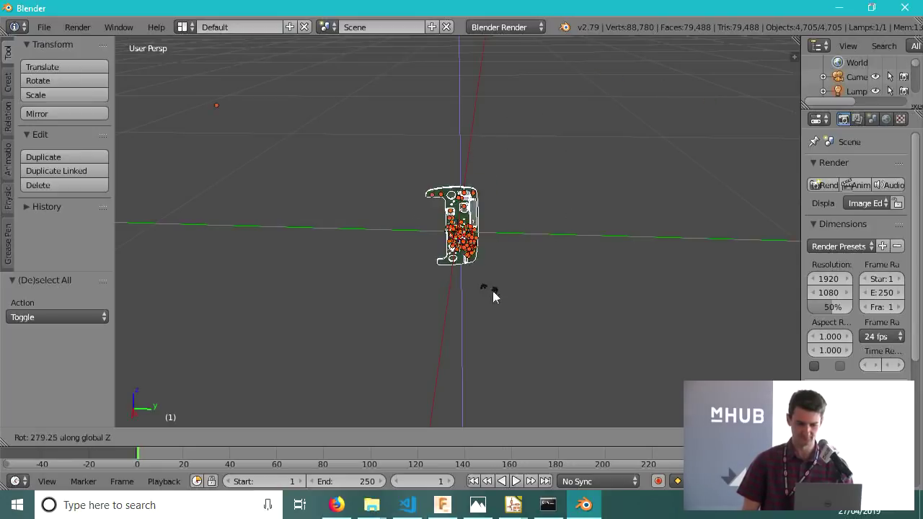
click(532, 265)
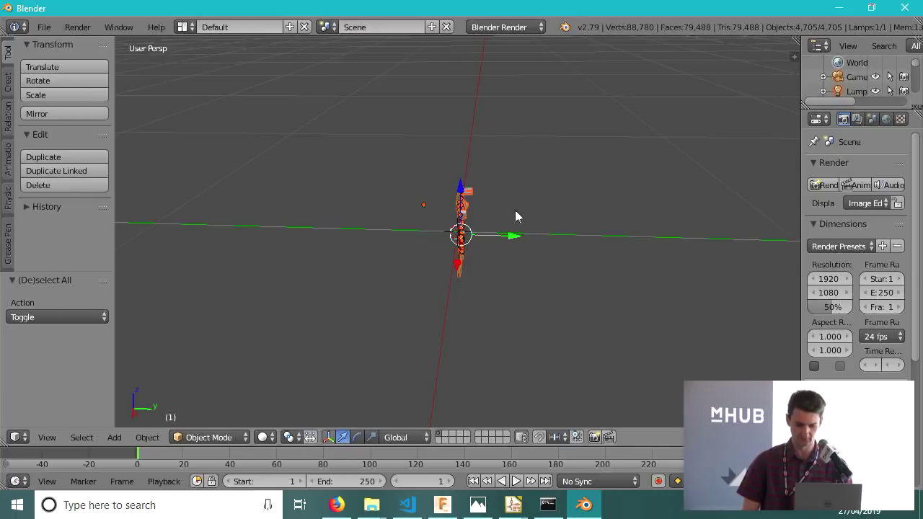
key(r)
key(x)
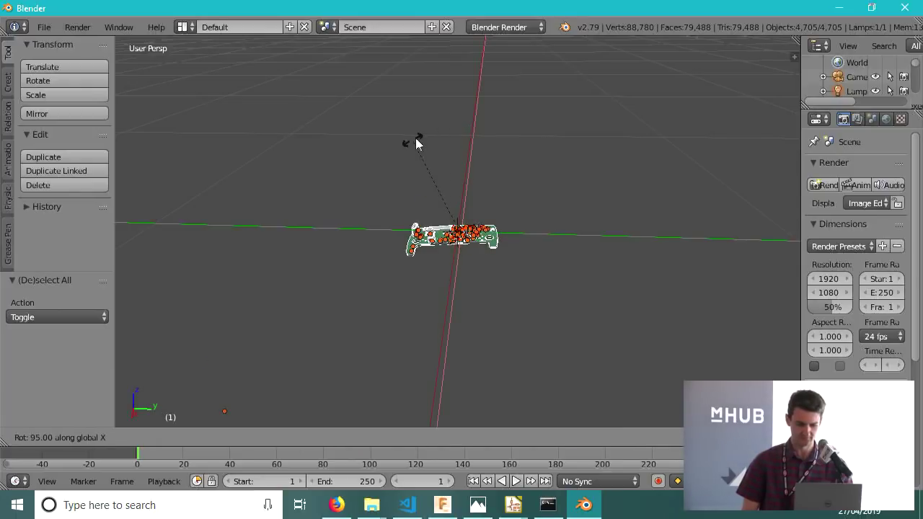
click(445, 157)
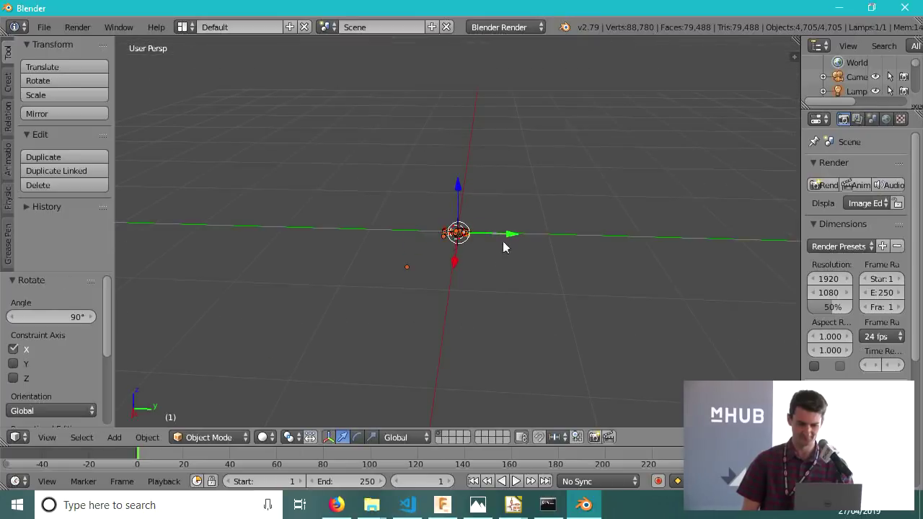
key(ctrl+z)
key(ctrl+shift+z)
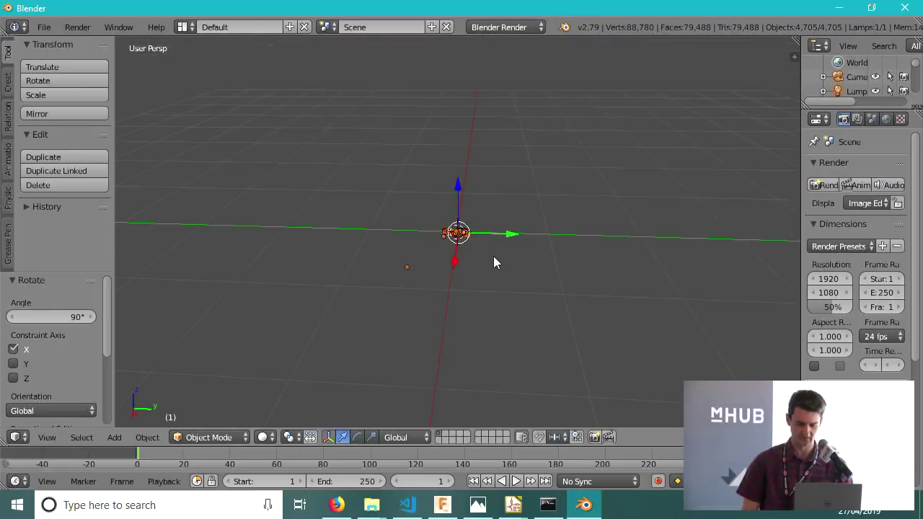
- Orbit to a top-down view, deselect all and select the green circuit-board mesh
scroll(490, 260, down, 5)
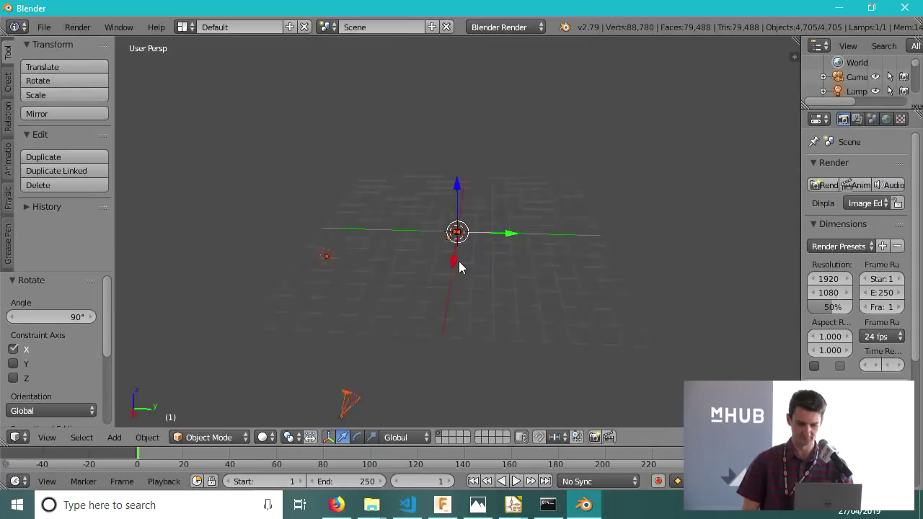
middle_drag(459, 261, 469, 243)
scroll(467, 237, up, 4)
scroll(474, 242, up, 4)
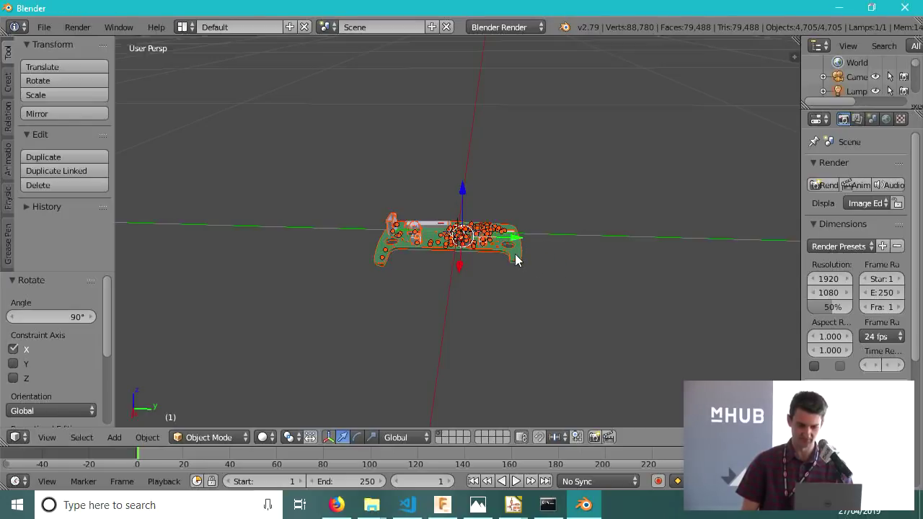
key(a)
scroll(515, 257, up, 4)
middle_drag(515, 258, 396, 136)
scroll(433, 303, down, 3)
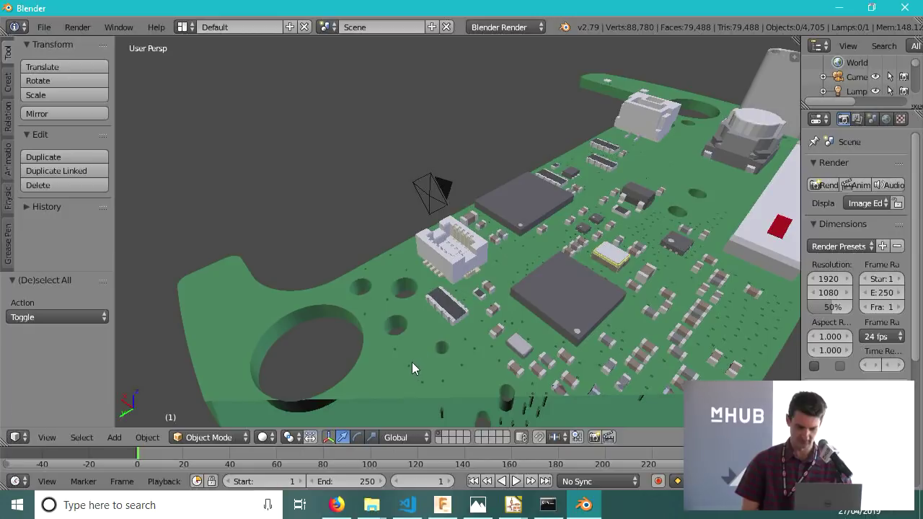
right_click(411, 363)
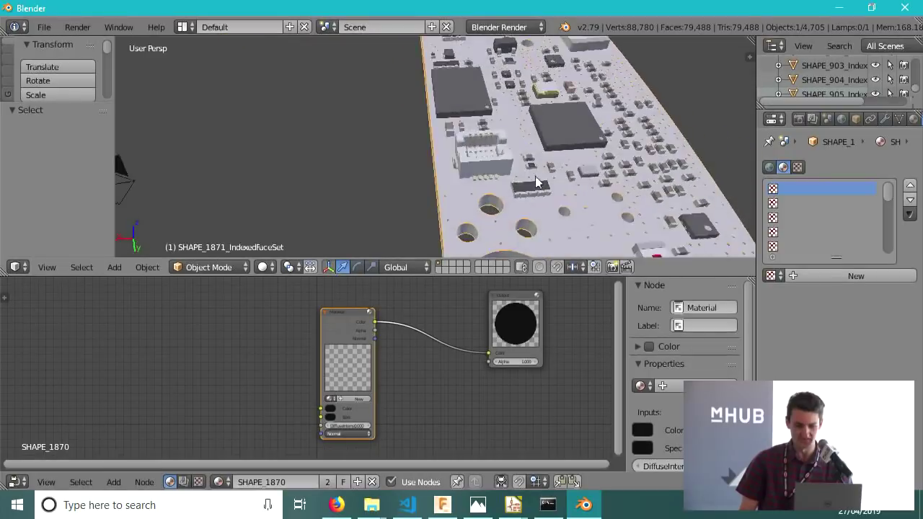
- Add a new material in the board mesh's Material node and bring the plot folder forward
middle_drag(496, 186, 515, 168)
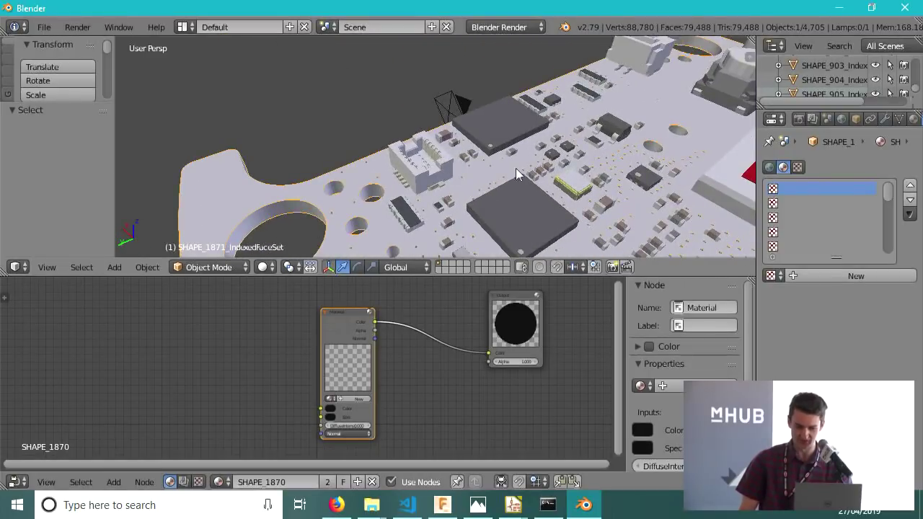
click(343, 401)
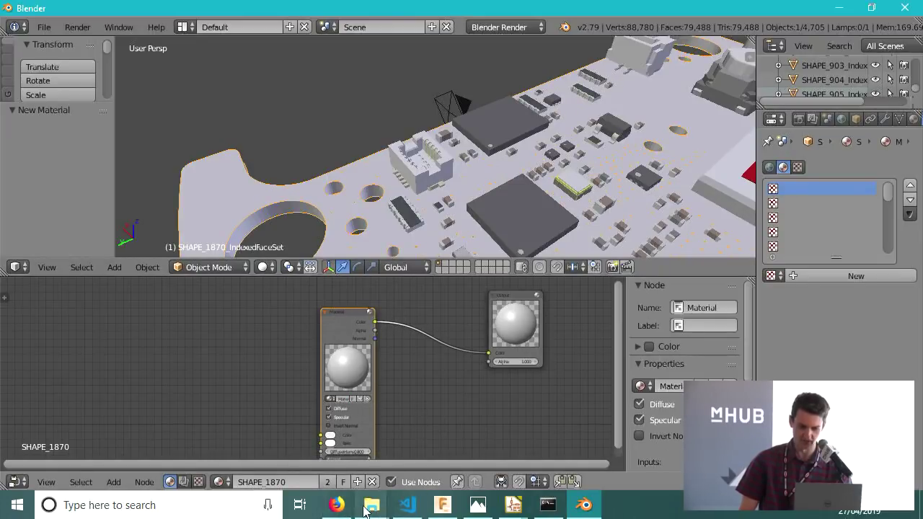
mouse_move(371, 505)
click(429, 445)
- Preview gpsLoggerLoRa-Front.png in the image viewer, then close it
double_click(649, 156)
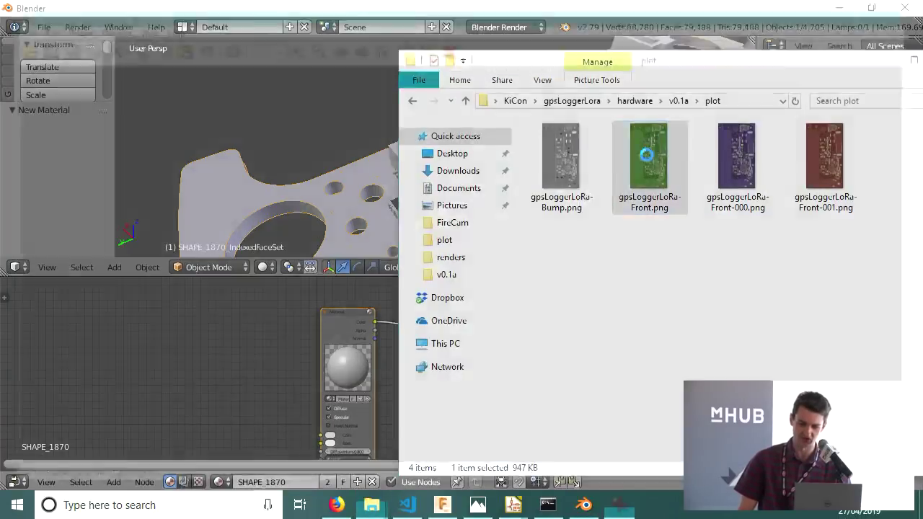
scroll(476, 303, up, 2)
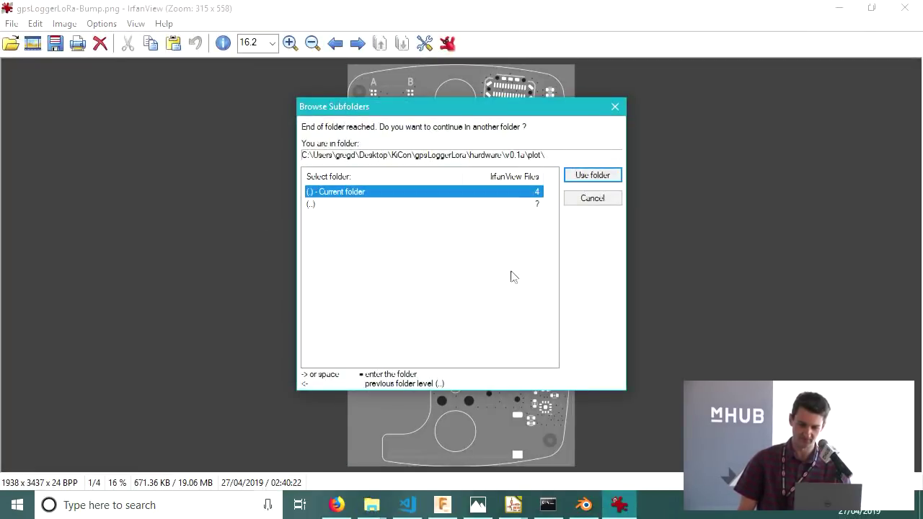
click(594, 198)
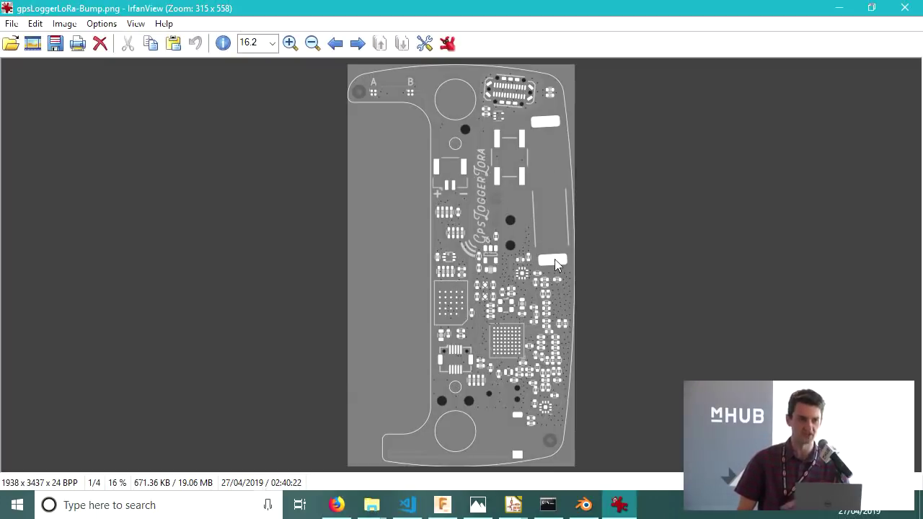
click(904, 8)
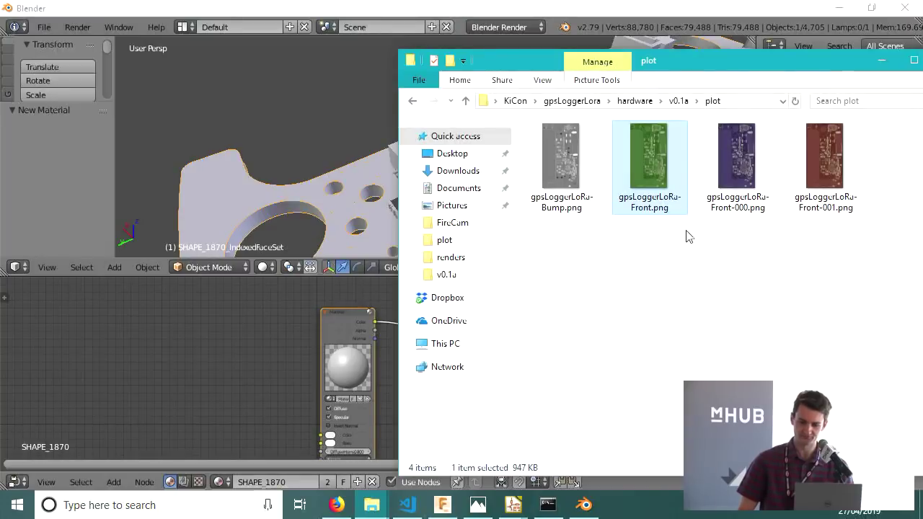
click(175, 335)
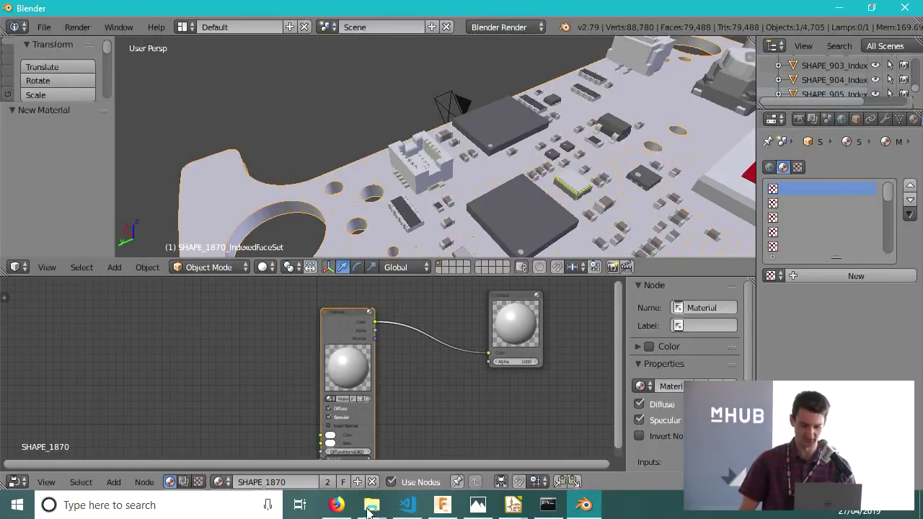
- Open gpsLoggerLoRa-blender.png from the Desktop renders folder
mouse_move(371, 505)
click(491, 440)
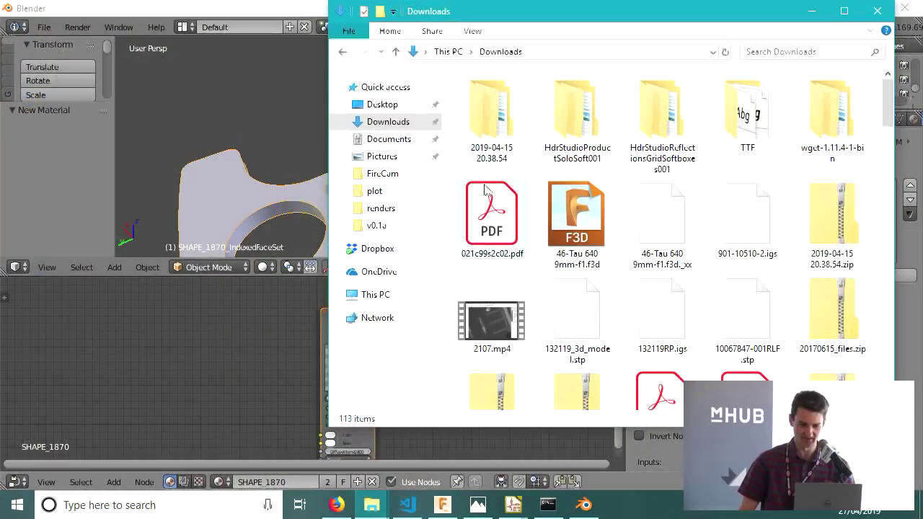
click(379, 104)
double_click(566, 128)
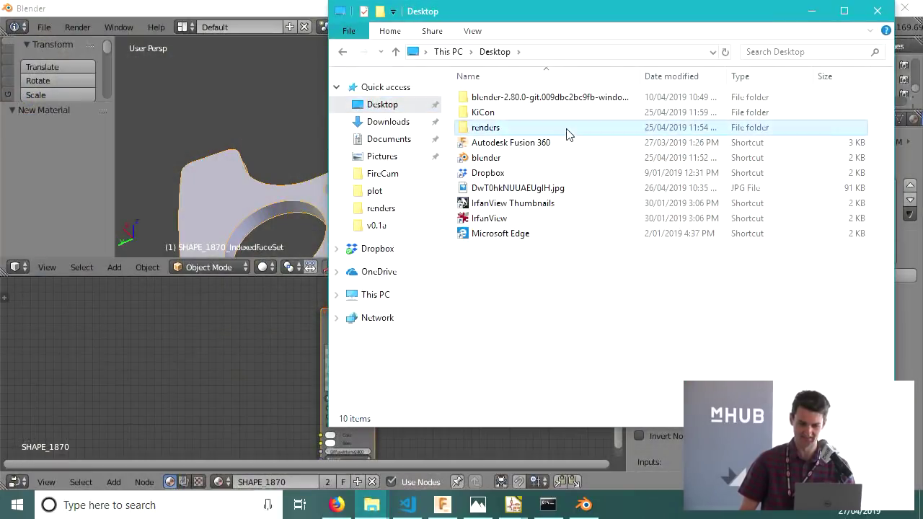
double_click(497, 111)
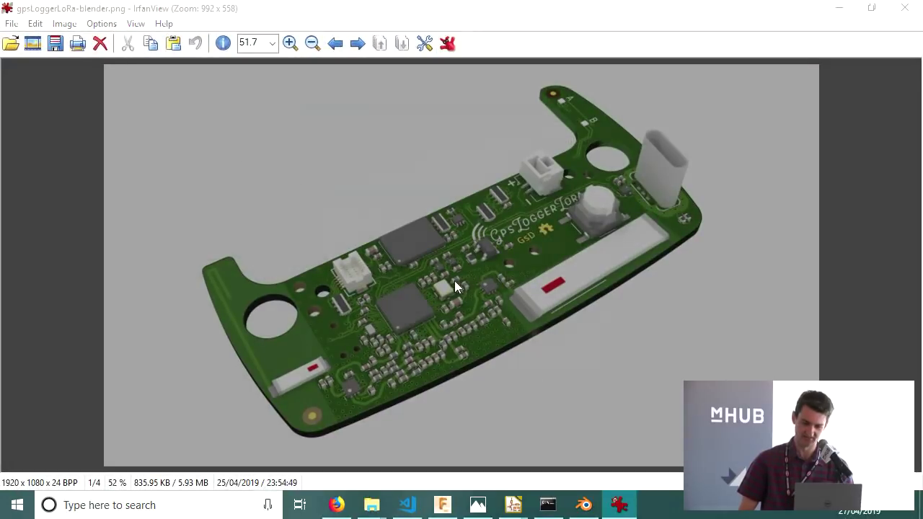
- Zoom in on the Blender render, then zoom back out to fit
key(Left)
click(606, 197)
scroll(525, 253, up, 2)
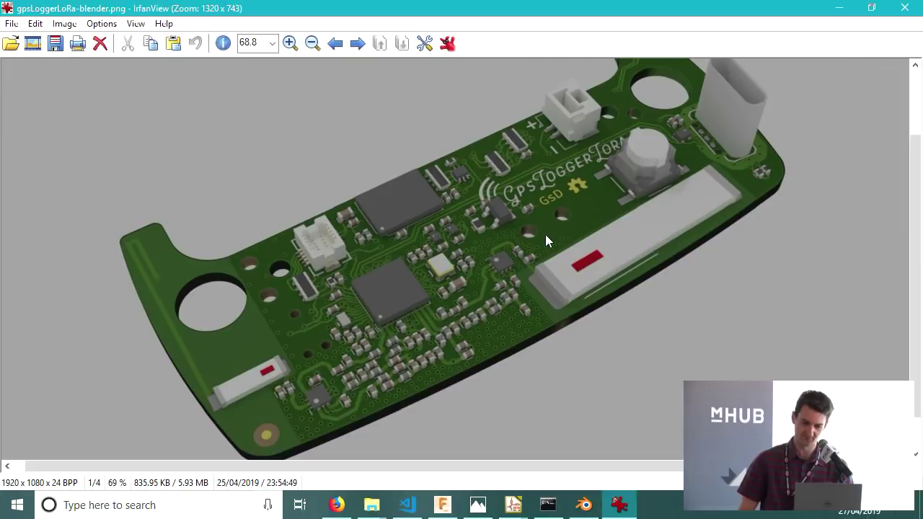
scroll(570, 284, up, 2)
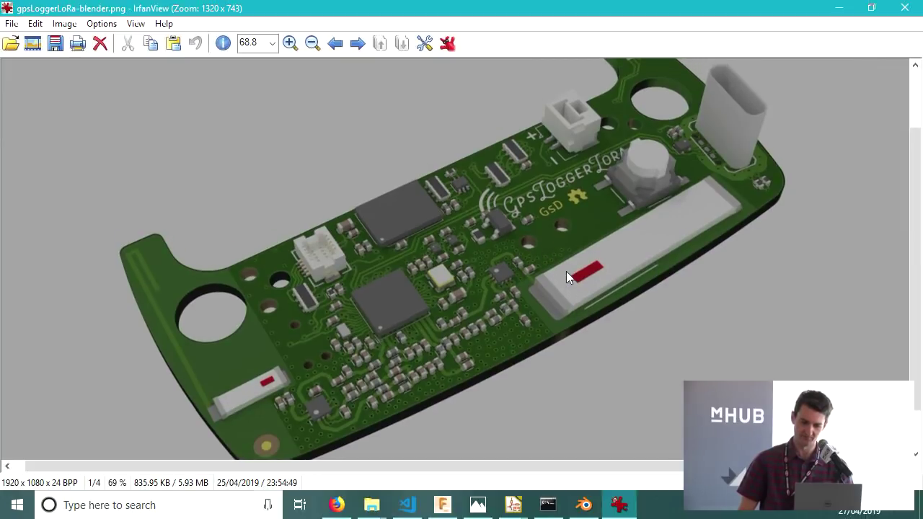
scroll(566, 271, up, 4)
scroll(570, 288, down, 1)
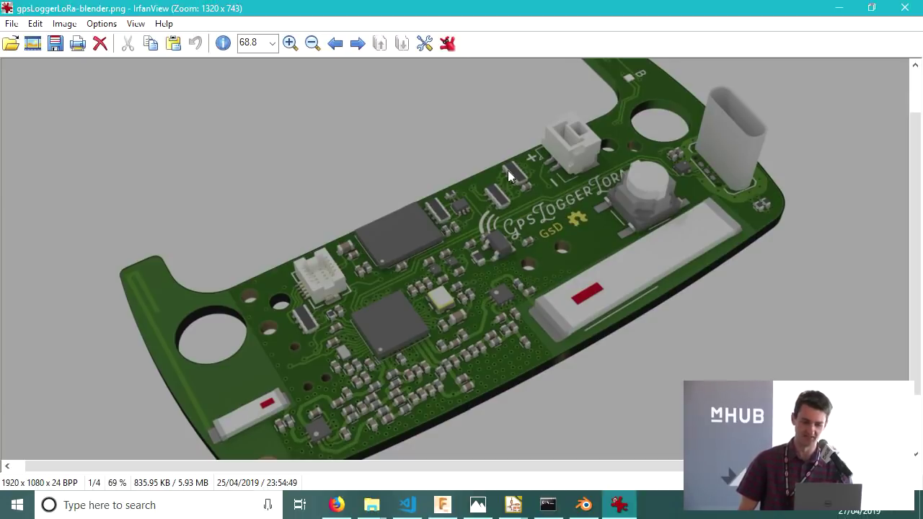
click(312, 45)
click(312, 45)
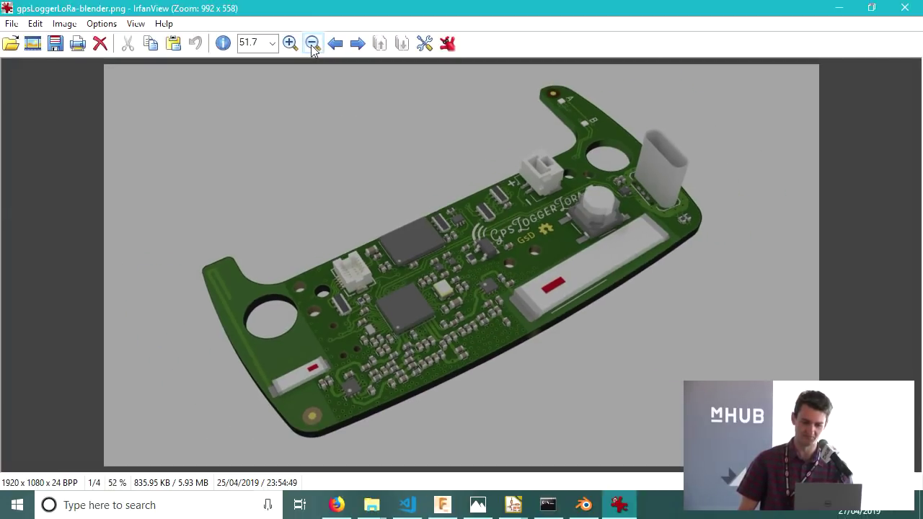
- Step through the KiCad, ray-traced and Fusion 360 renders, then bring up the board photo
click(358, 45)
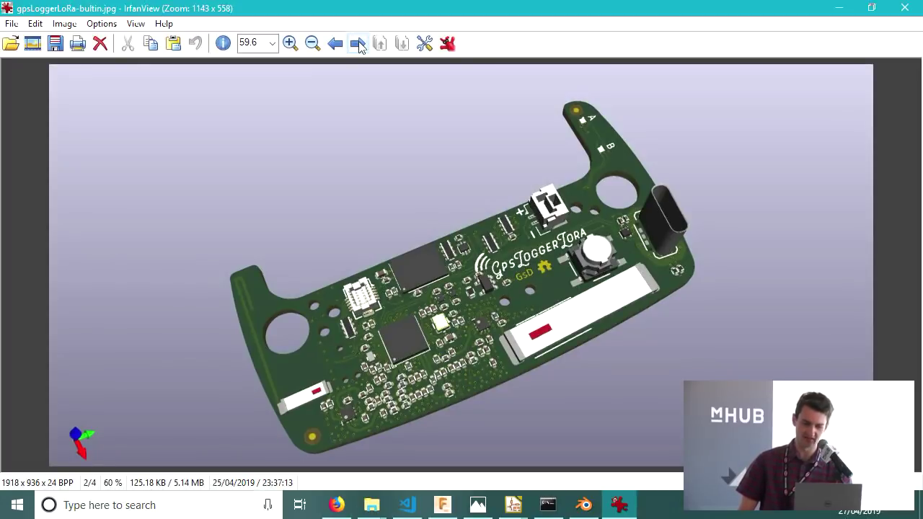
click(358, 45)
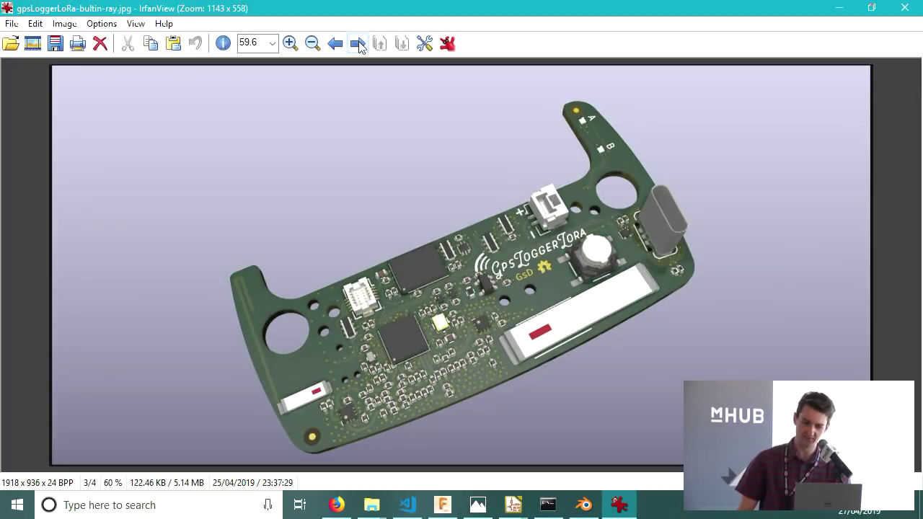
click(358, 45)
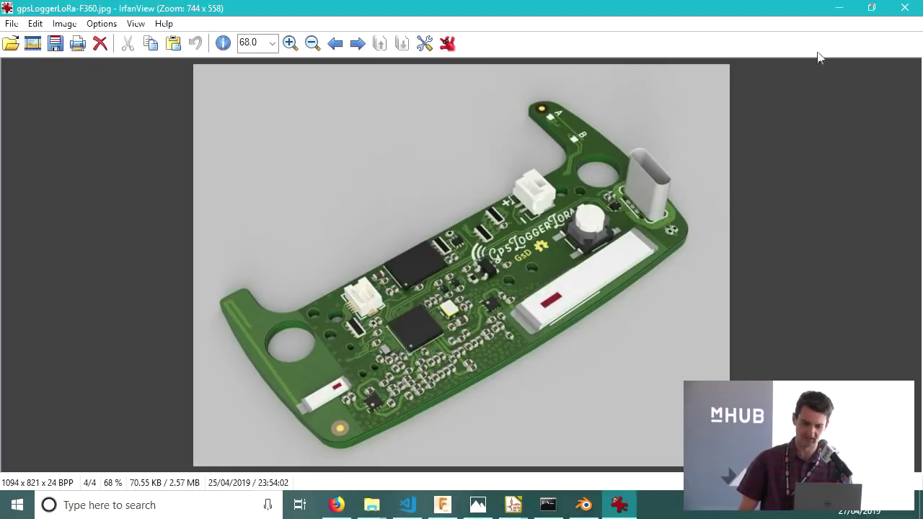
click(482, 506)
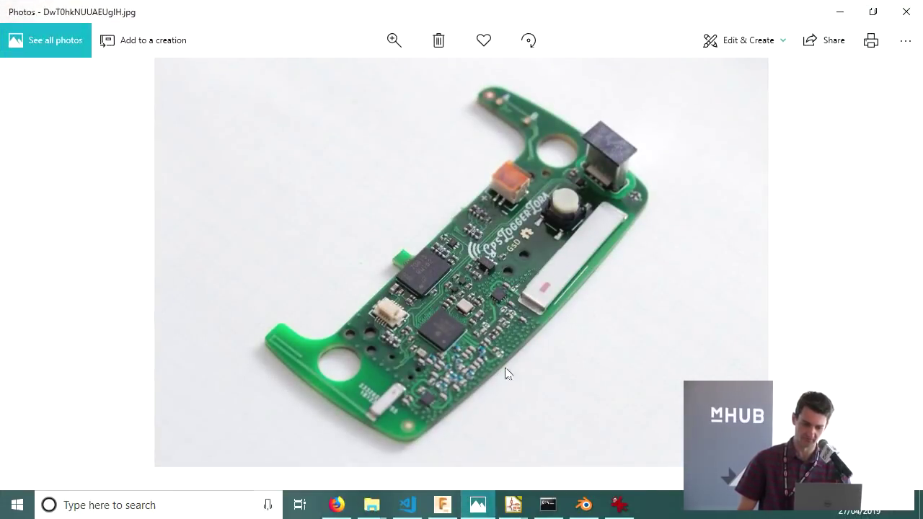
- Snap the board photo to the right half and the Fusion 360 render to the left
drag(632, 4, 919, 140)
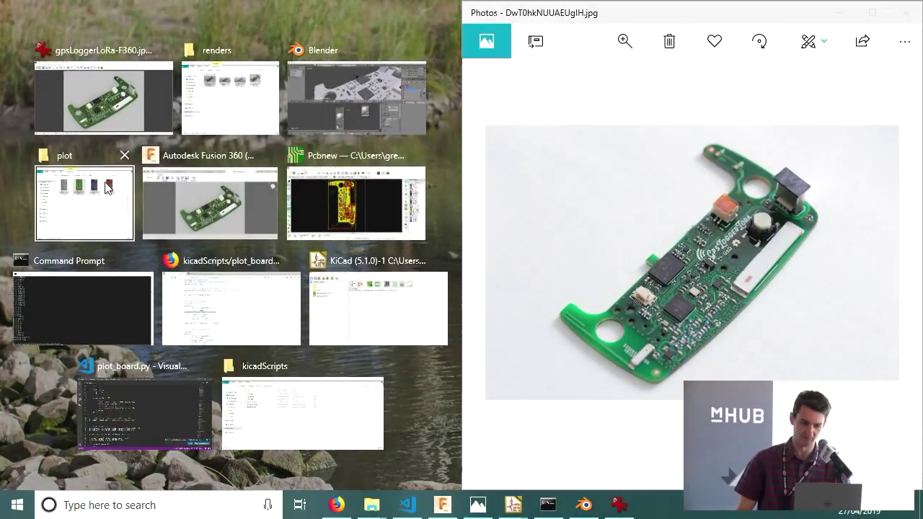
click(128, 109)
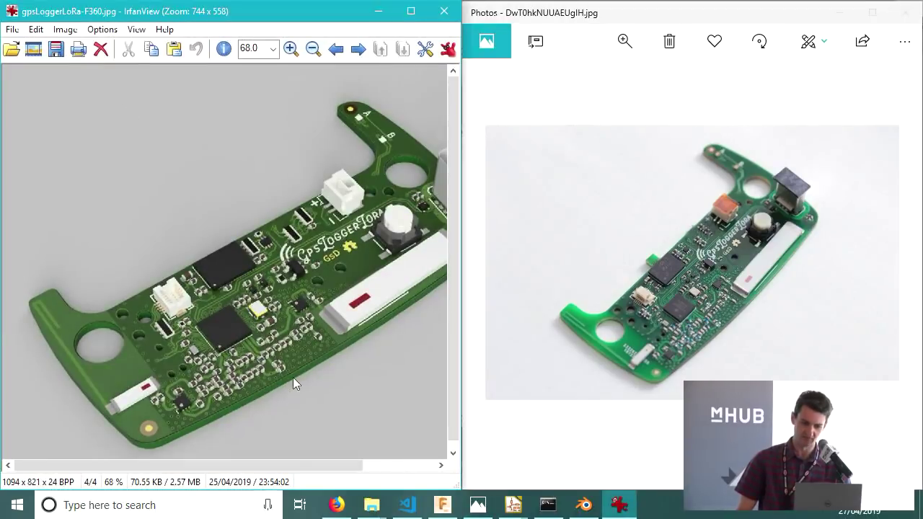
drag(338, 465, 378, 465)
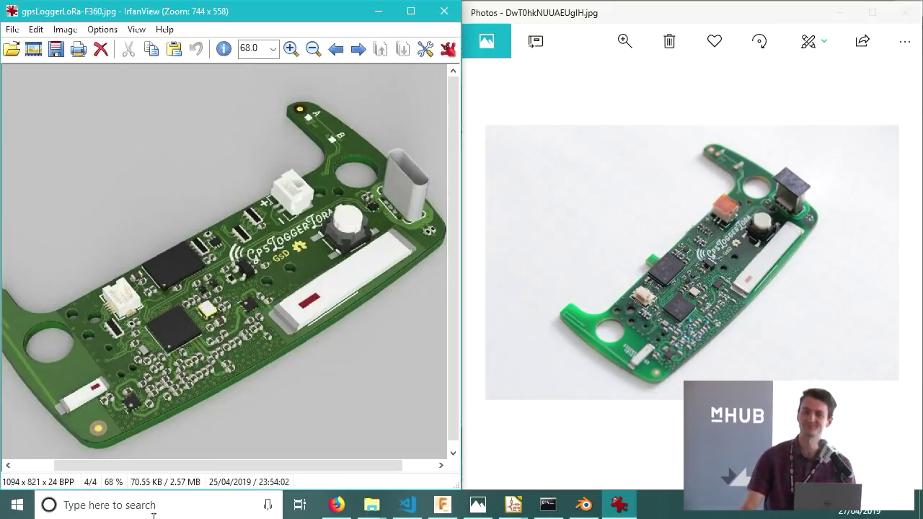
- Dismiss an accidentally opened menu and minimize the board photo
click(18, 504)
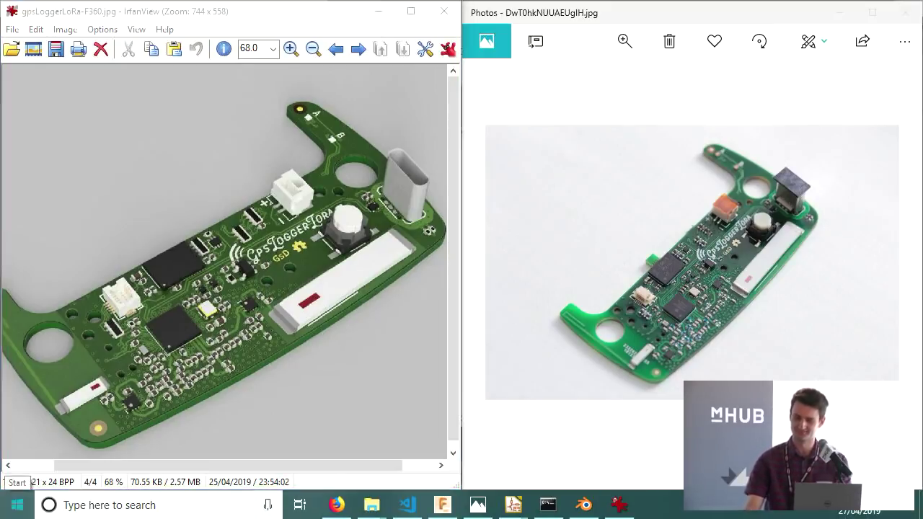
key(Escape)
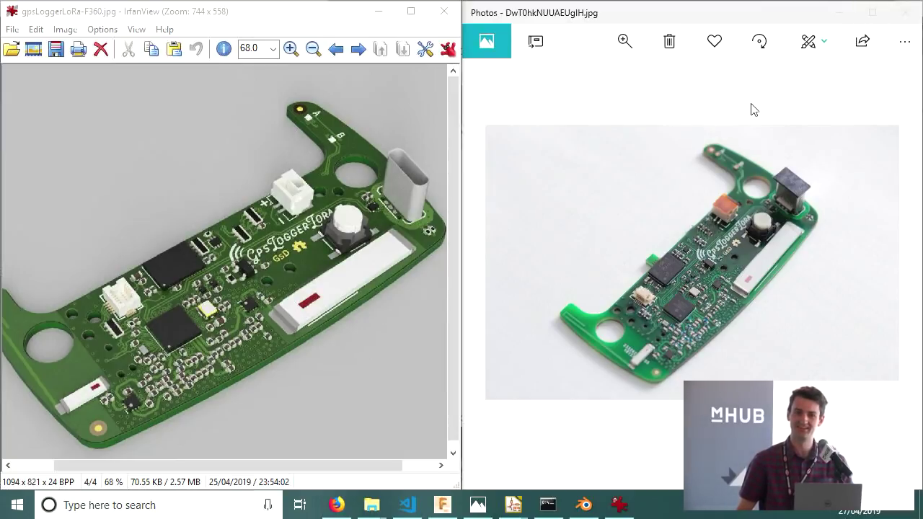
click(838, 12)
- Export the board to VRML with Plain PCB unchecked, overwriting the existing file
key(alt+Tab)
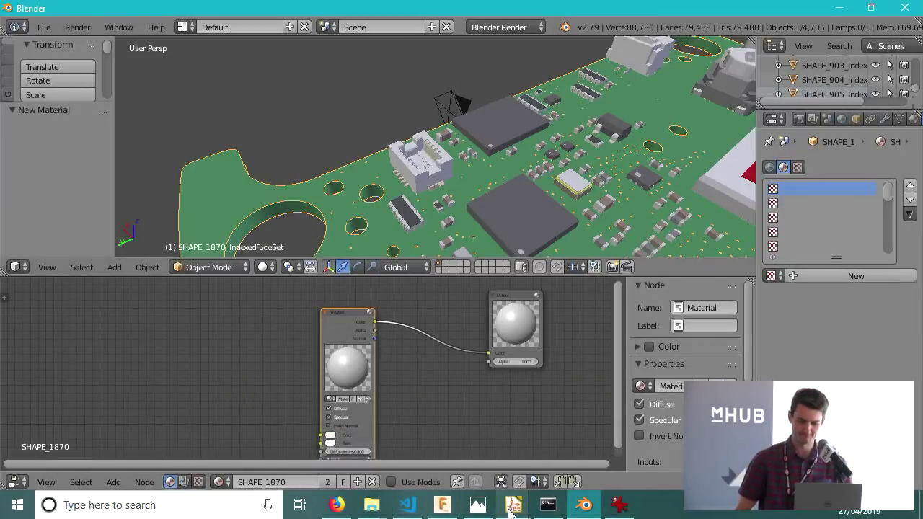
mouse_move(511, 511)
click(440, 443)
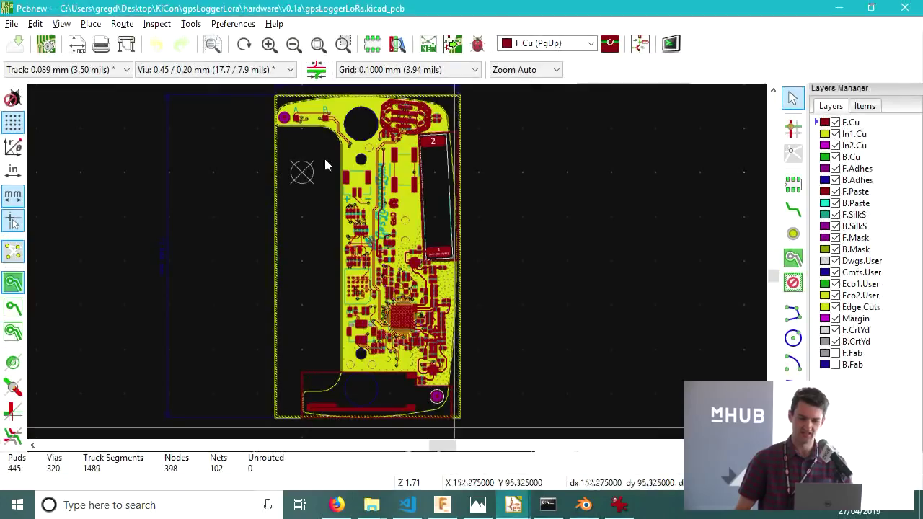
click(11, 24)
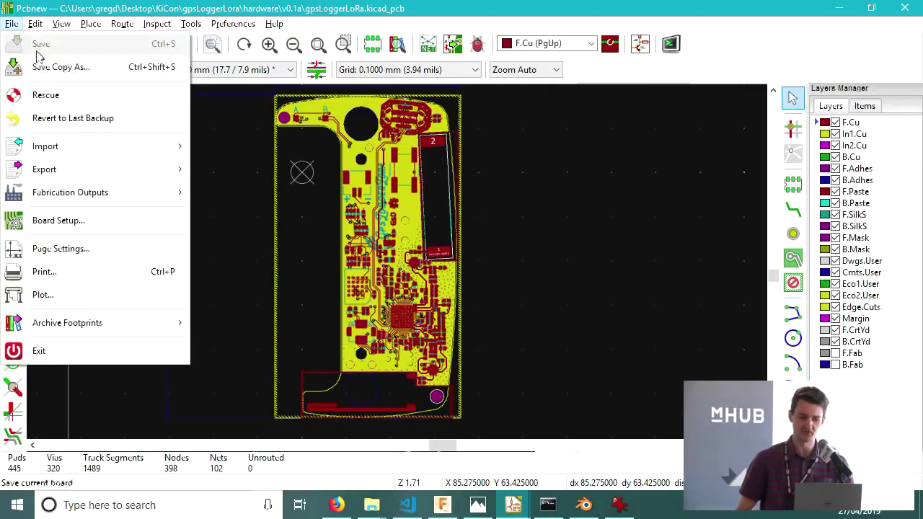
mouse_move(134, 159)
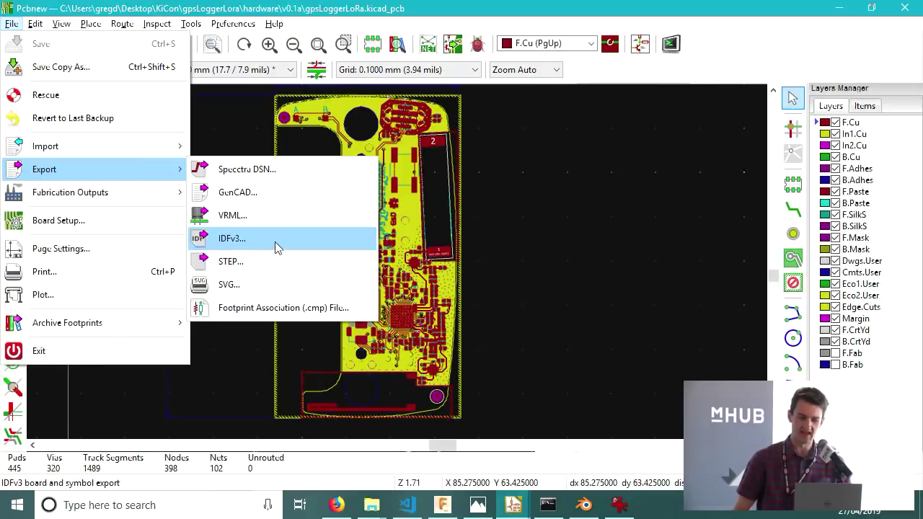
click(288, 215)
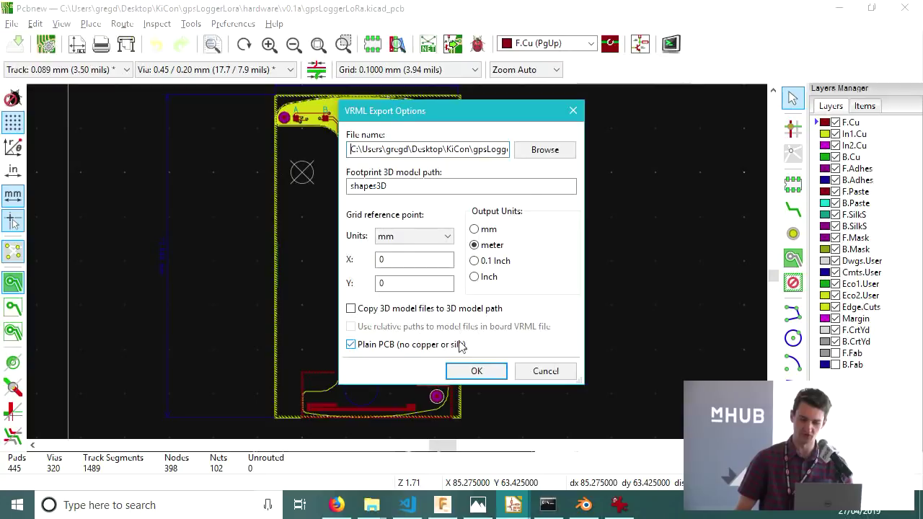
click(395, 347)
click(478, 372)
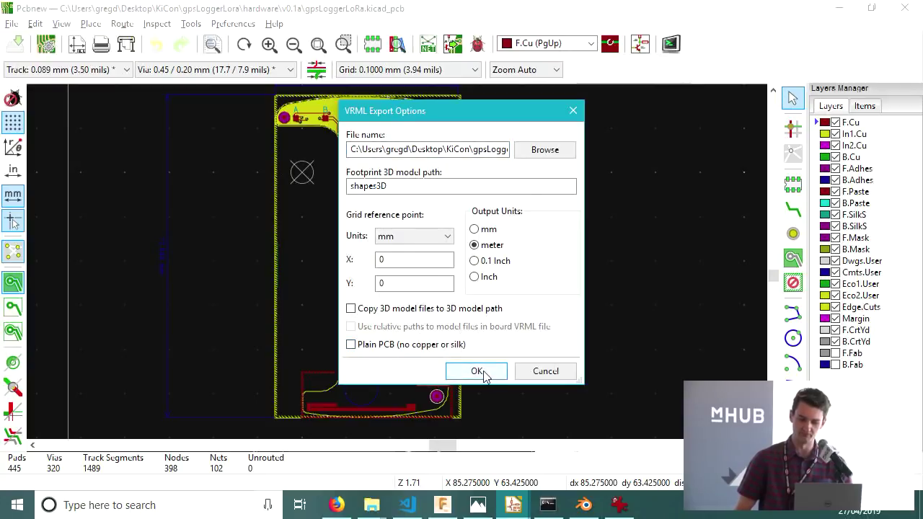
click(496, 280)
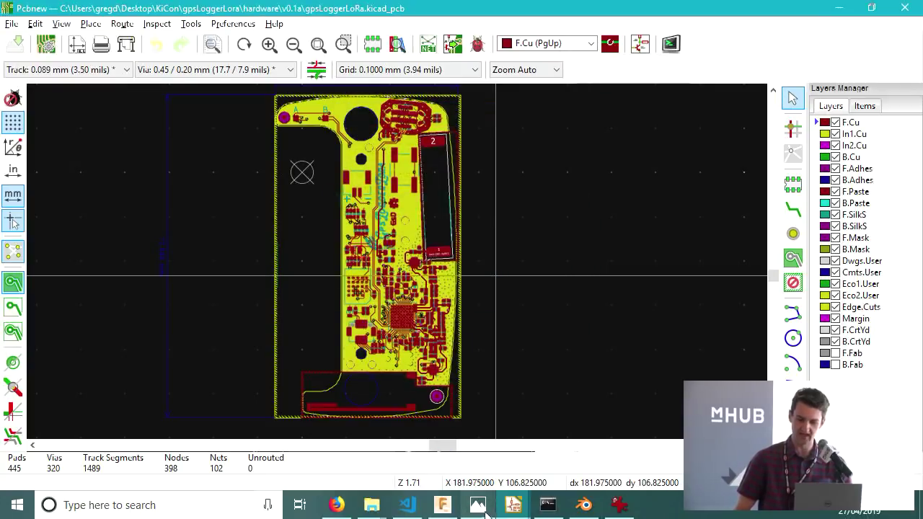
click(583, 505)
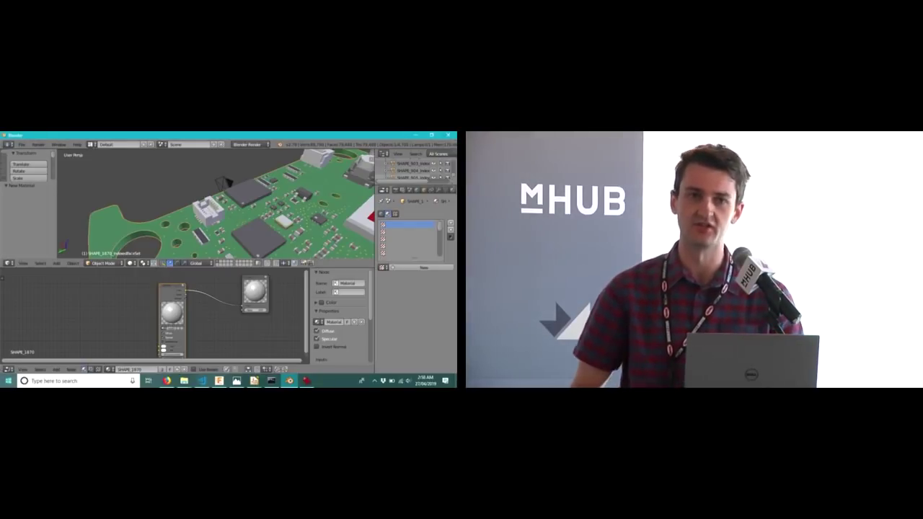
- Zoom out in the 3D viewport to see the whole imported board
scroll(210, 211, down, 6)
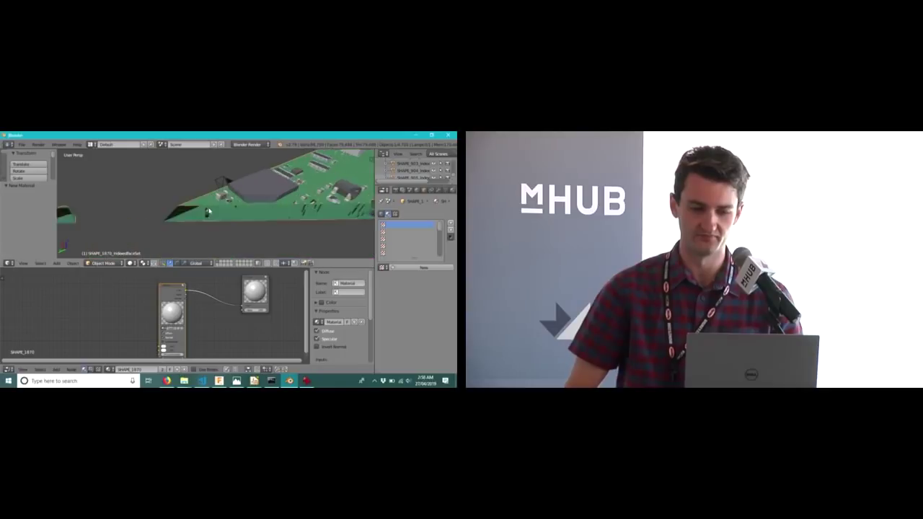